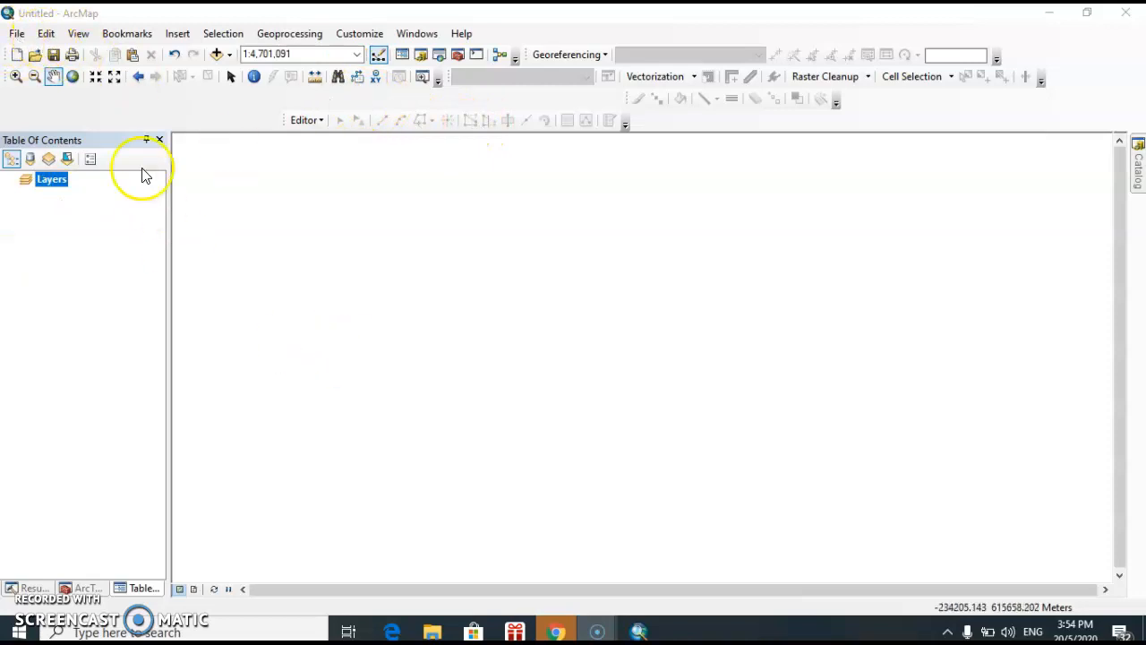
pyautogui.click(18, 35)
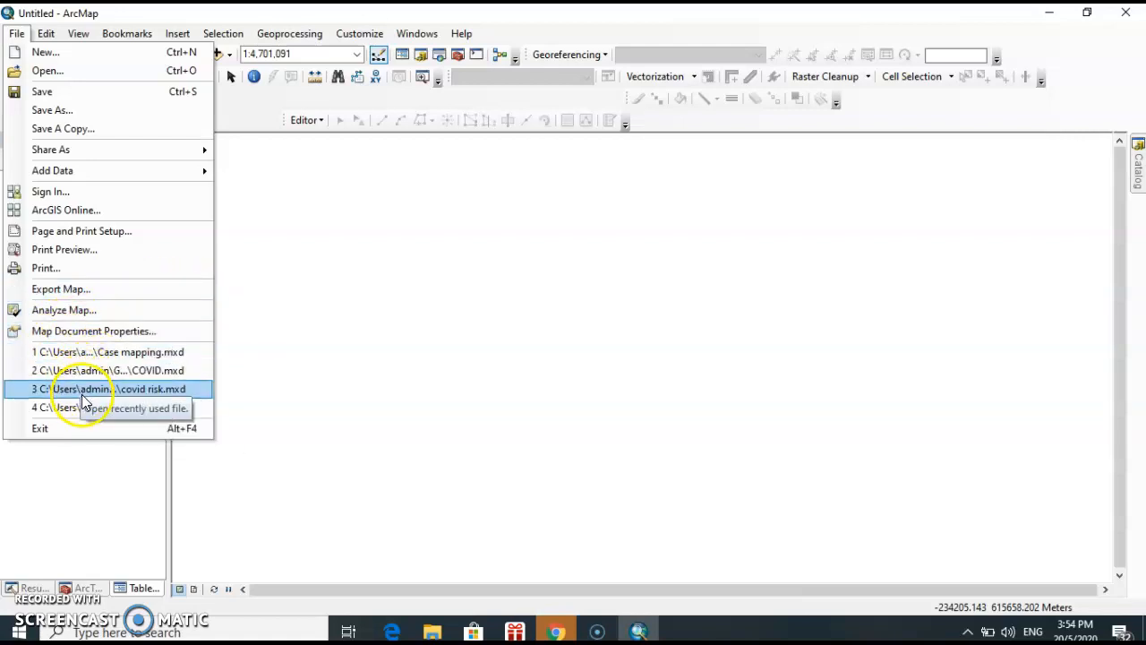
pyautogui.moveTo(52, 34)
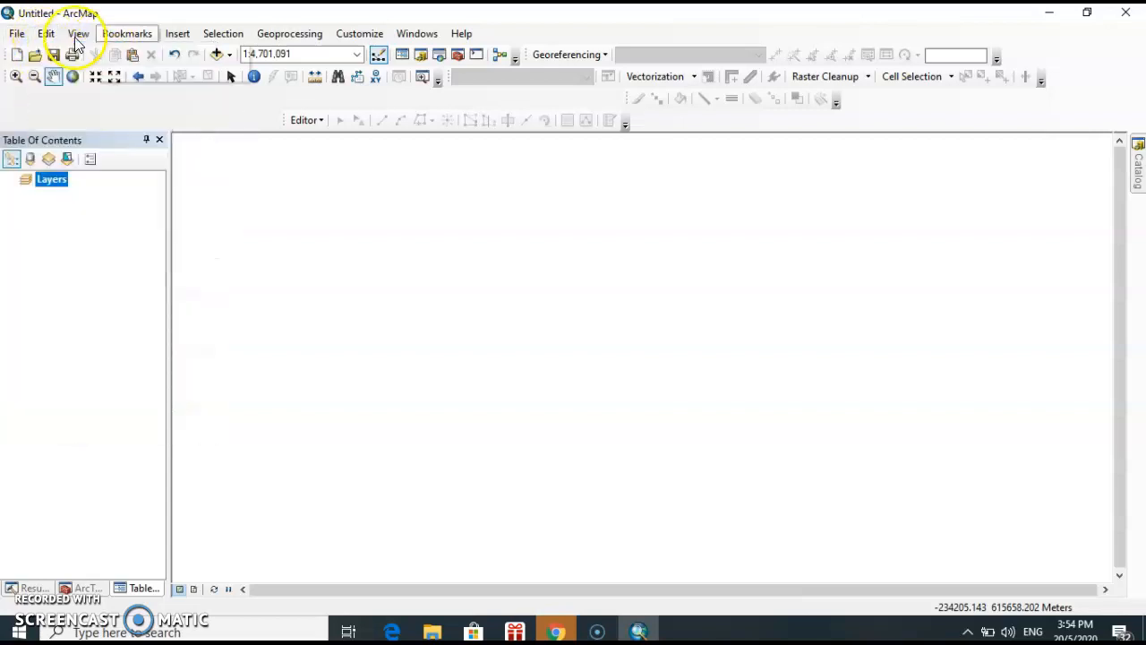
pyautogui.moveTo(222, 34)
pyautogui.moveTo(290, 38)
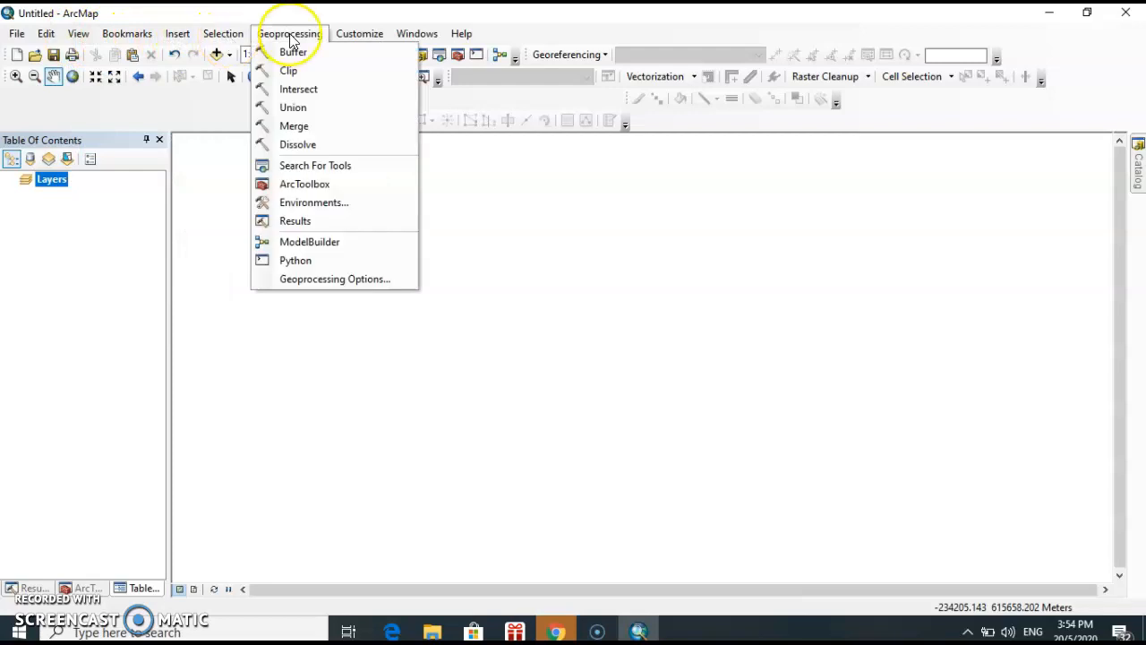
pyautogui.click(518, 32)
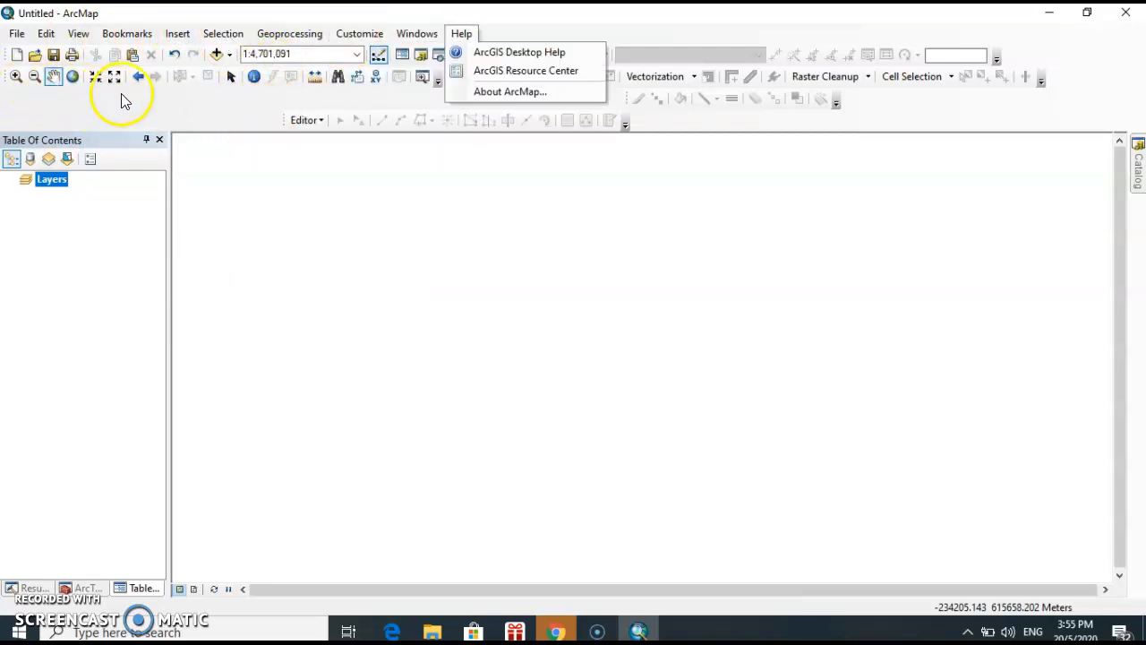
pyautogui.click(235, 112)
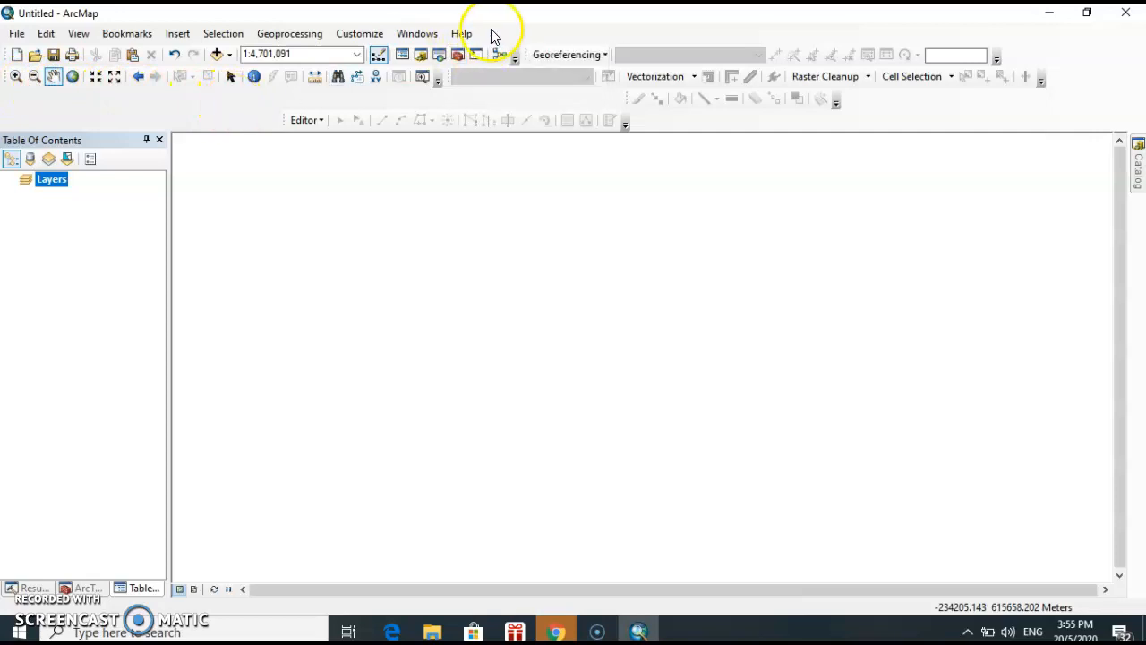
pyautogui.click(464, 33)
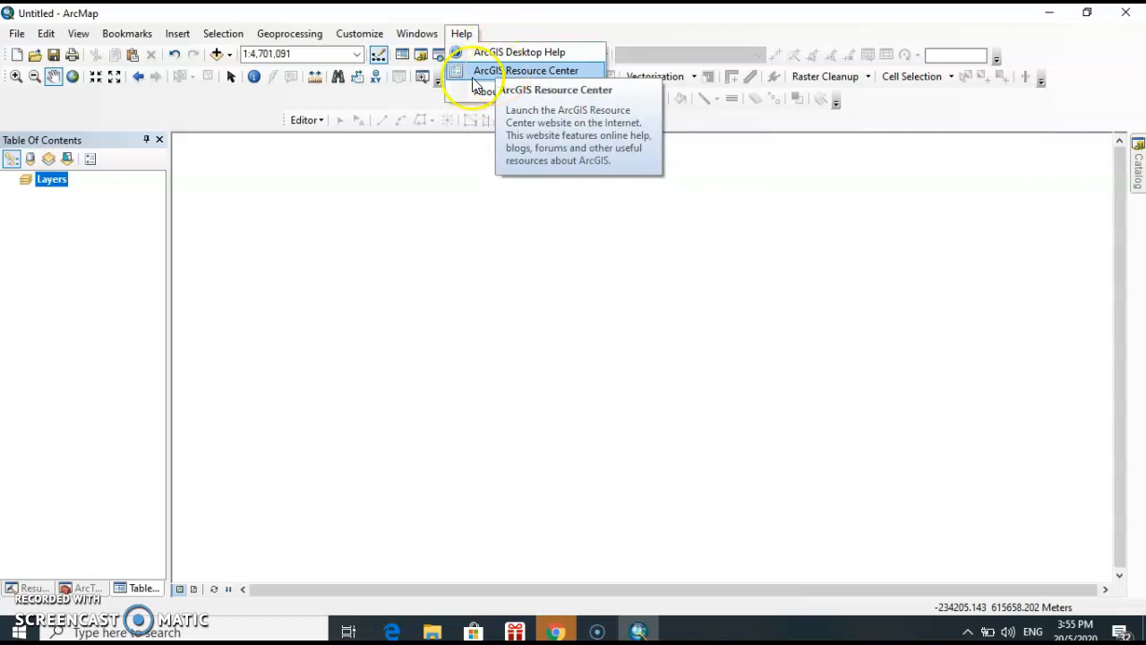
pyautogui.click(163, 116)
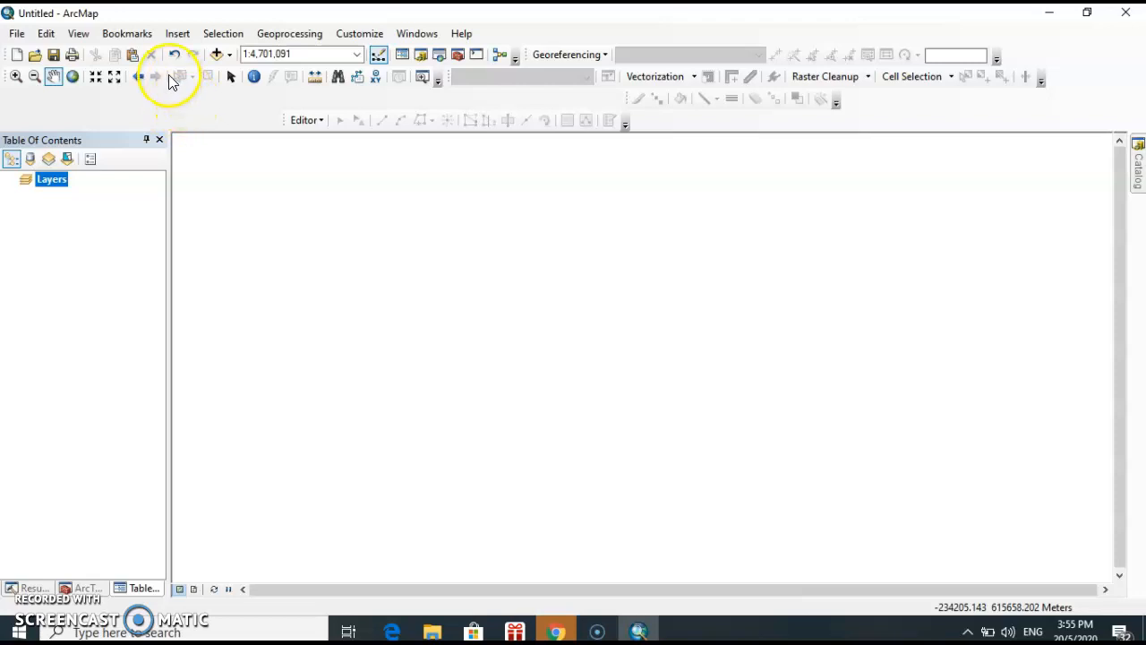
pyautogui.click(54, 76)
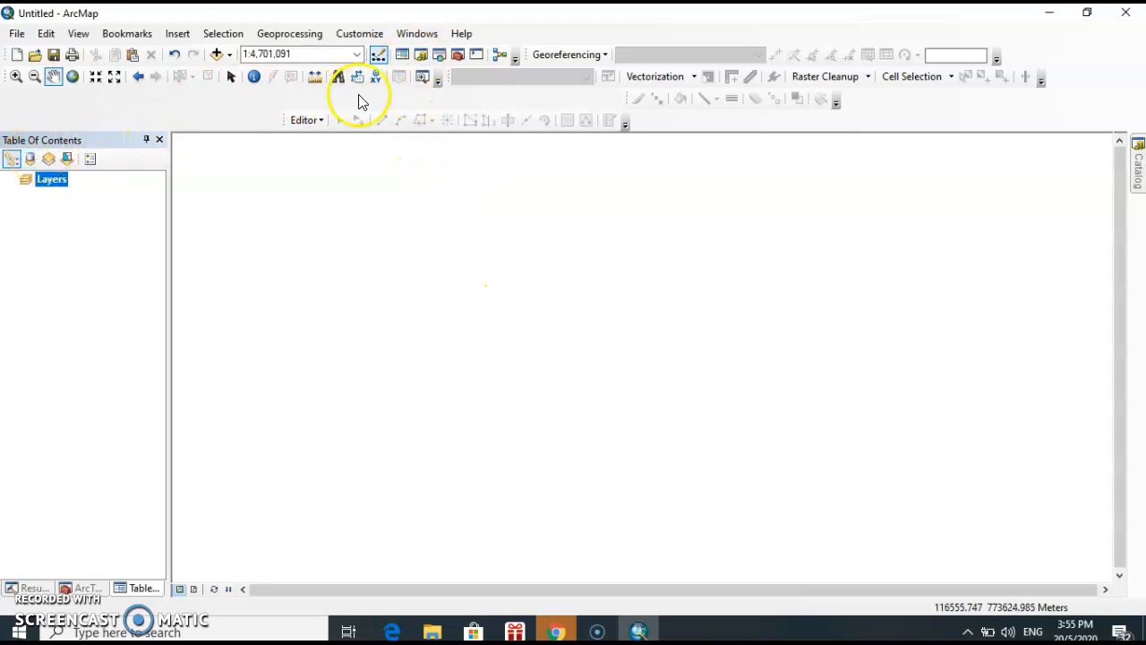
# Open ArcToolbox and examine the contents of the Analysis Tools and Geocoding Tools toolboxes
pyautogui.click(422, 56)
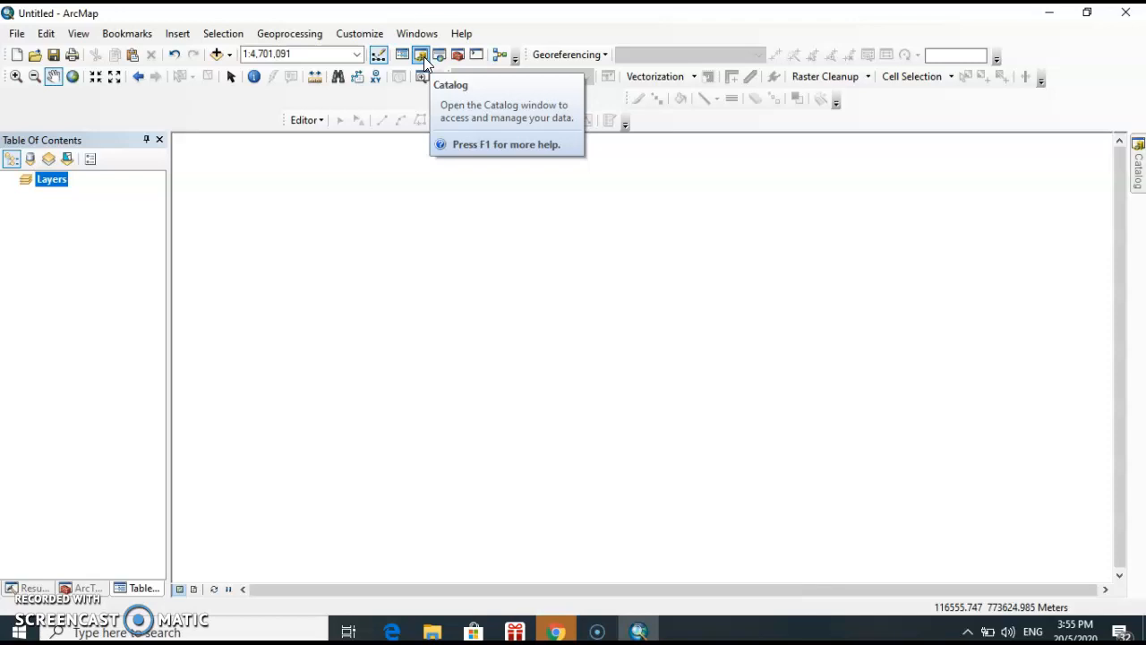
pyautogui.click(454, 54)
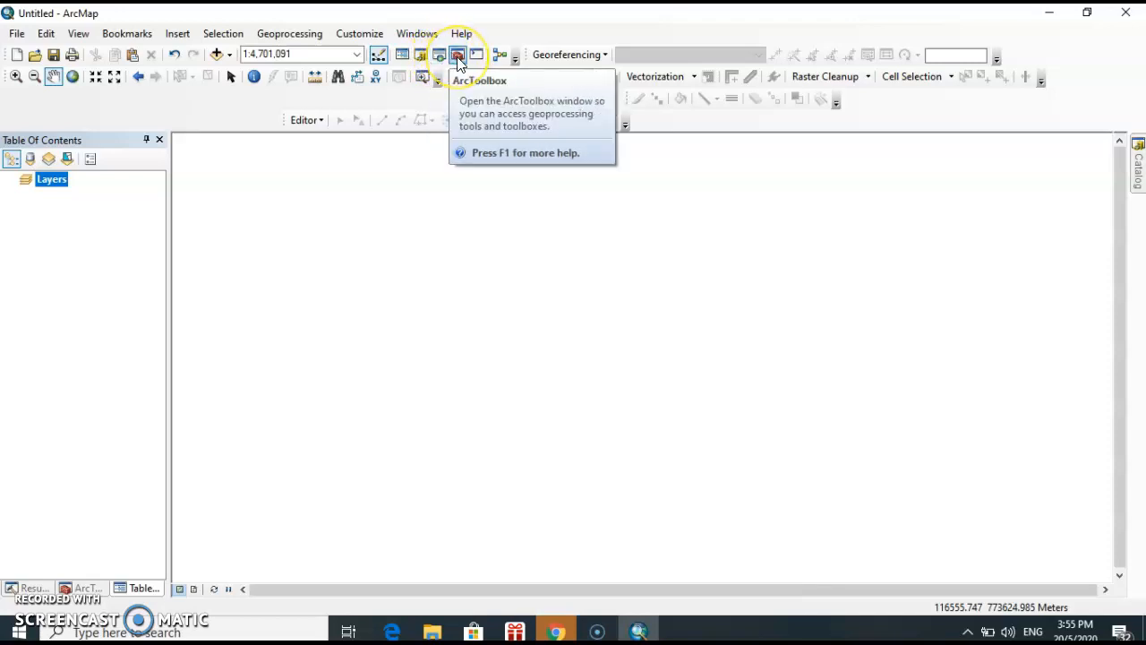
pyautogui.click(457, 56)
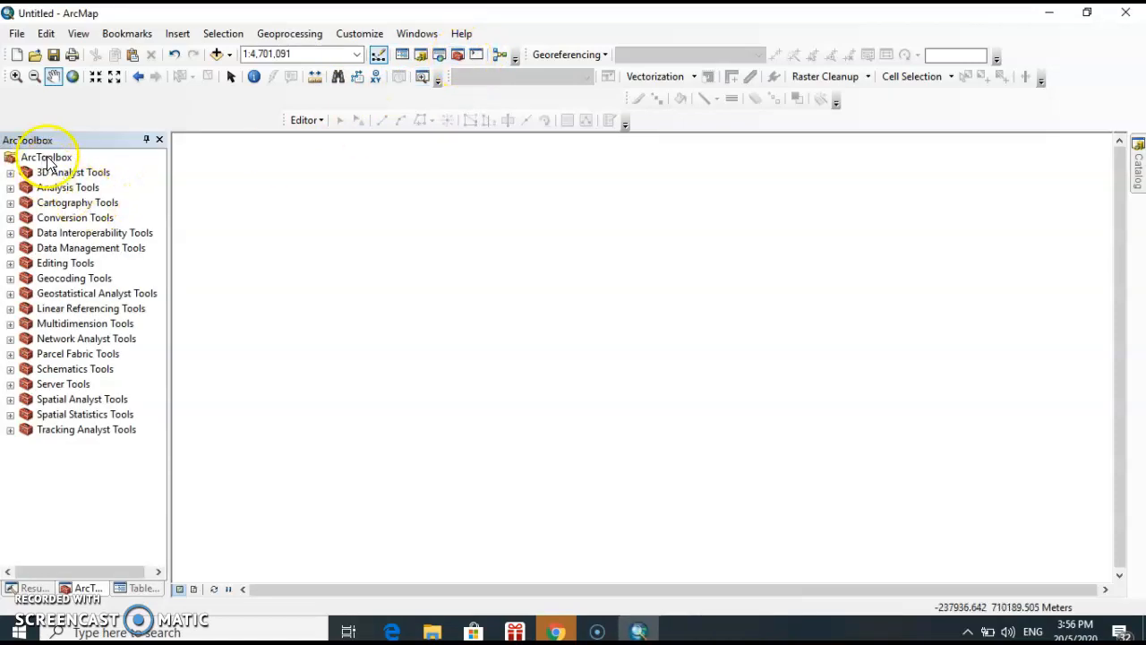
pyautogui.click(10, 188)
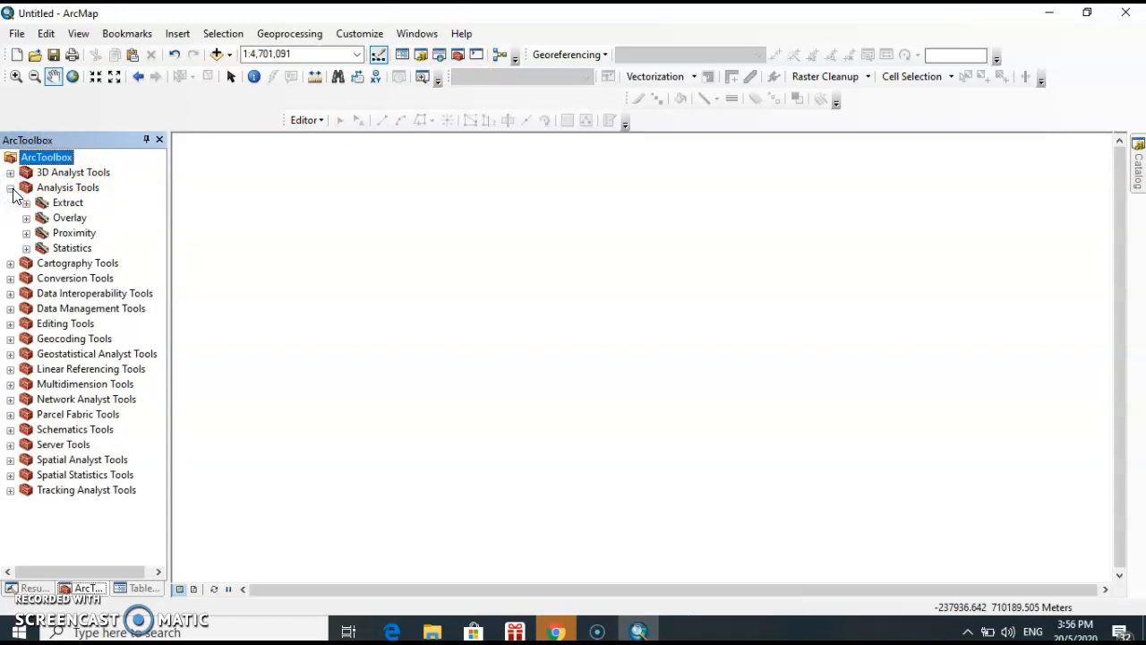
pyautogui.click(10, 188)
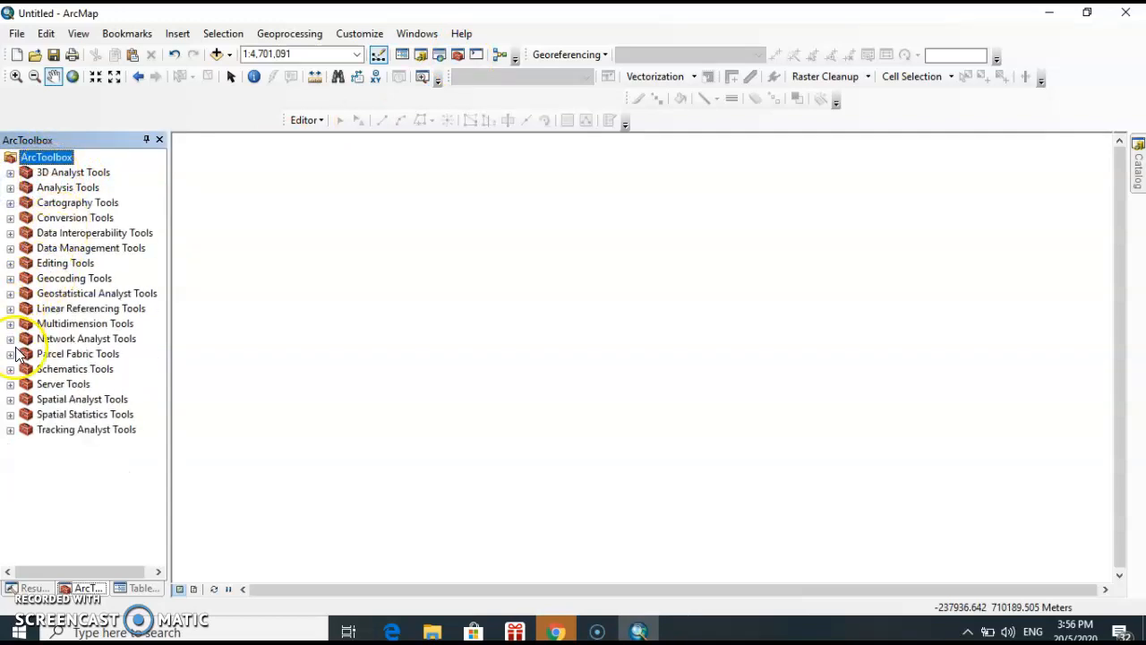
pyautogui.click(10, 279)
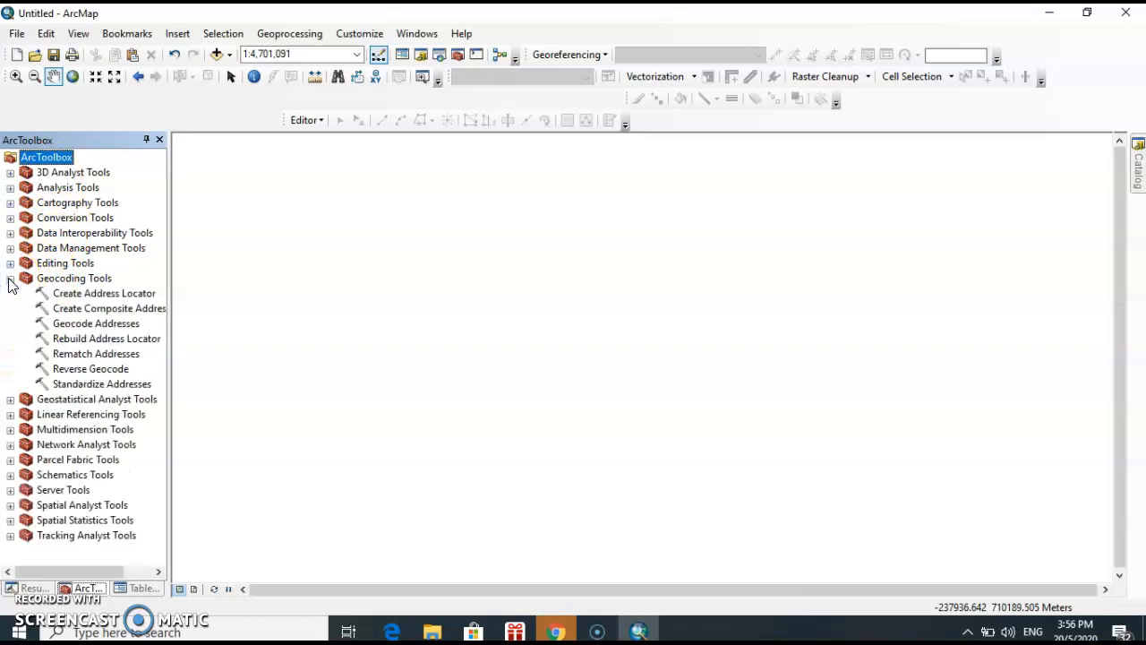
pyautogui.click(10, 280)
# Examine the Features and Generalization toolsets within Data Management Tools, and collapse the toolbox again
pyautogui.click(10, 249)
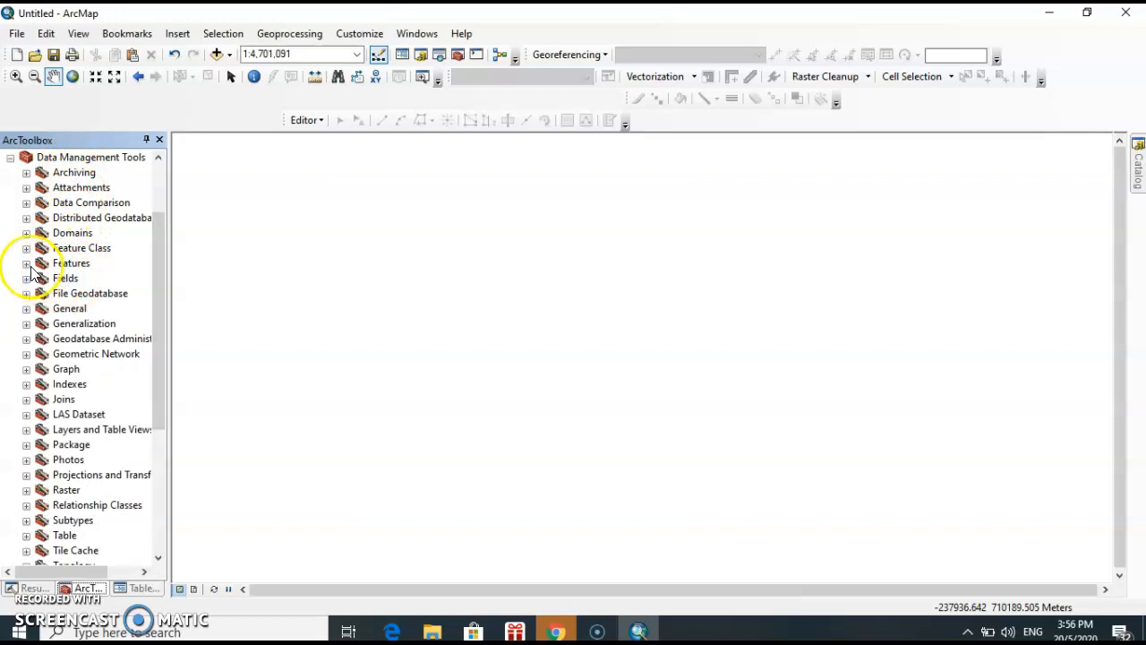
pyautogui.click(26, 263)
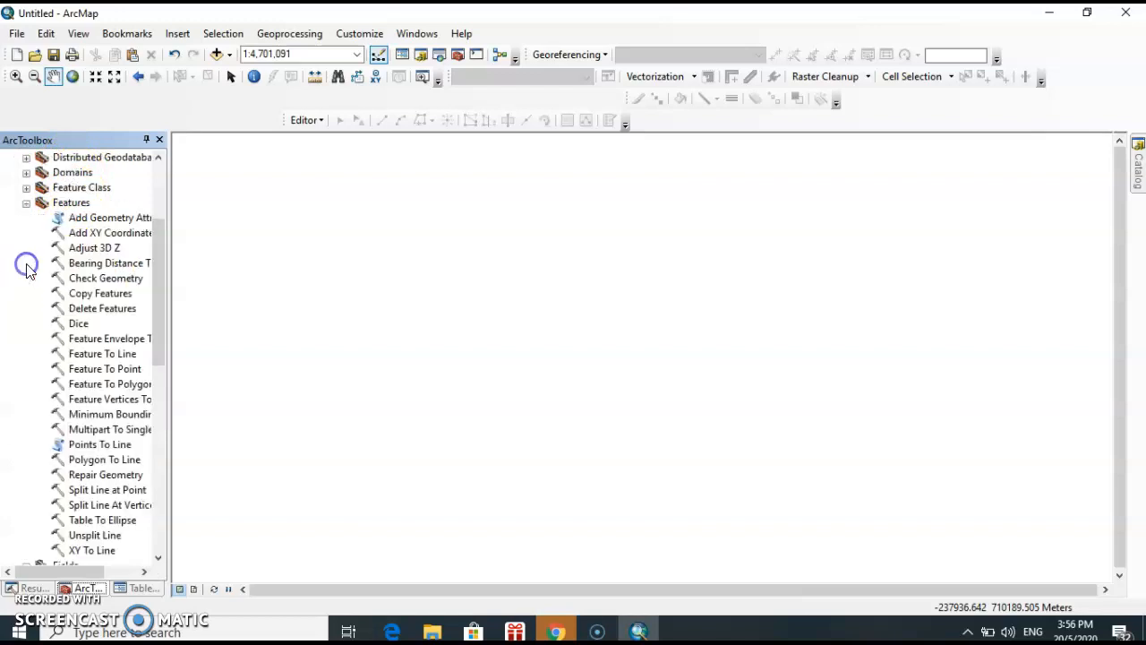
pyautogui.click(26, 203)
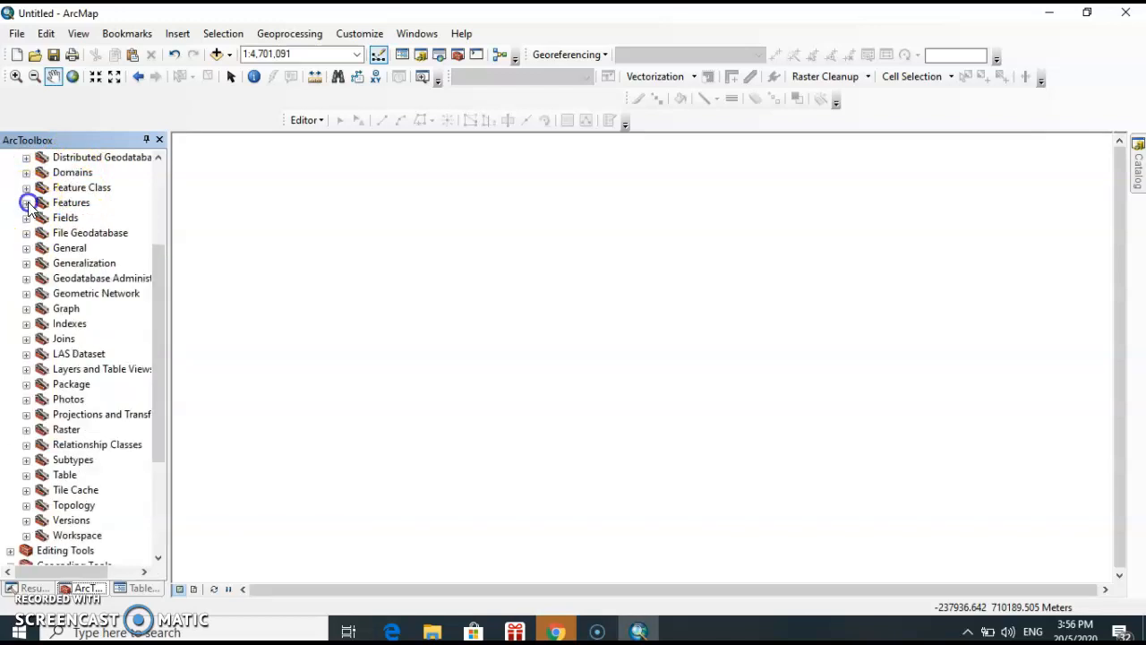
pyautogui.click(26, 263)
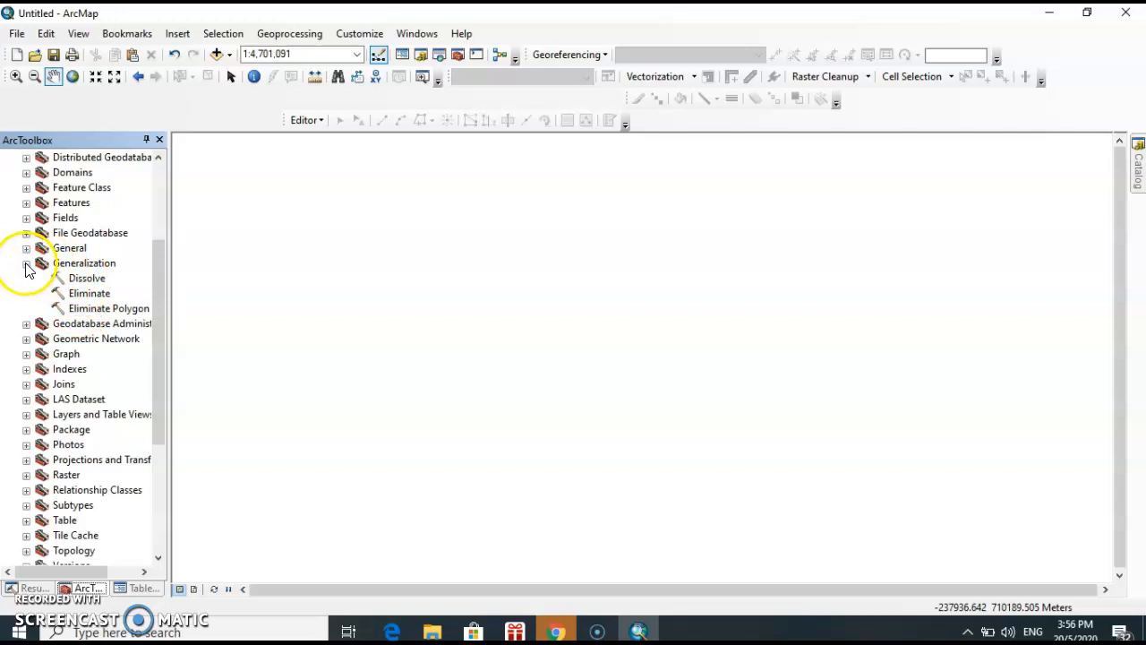
pyautogui.click(26, 264)
pyautogui.scroll(2, 38, 355)
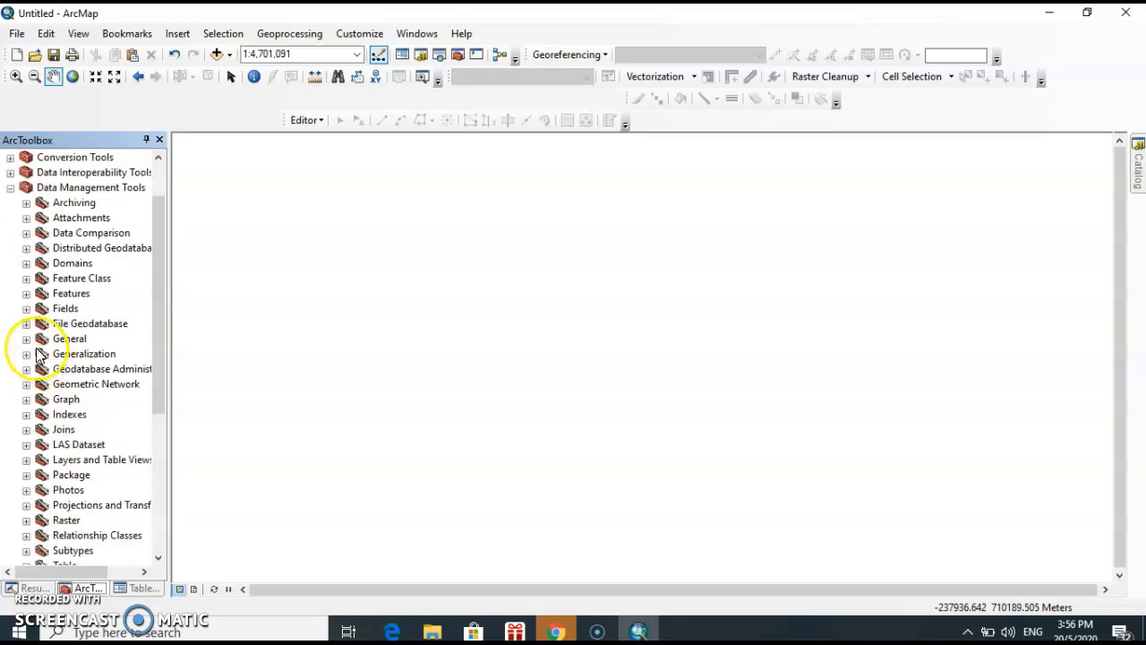
pyautogui.click(10, 187)
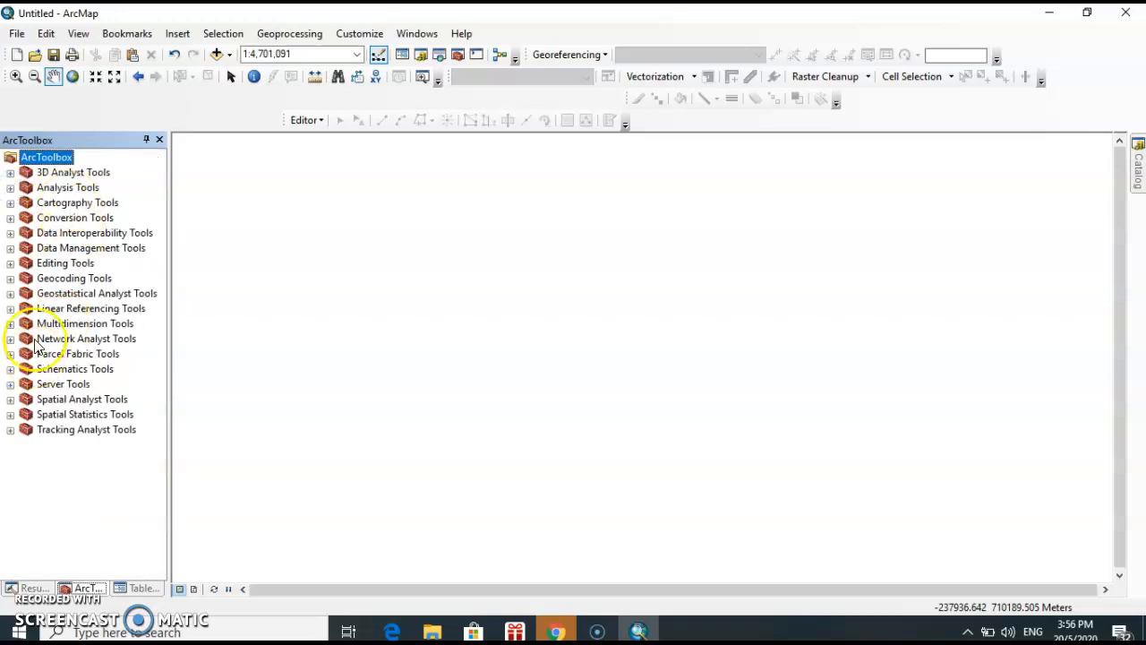
# Examine the Overlay toolset within Spatial Analyst Tools, and close ArcToolbox
pyautogui.click(11, 400)
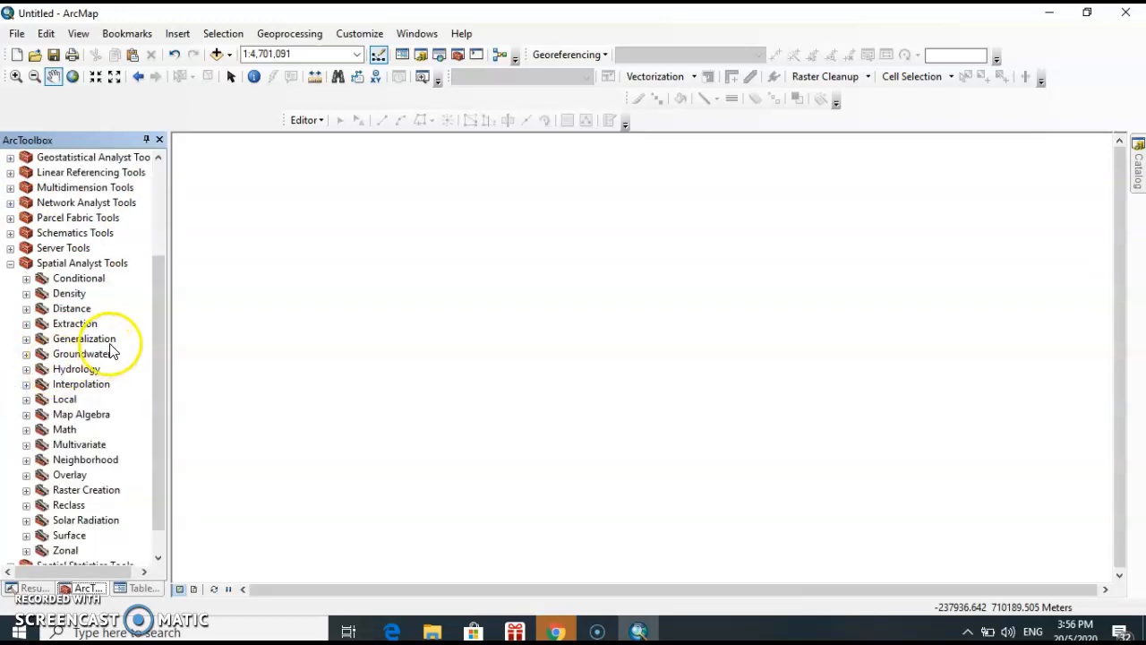
pyautogui.scroll(-1, 123, 295)
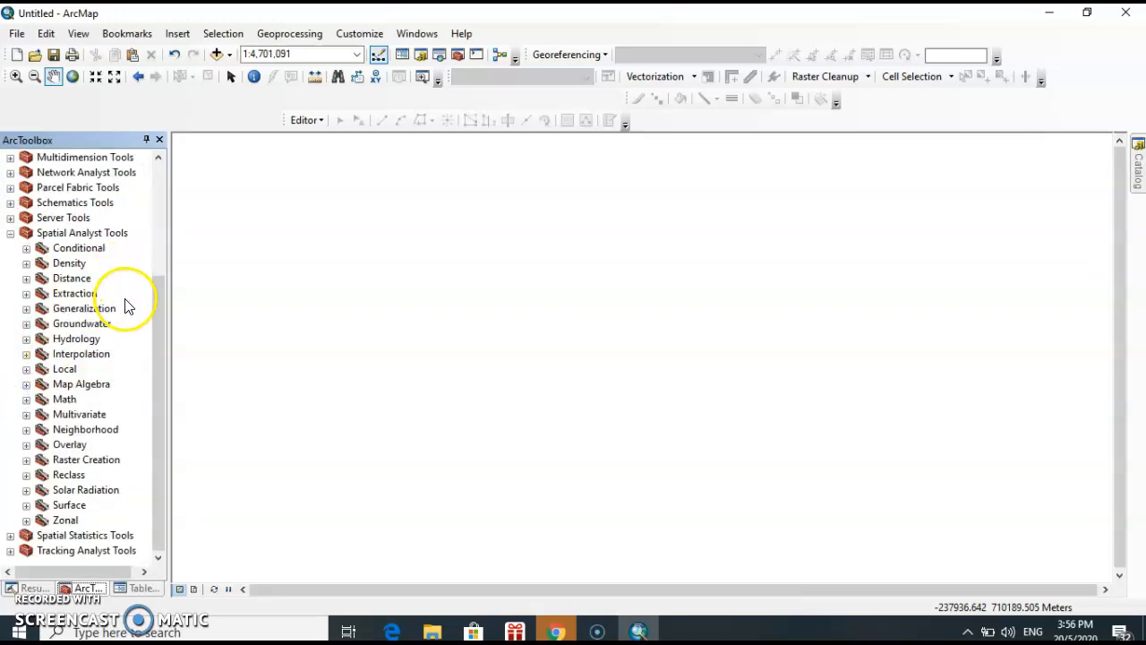
pyautogui.click(26, 445)
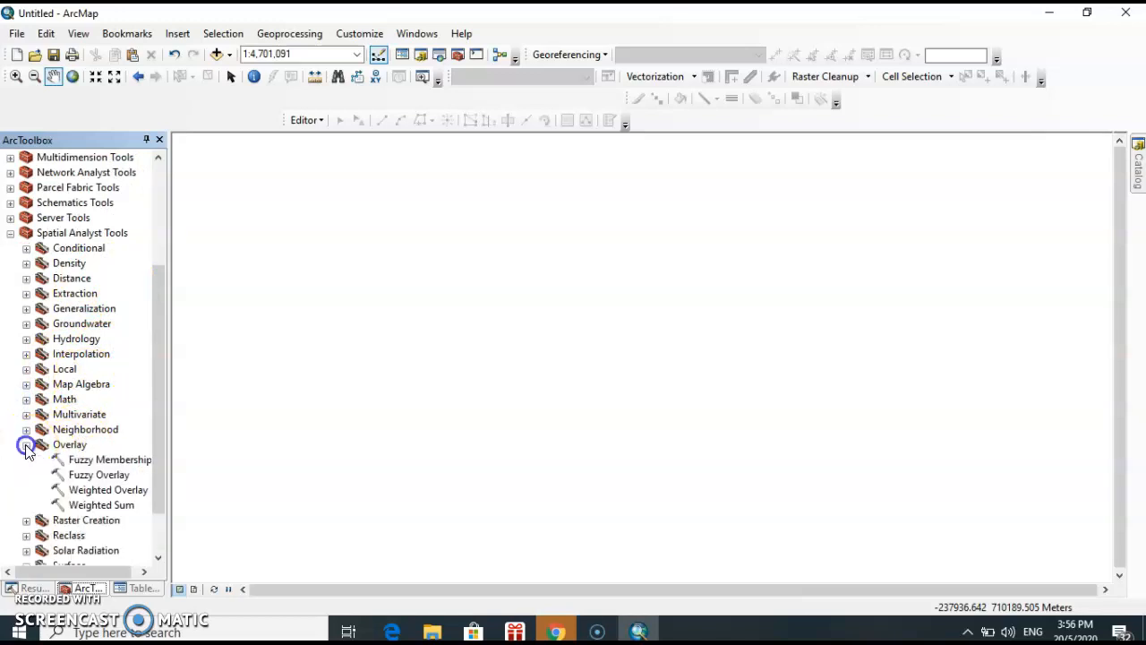
pyautogui.scroll(-1, 123, 384)
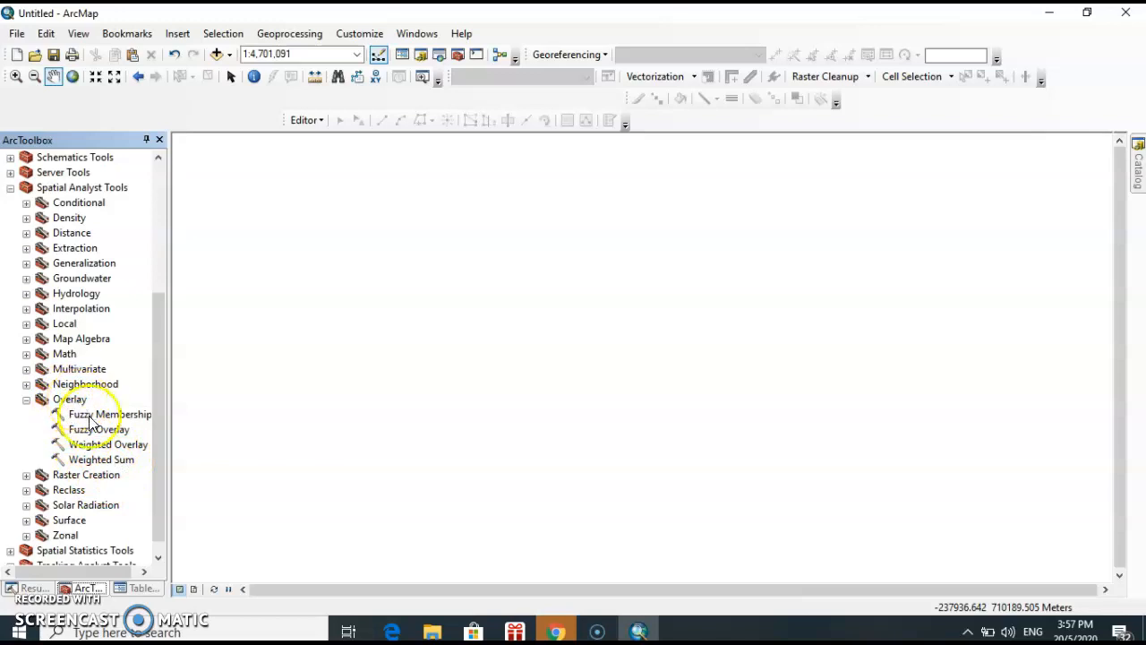
pyautogui.click(26, 399)
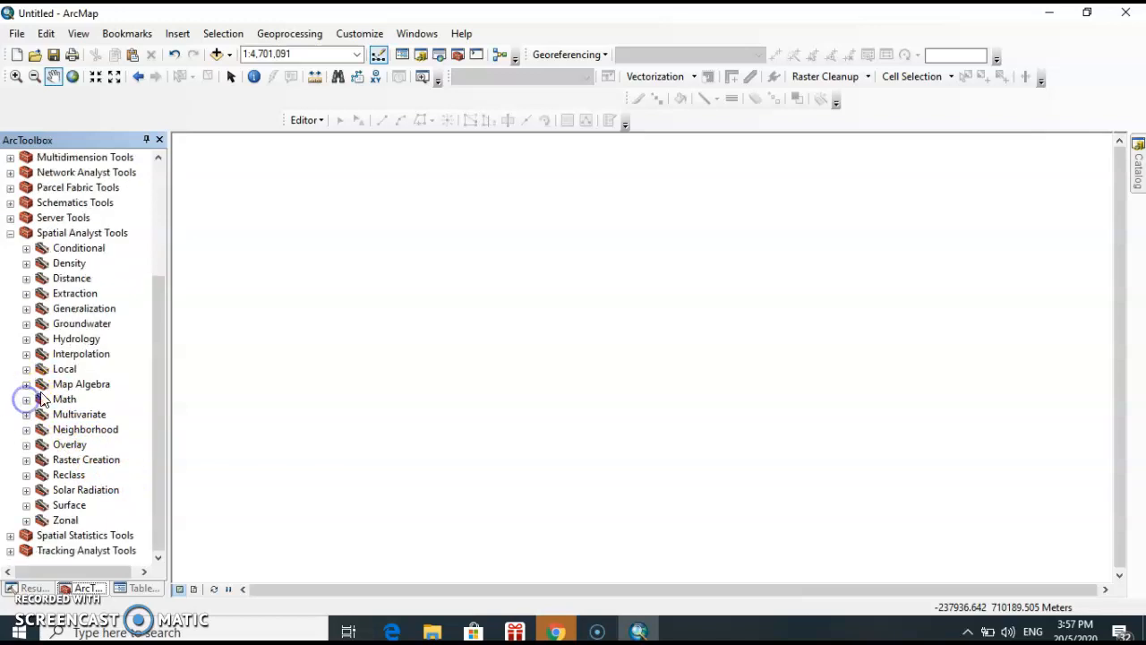
pyautogui.scroll(2, 87, 255)
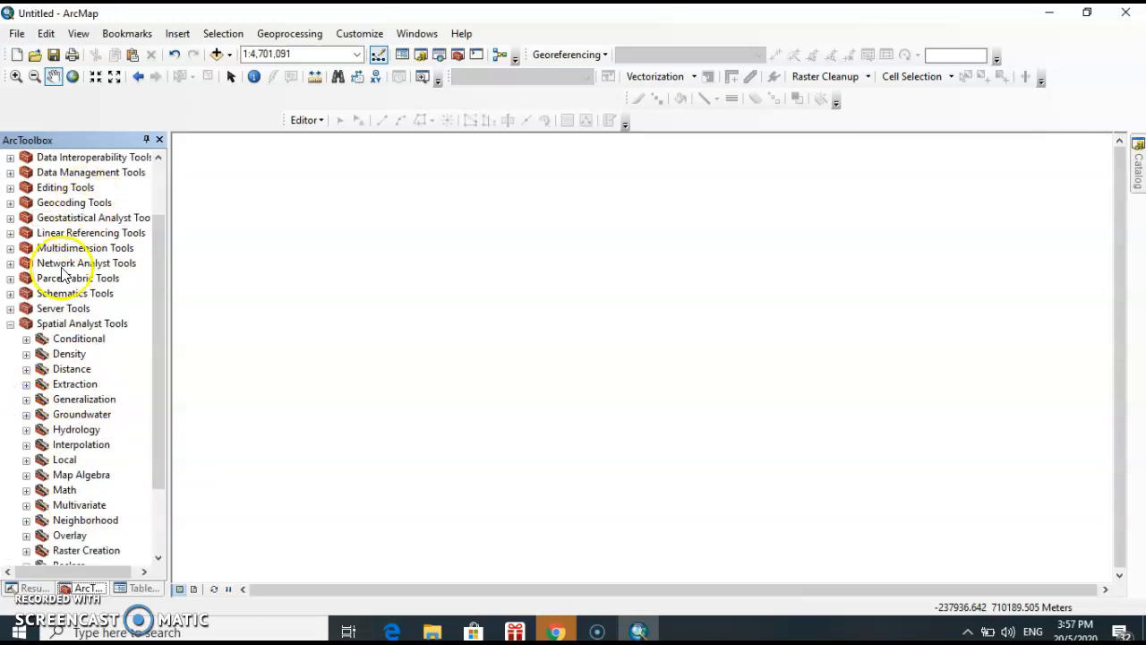
pyautogui.click(11, 324)
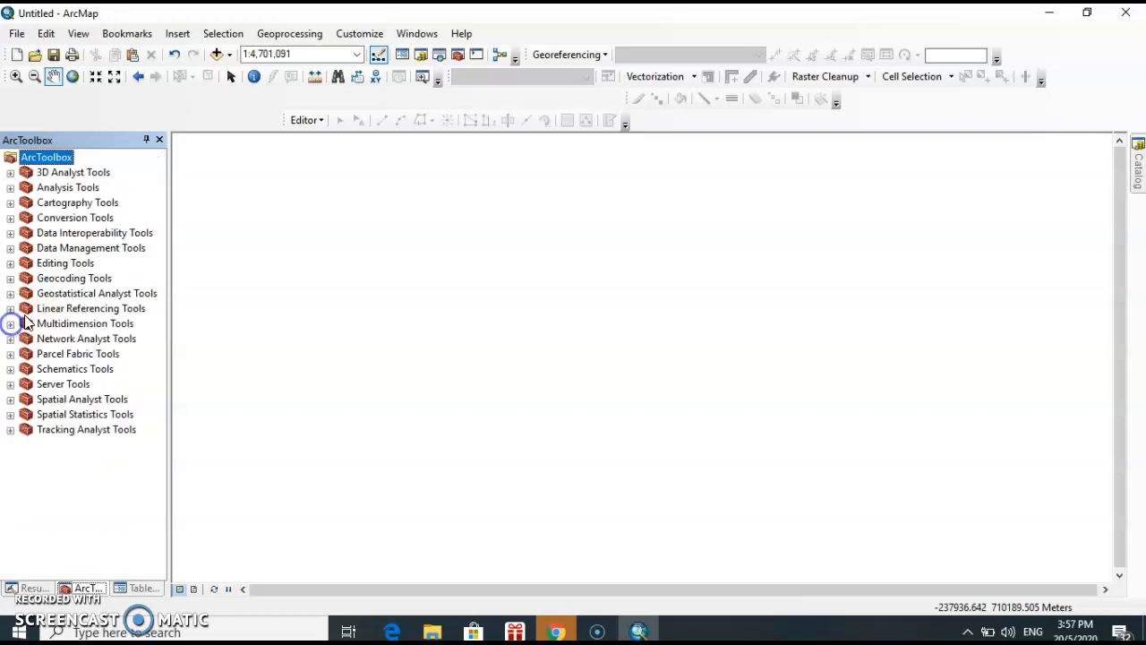
pyautogui.click(159, 141)
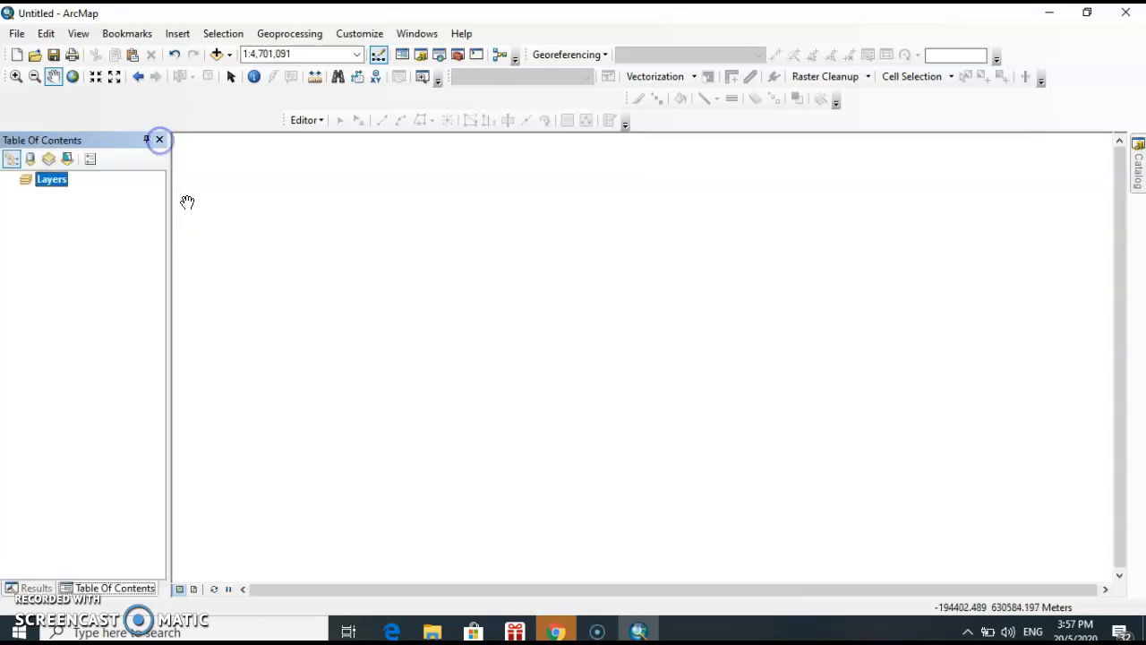
# Show the Catalog and collapse the district and GIS folders and the GIS map data folder connection
pyautogui.click(1140, 170)
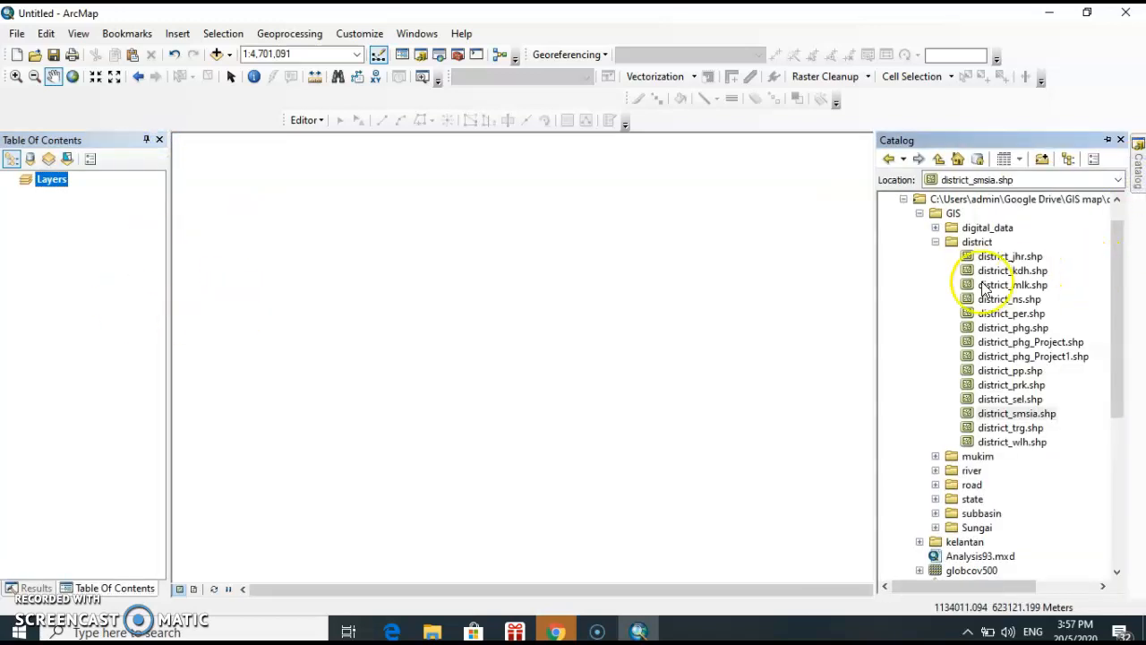
pyautogui.click(936, 241)
pyautogui.click(920, 214)
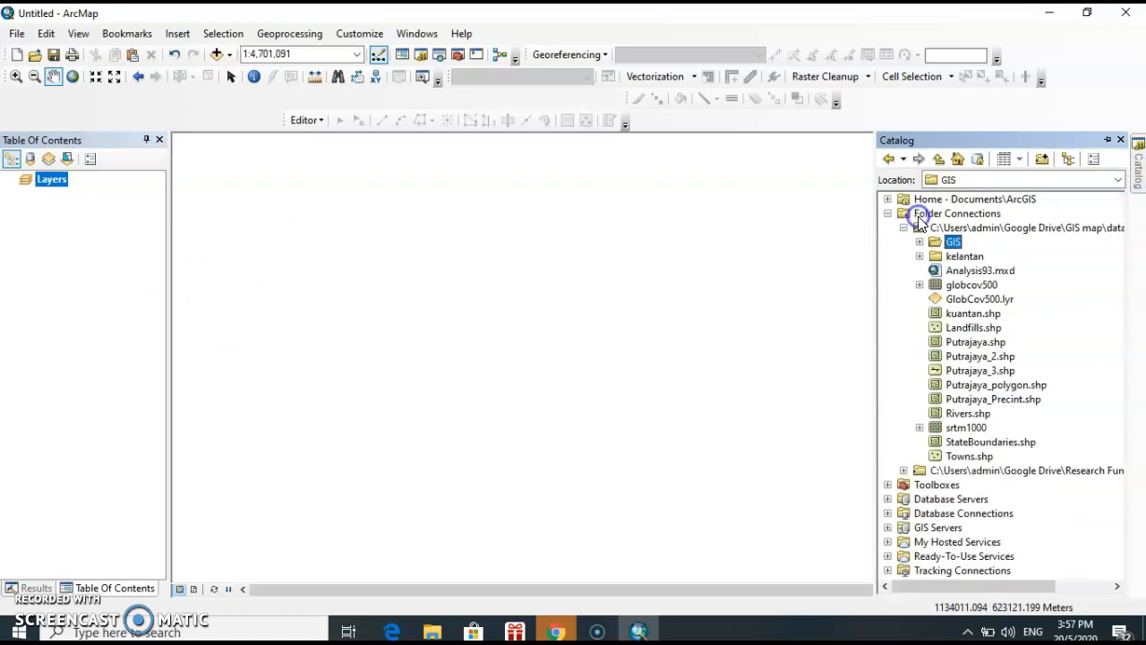
pyautogui.click(904, 227)
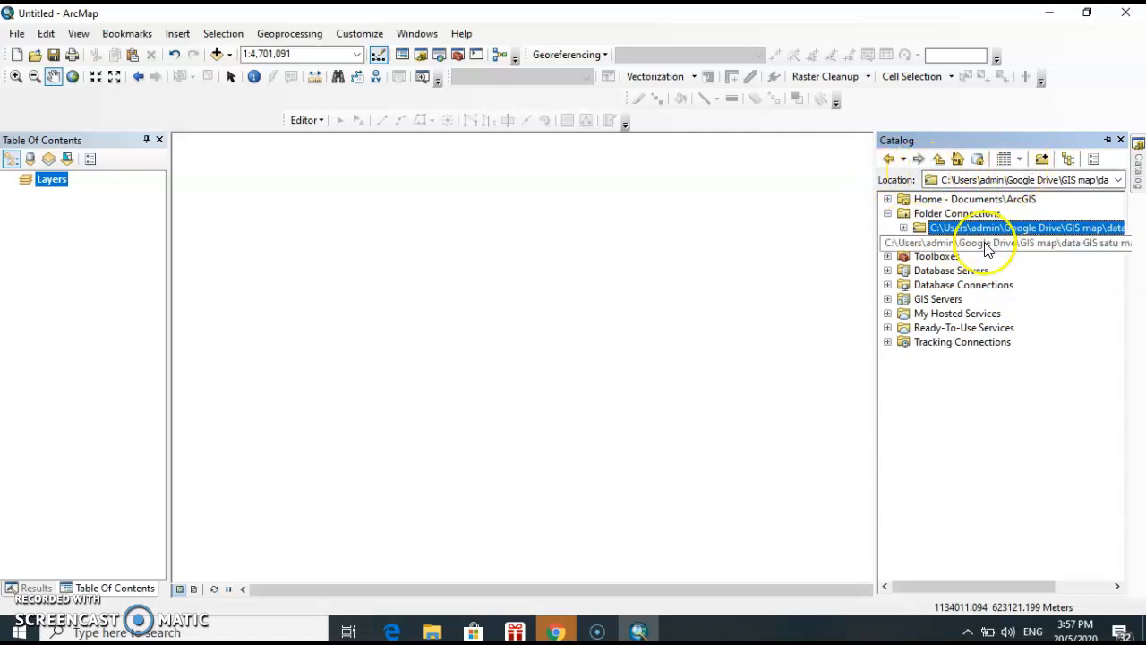
# Browse the Google Drive subfolders offered for a new folder connection, and close the dialog without connecting one
pyautogui.click(1043, 161)
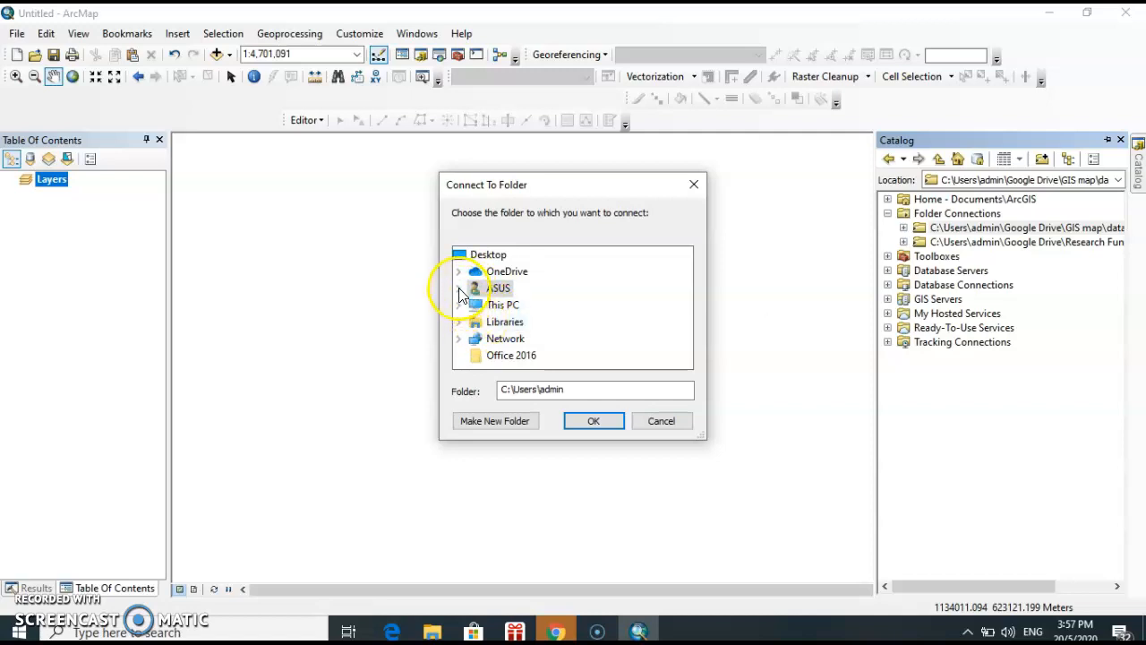
pyautogui.click(458, 290)
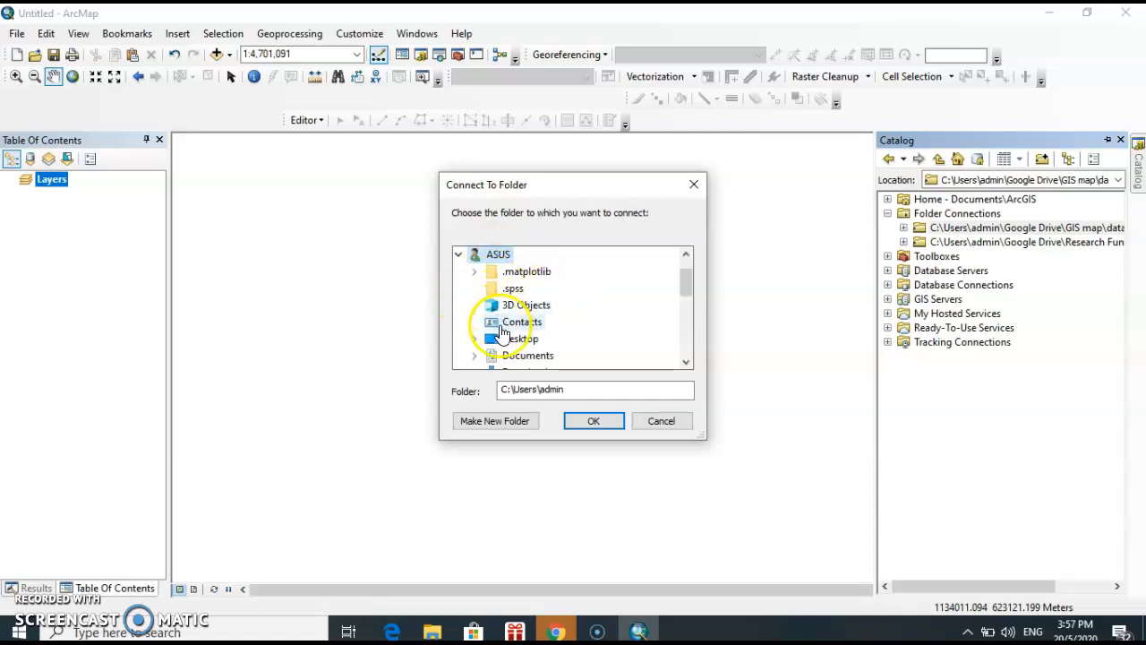
pyautogui.scroll(-2, 515, 309)
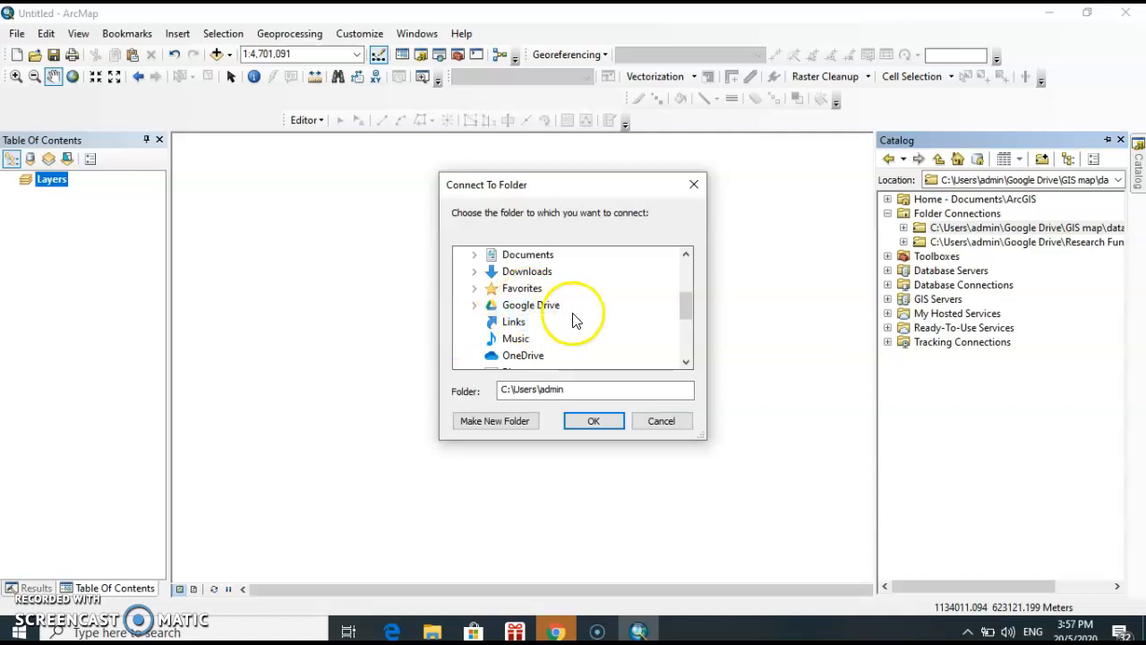
pyautogui.scroll(-1, 564, 320)
pyautogui.click(520, 257)
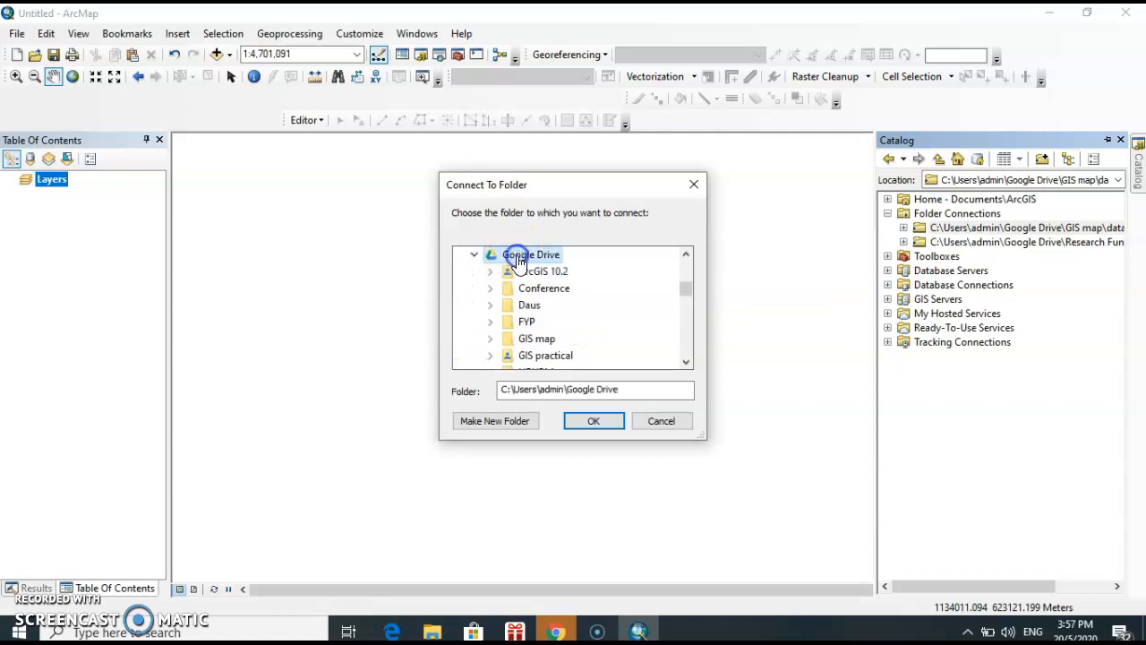
pyautogui.scroll(-2, 542, 318)
pyautogui.scroll(-1, 543, 320)
pyautogui.scroll(-2, 543, 319)
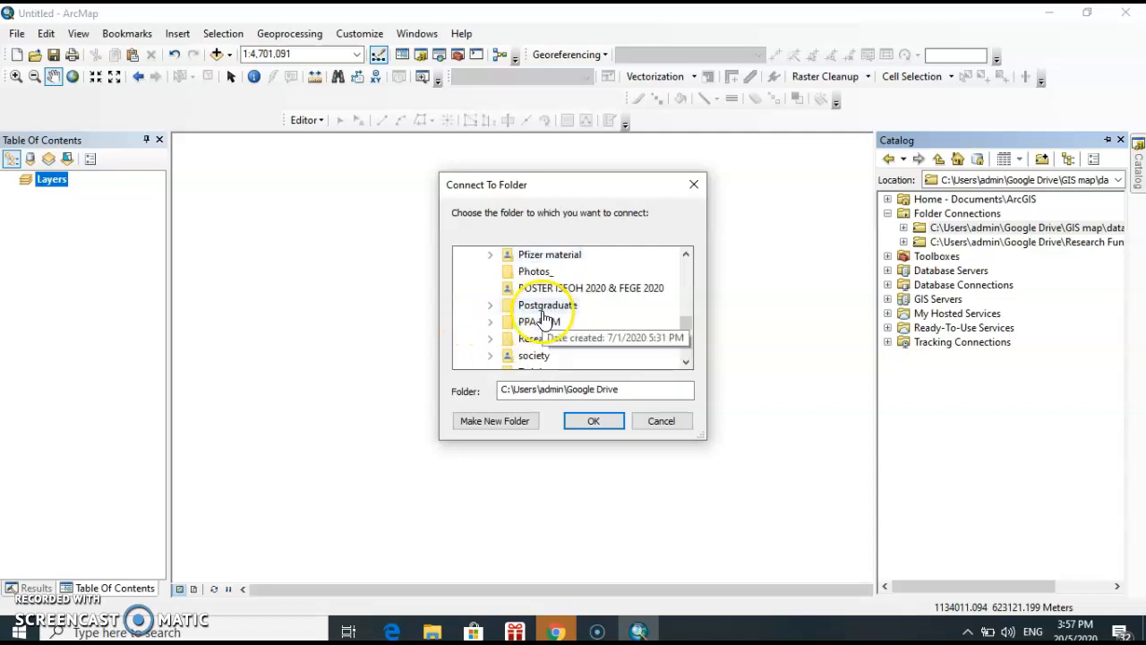
pyautogui.click(693, 184)
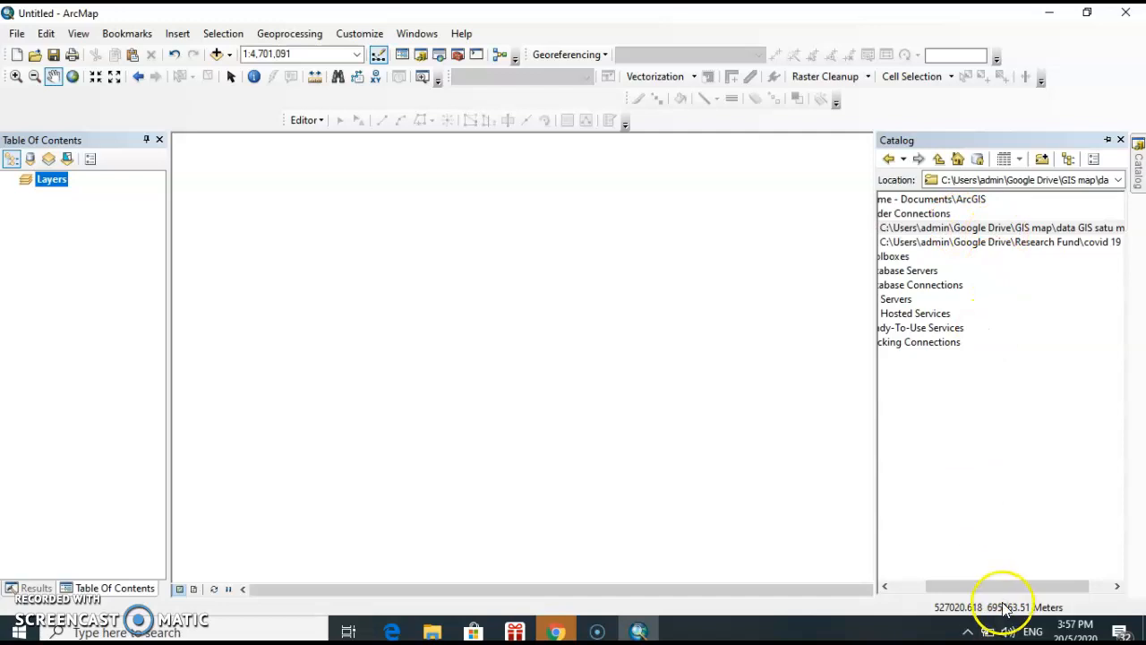
# Add district_smsia.shp to the map from the GIS\district folder of the GIS map data folder connection
pyautogui.moveTo(998, 586); pyautogui.dragTo(962, 586)
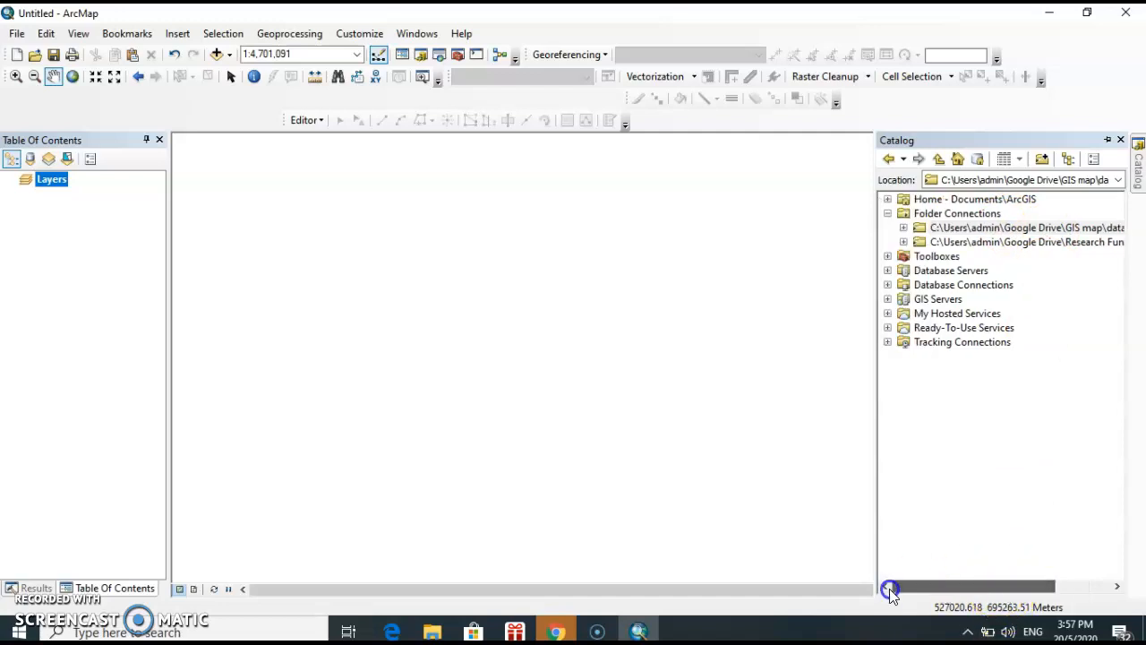
pyautogui.click(904, 229)
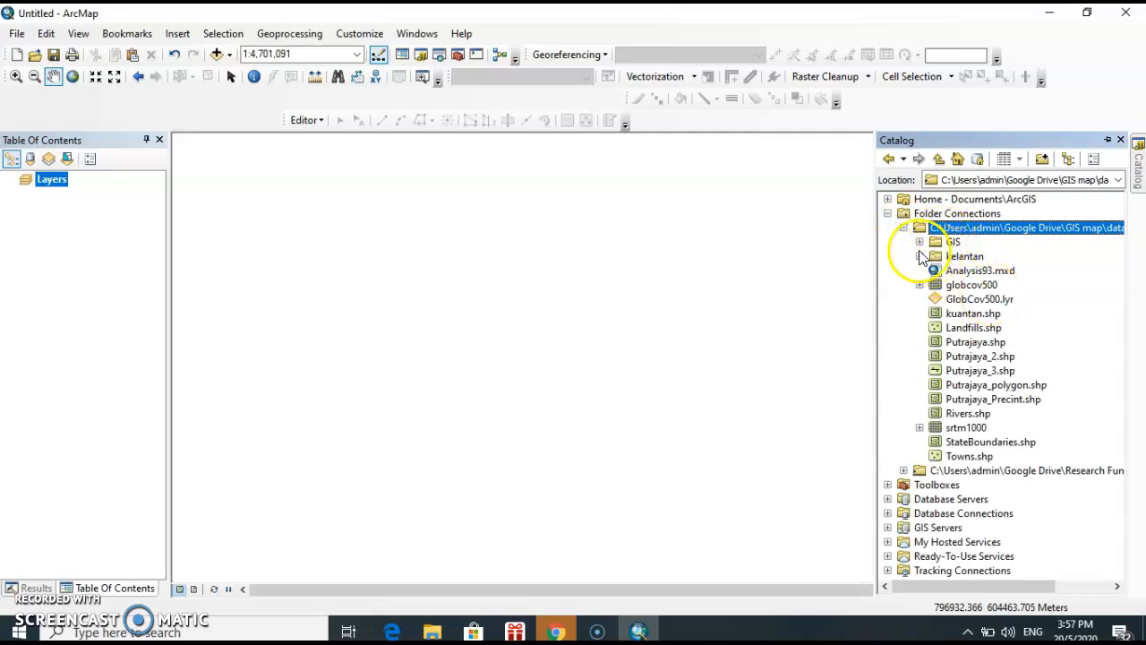
pyautogui.click(978, 356)
pyautogui.click(976, 342)
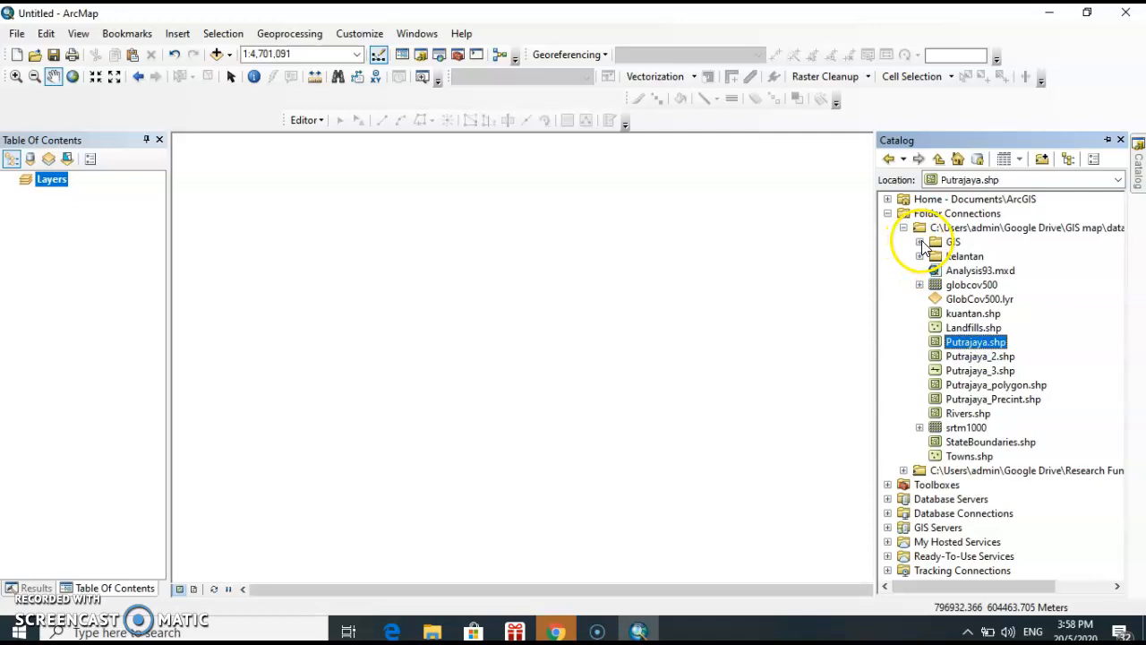
pyautogui.click(919, 242)
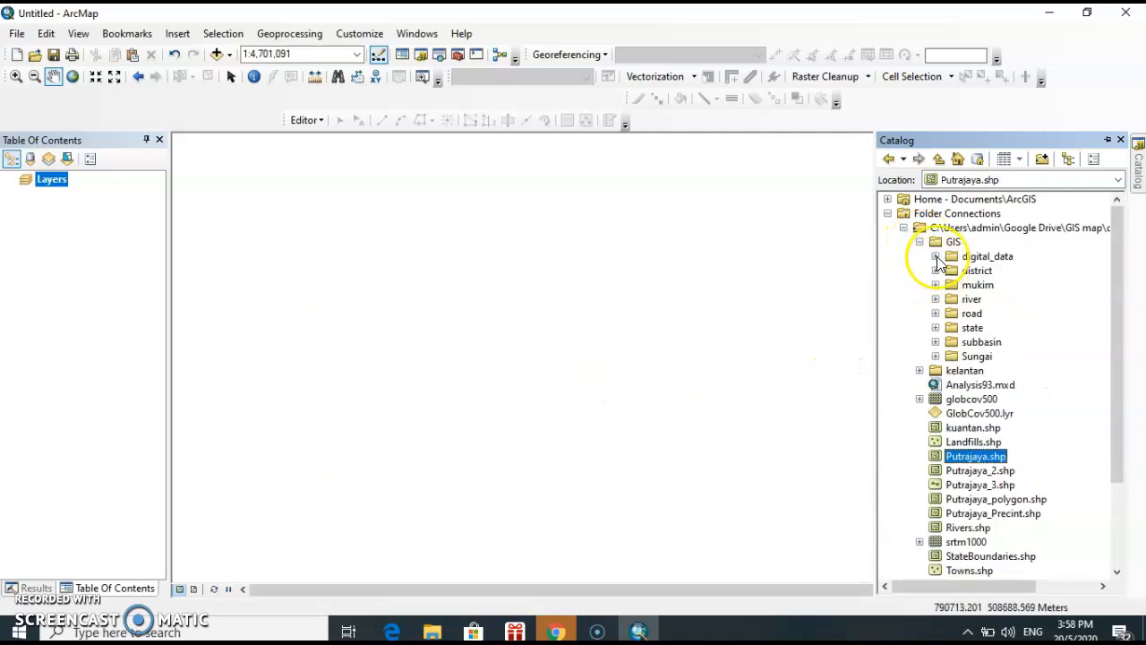
pyautogui.click(936, 271)
pyautogui.scroll(-2, 985, 304)
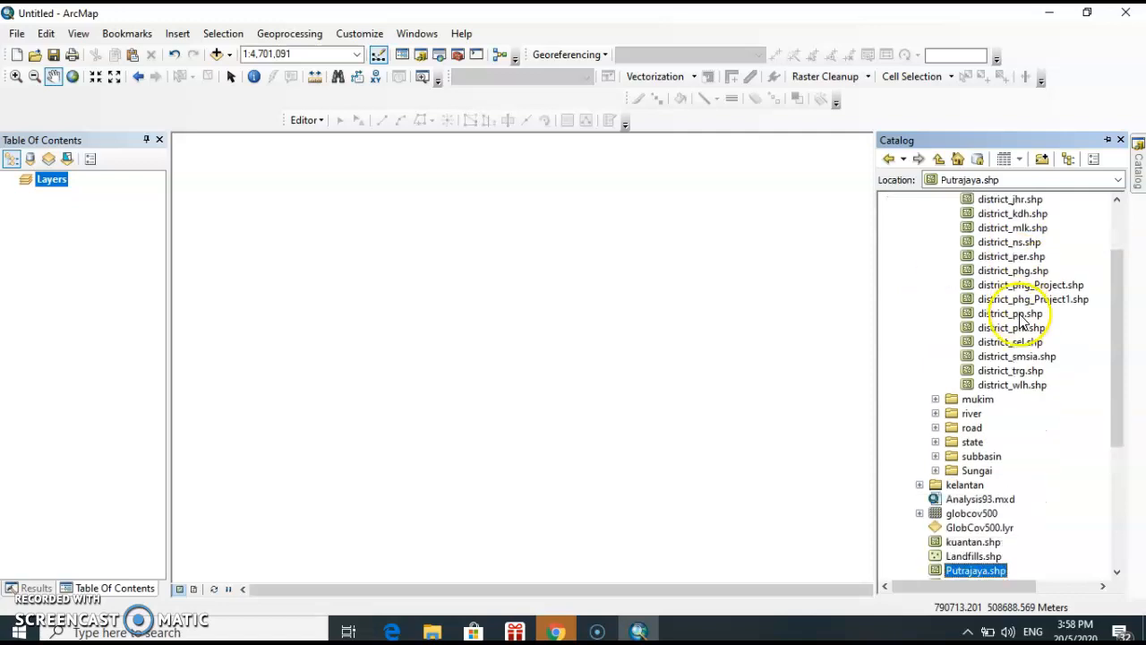
pyautogui.scroll(1, 1030, 367)
pyautogui.click(1030, 399)
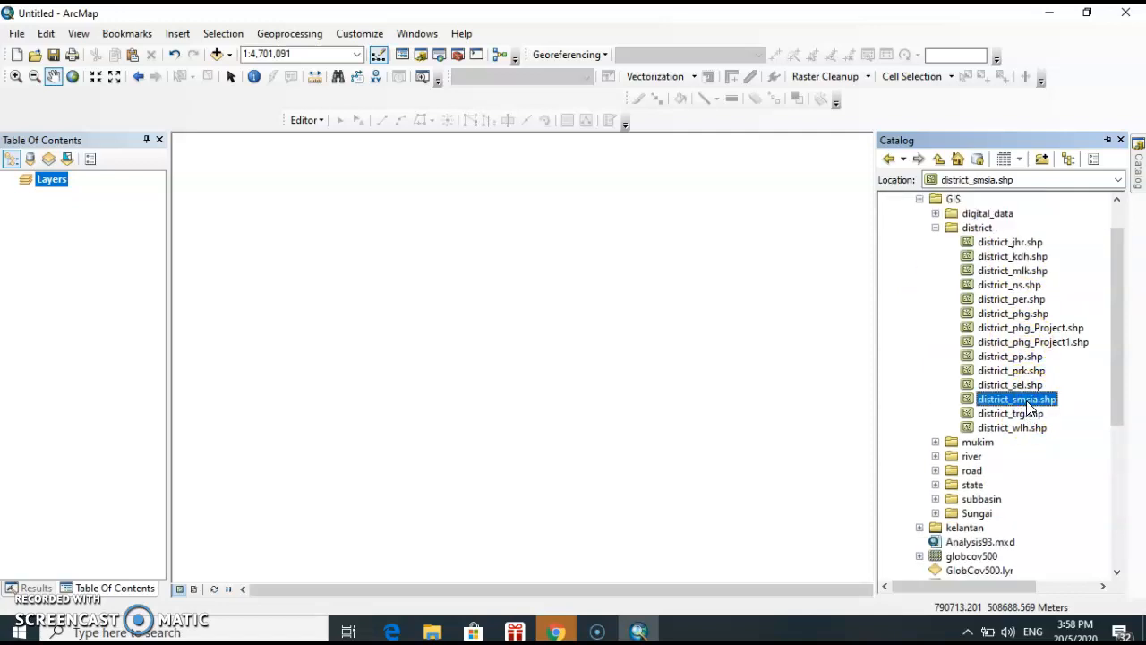
pyautogui.moveTo(1030, 408); pyautogui.dragTo(481, 262)
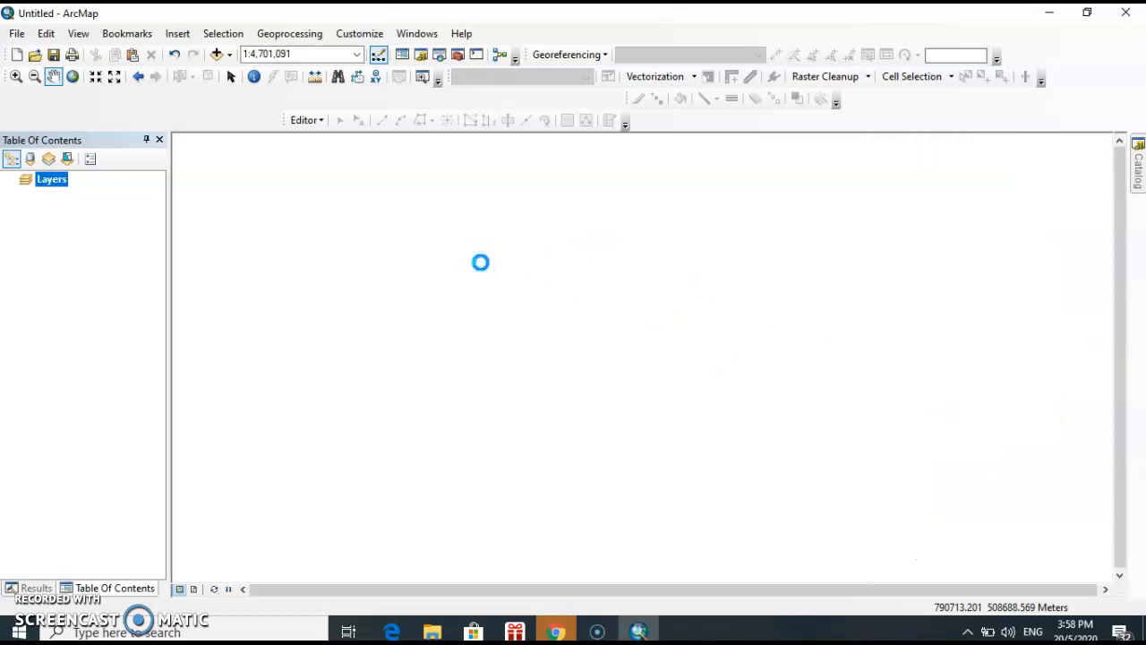
# Examine the district polygons of the district_smsia layer at several scales and positions on the map
pyautogui.moveTo(673, 384); pyautogui.dragTo(630, 362)
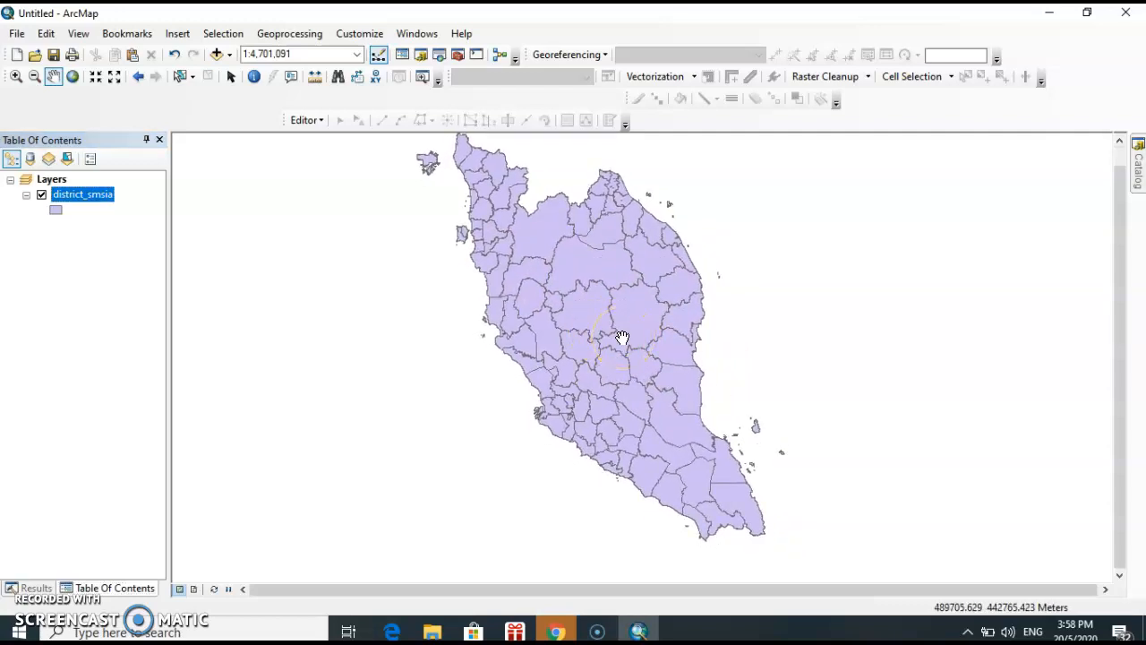
pyautogui.scroll(4, 622, 337)
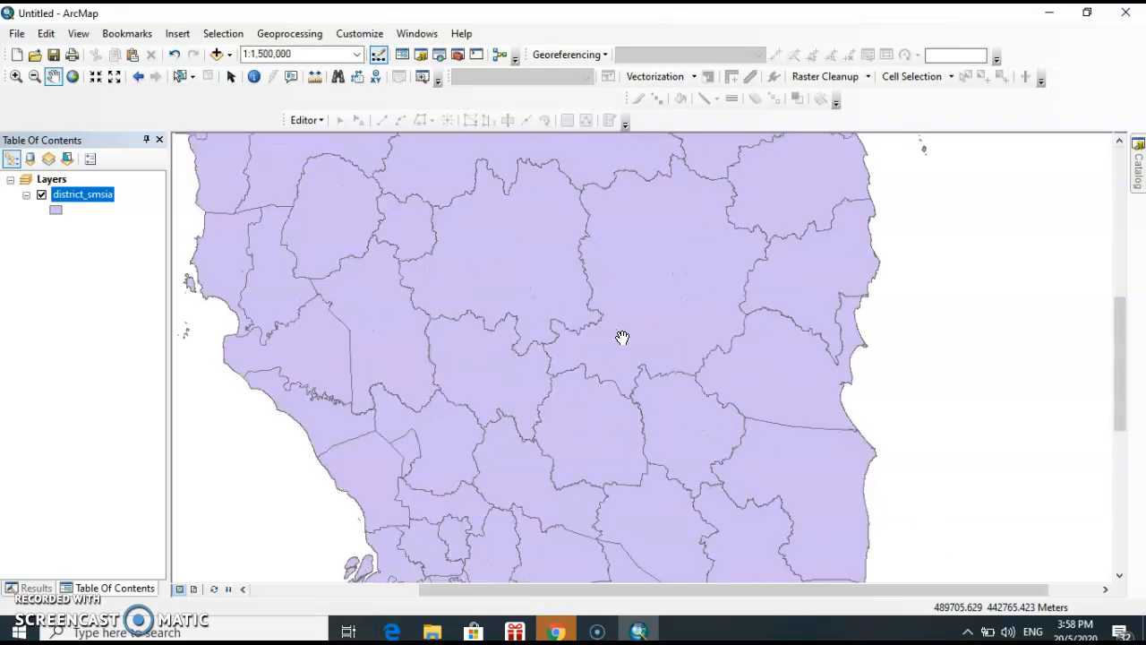
pyautogui.scroll(-2, 622, 338)
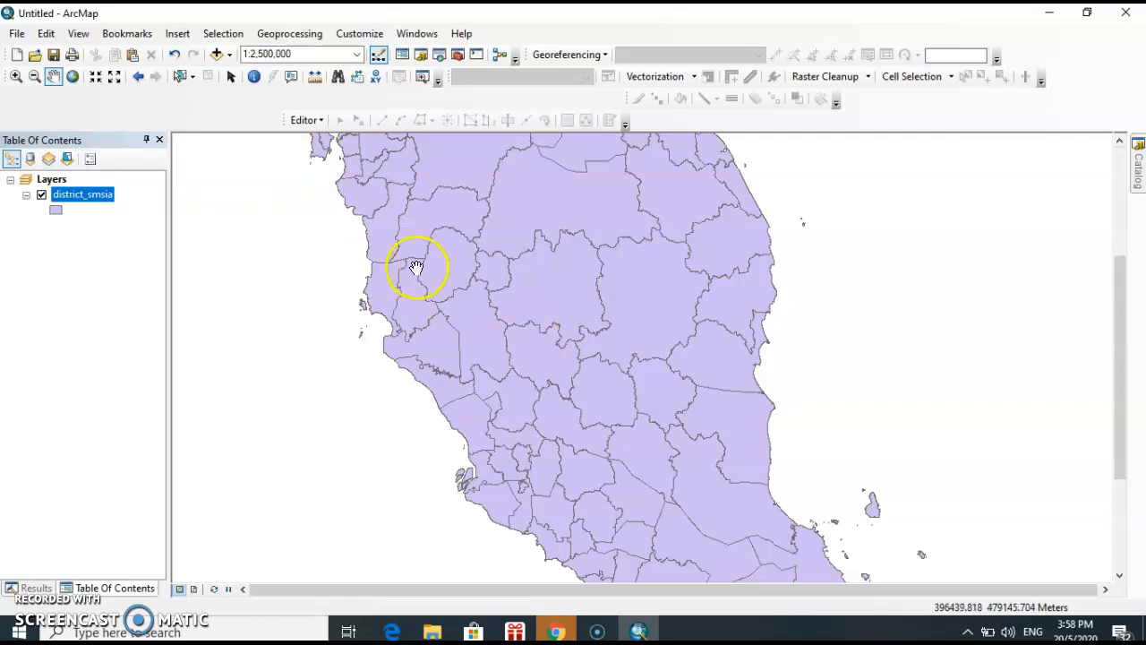
pyautogui.moveTo(610, 321); pyautogui.dragTo(894, 270)
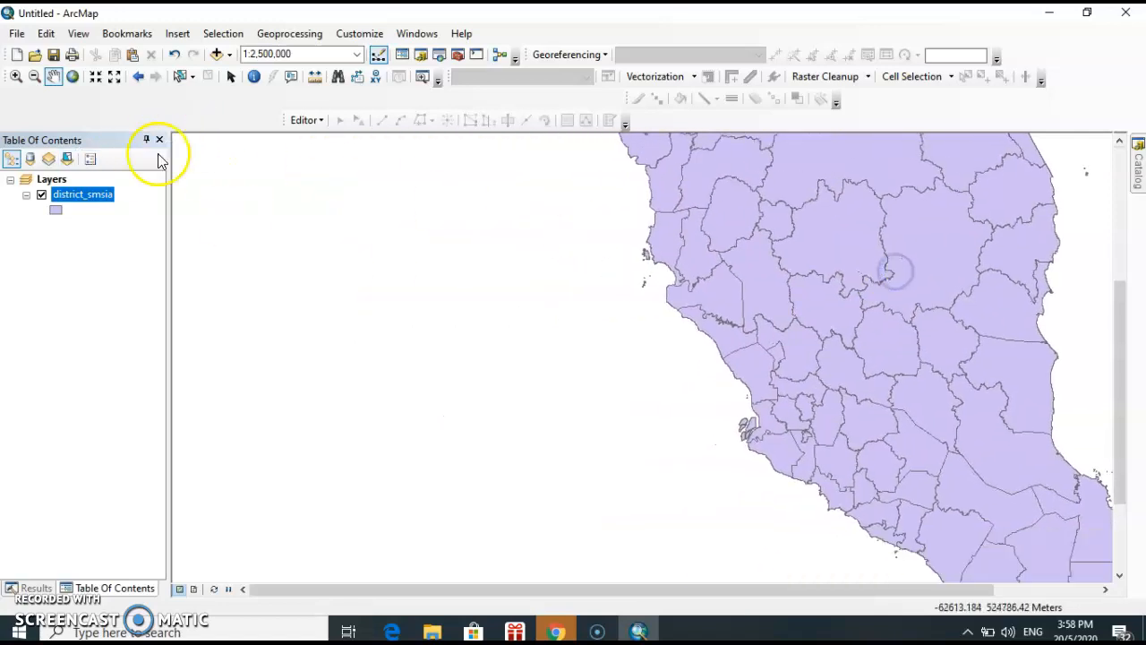
pyautogui.moveTo(908, 271); pyautogui.dragTo(621, 260)
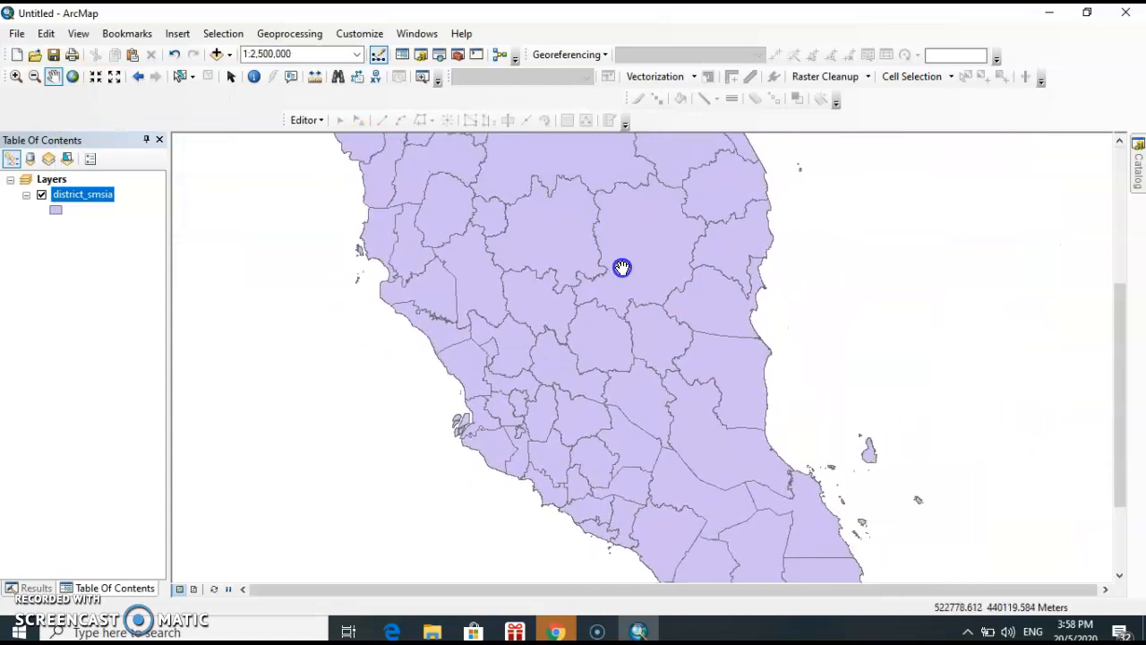
pyautogui.scroll(1, 668, 294)
pyautogui.moveTo(667, 294); pyautogui.dragTo(706, 332)
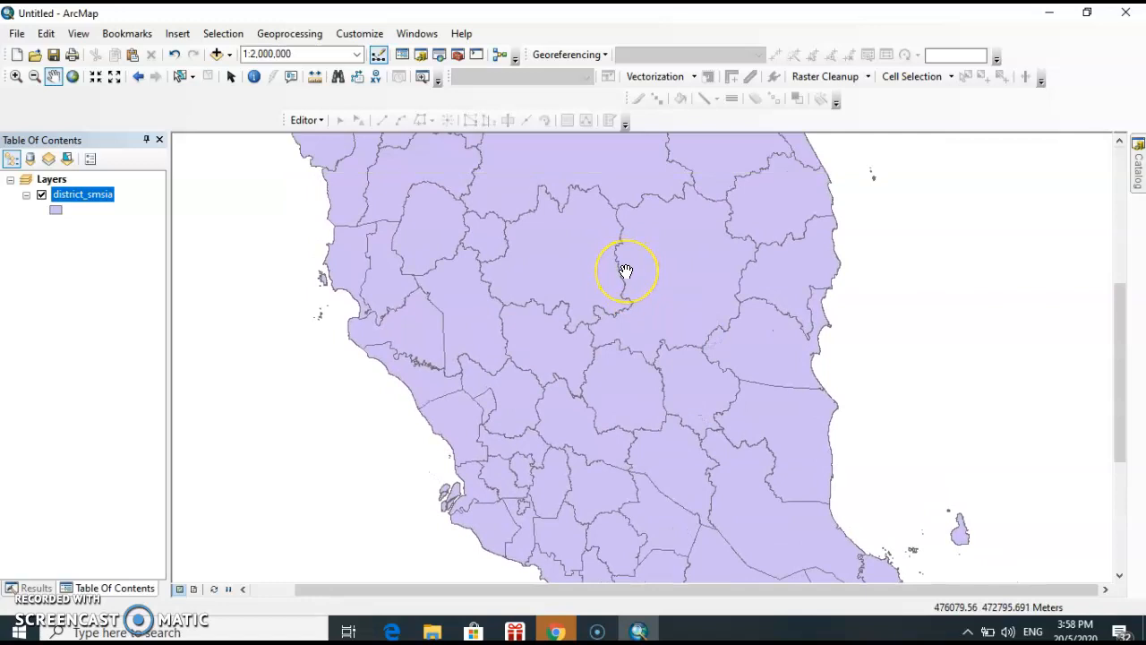
pyautogui.scroll(-1, 625, 271)
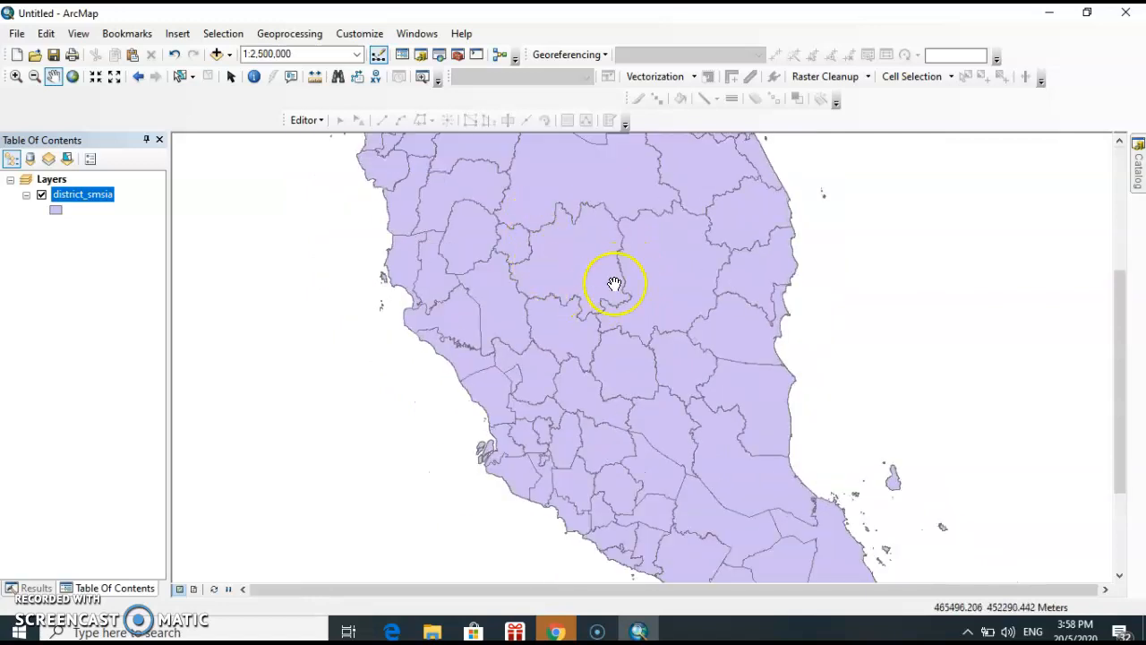
# Open the attribute table of the district_smsia layer and highlight its STATE and DISTRICT fields in turn
pyautogui.rightClick(103, 195)
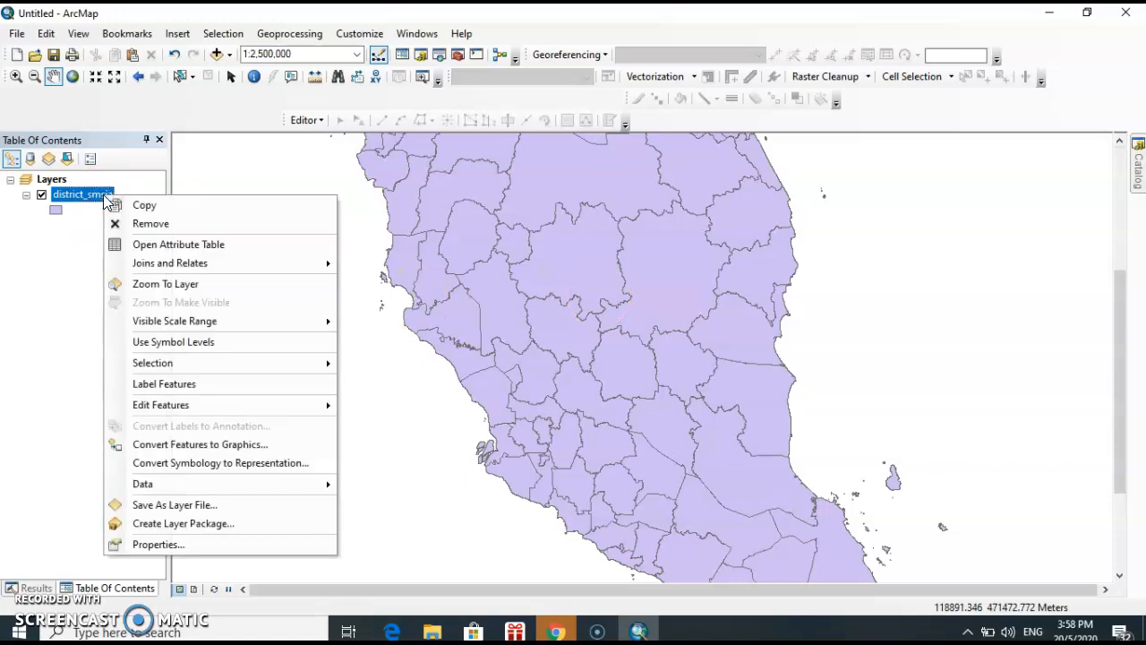
pyautogui.click(161, 245)
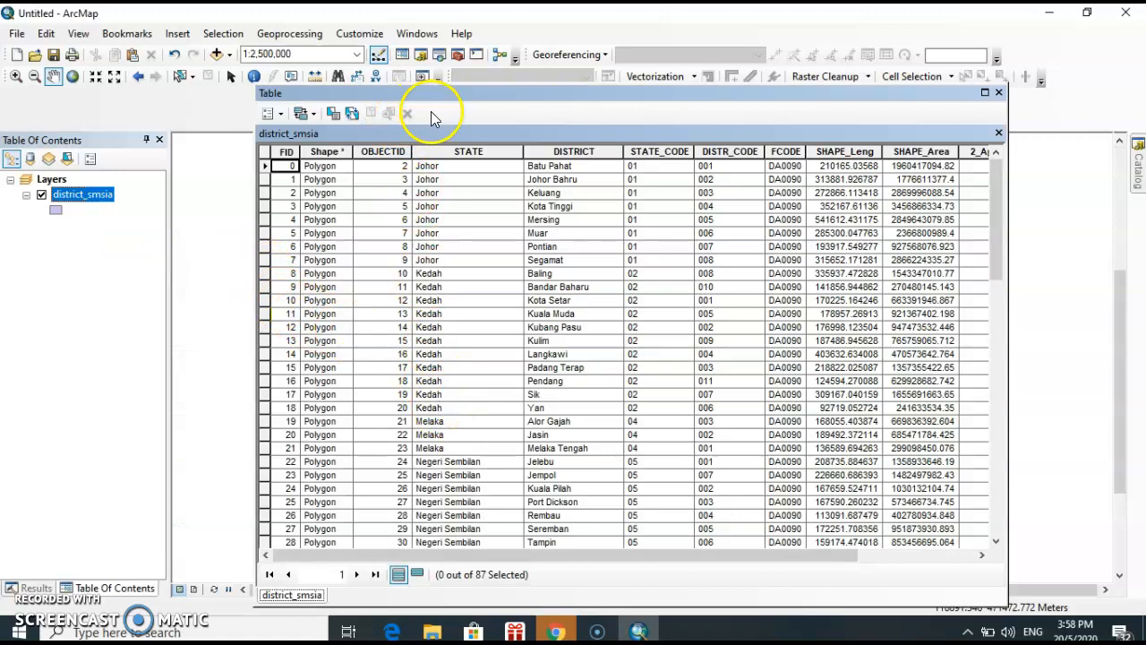
pyautogui.click(455, 150)
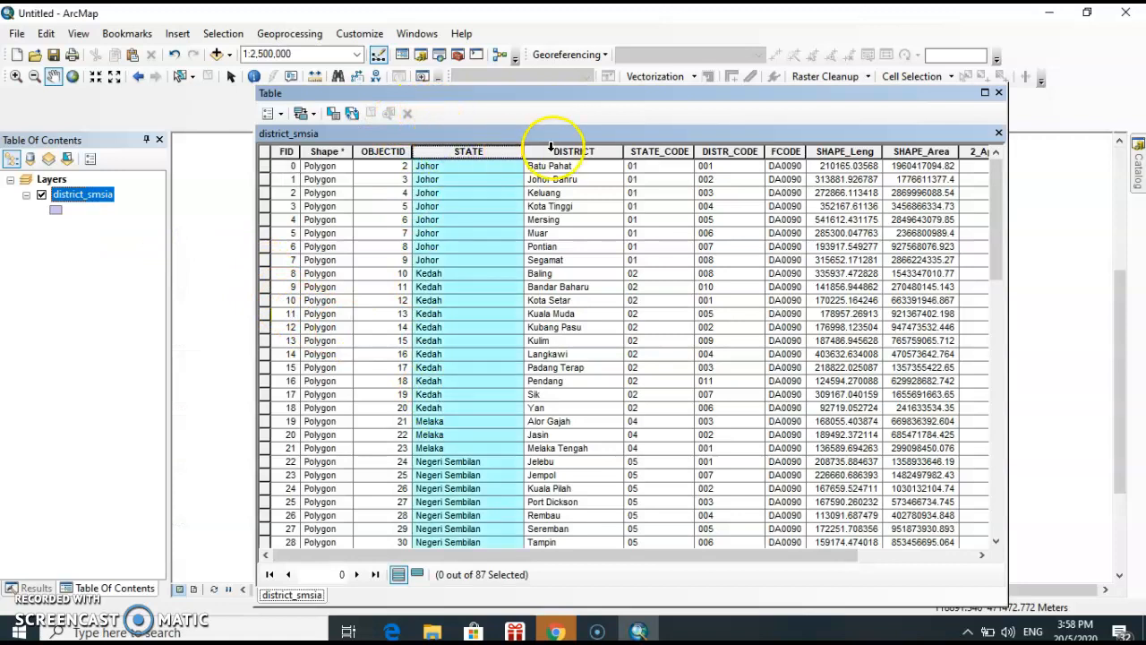
pyautogui.click(584, 148)
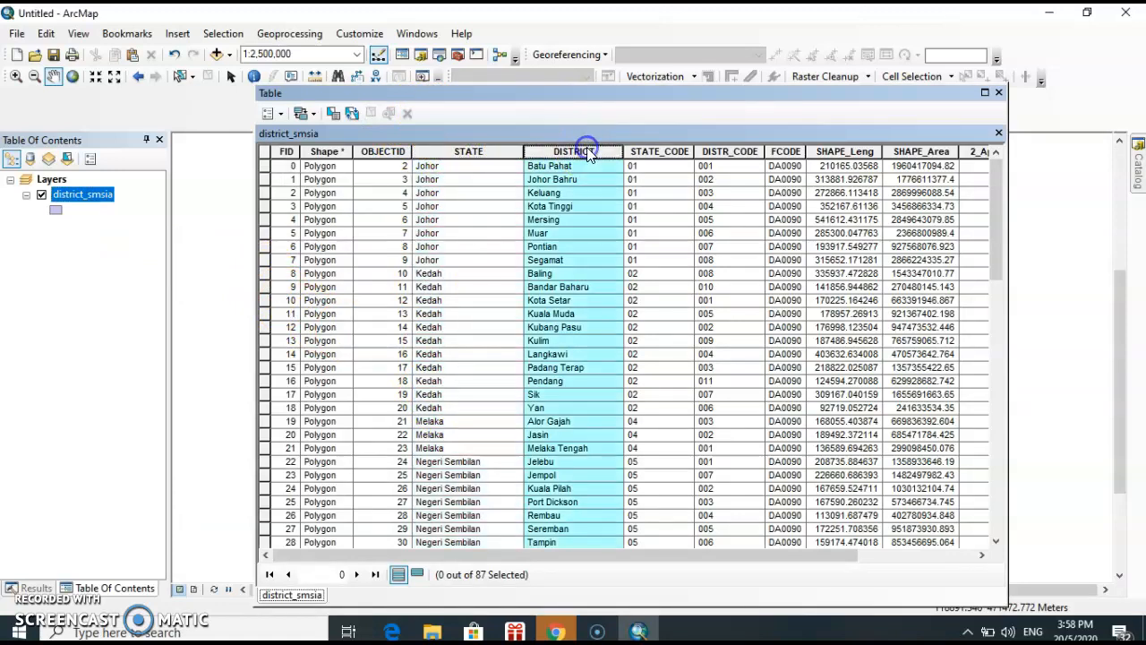
# Examine the SHAPE_Leng and SHAPE_Area fields of the district records, and close the attribute table
pyautogui.moveTo(618, 555); pyautogui.dragTo(820, 555)
pyautogui.click(758, 150)
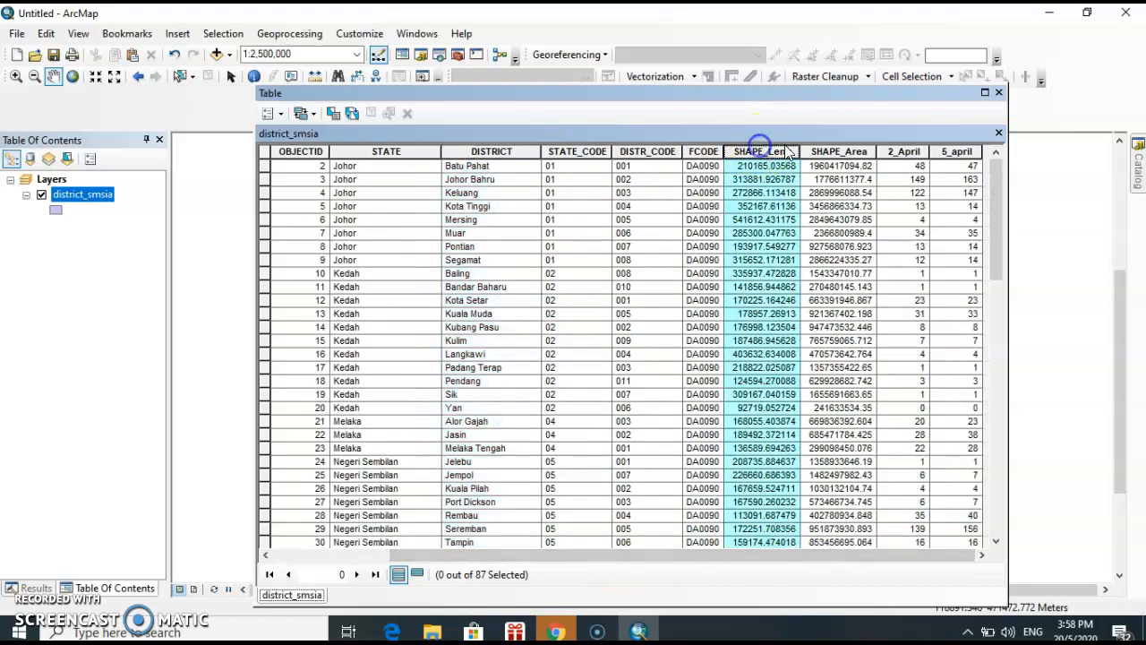
pyautogui.click(833, 150)
pyautogui.moveTo(926, 553); pyautogui.dragTo(645, 543)
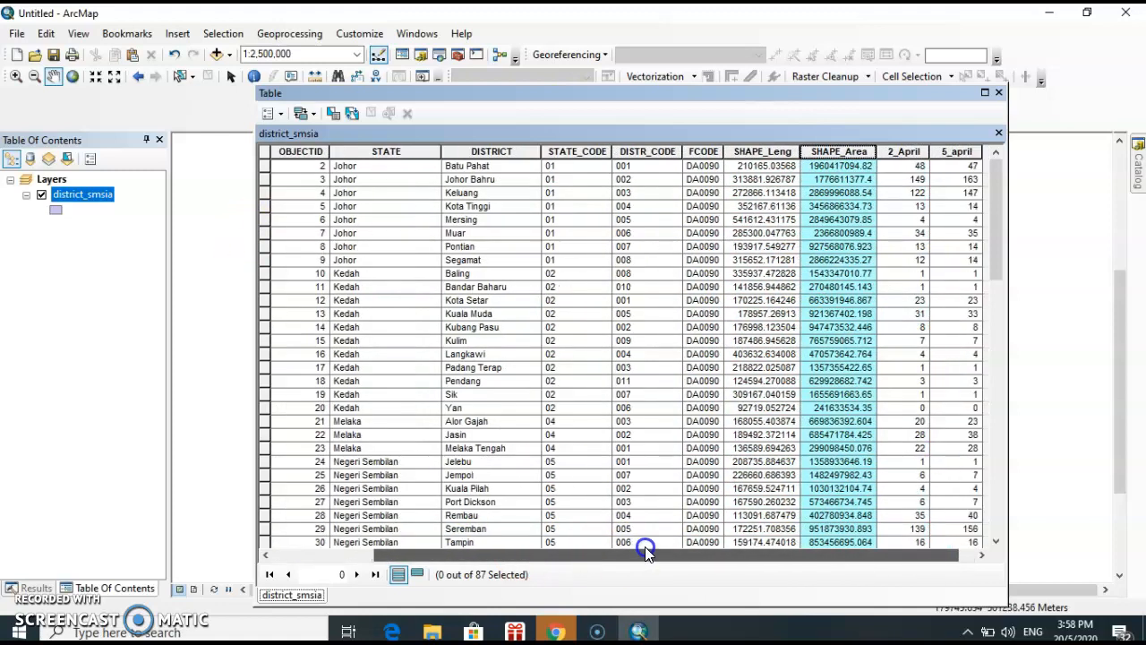
pyautogui.click(832, 166)
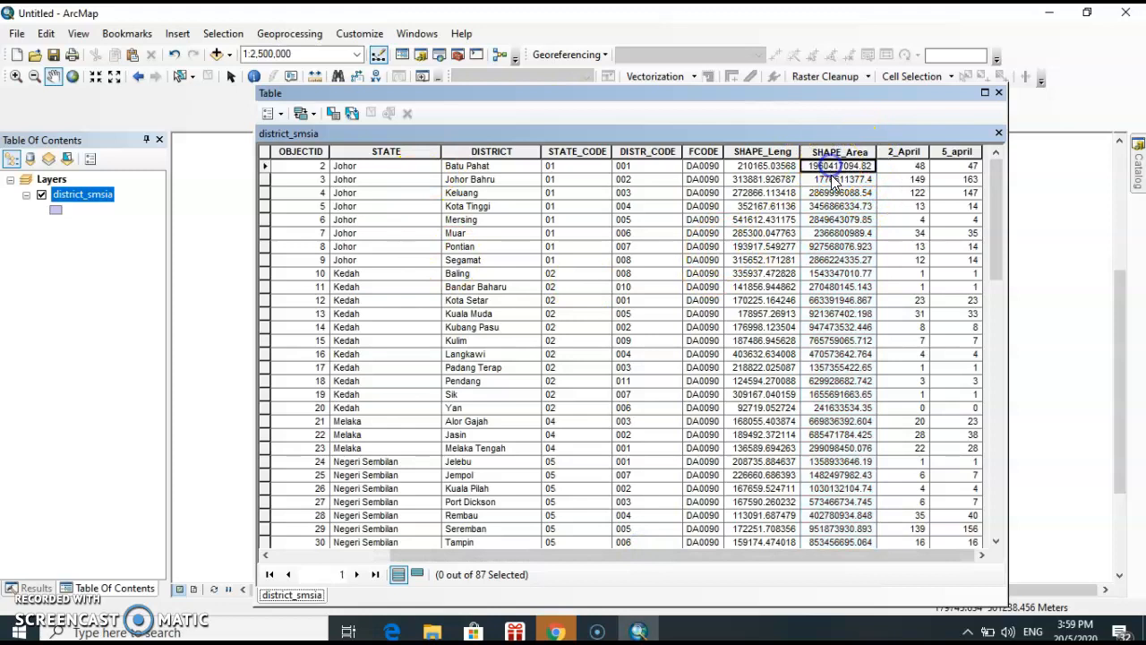
pyautogui.click(840, 220)
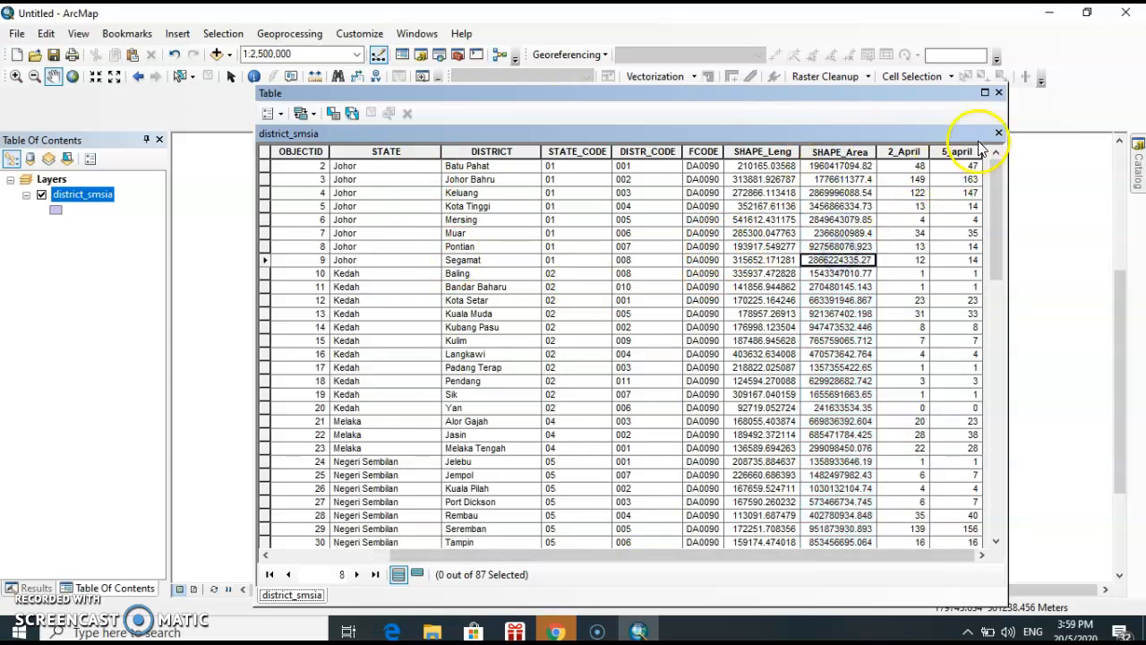
pyautogui.click(999, 93)
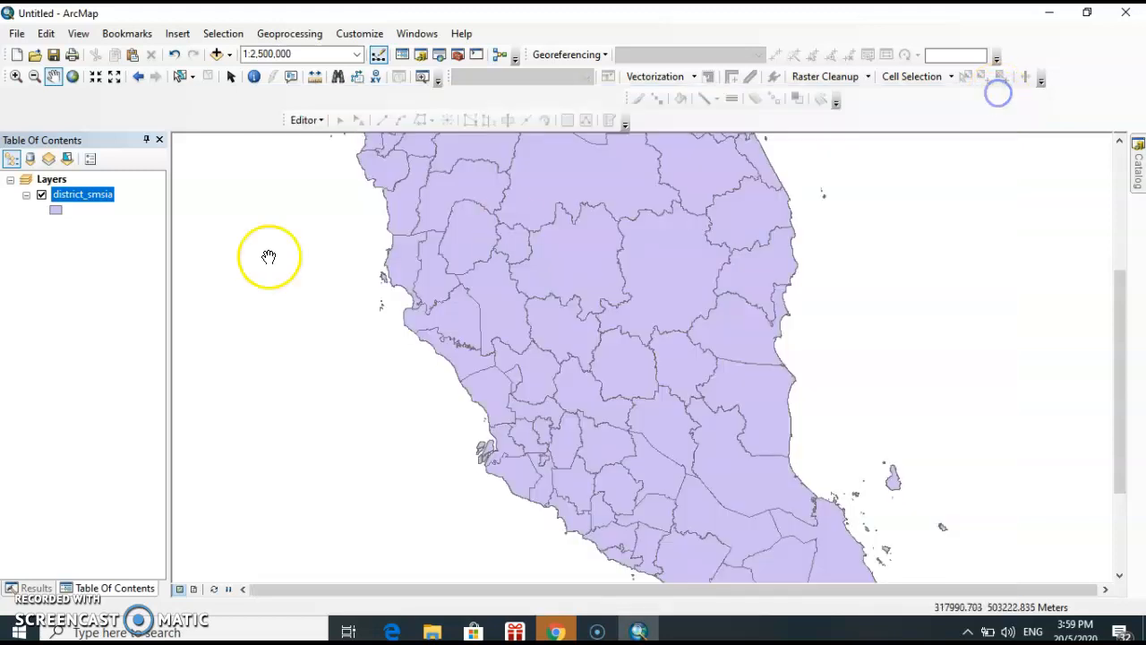
# Change the fill color of the district_smsia layer's simple fill symbol to light beige
pyautogui.moveTo(636, 256); pyautogui.dragTo(636, 265)
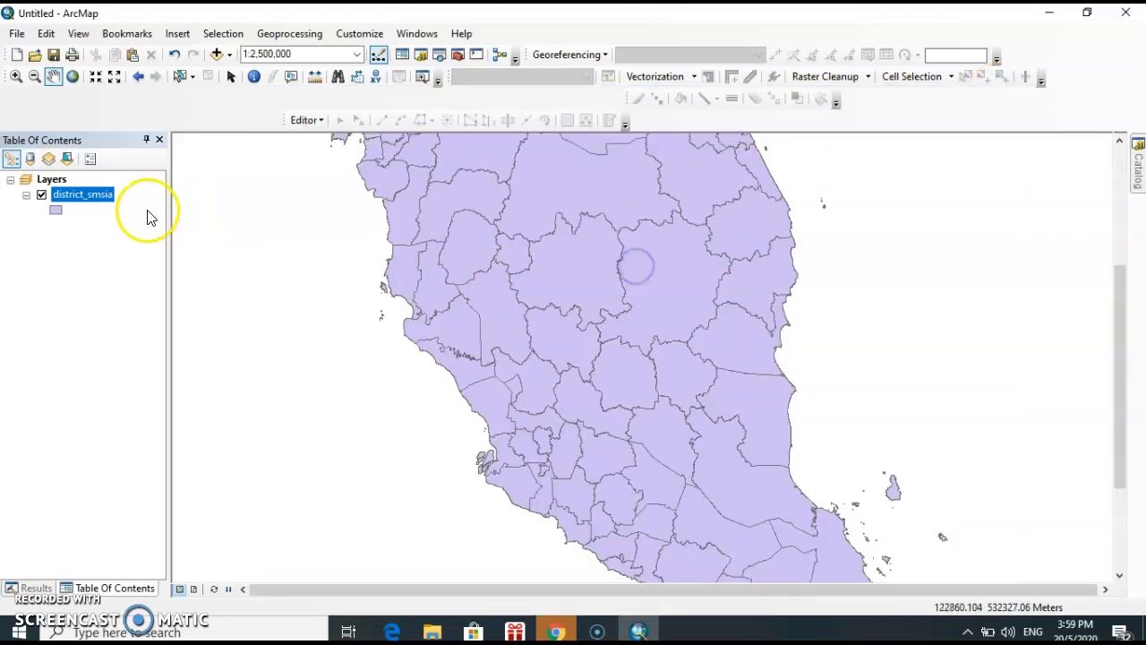
pyautogui.click(56, 210)
pyautogui.doubleClick(582, 201)
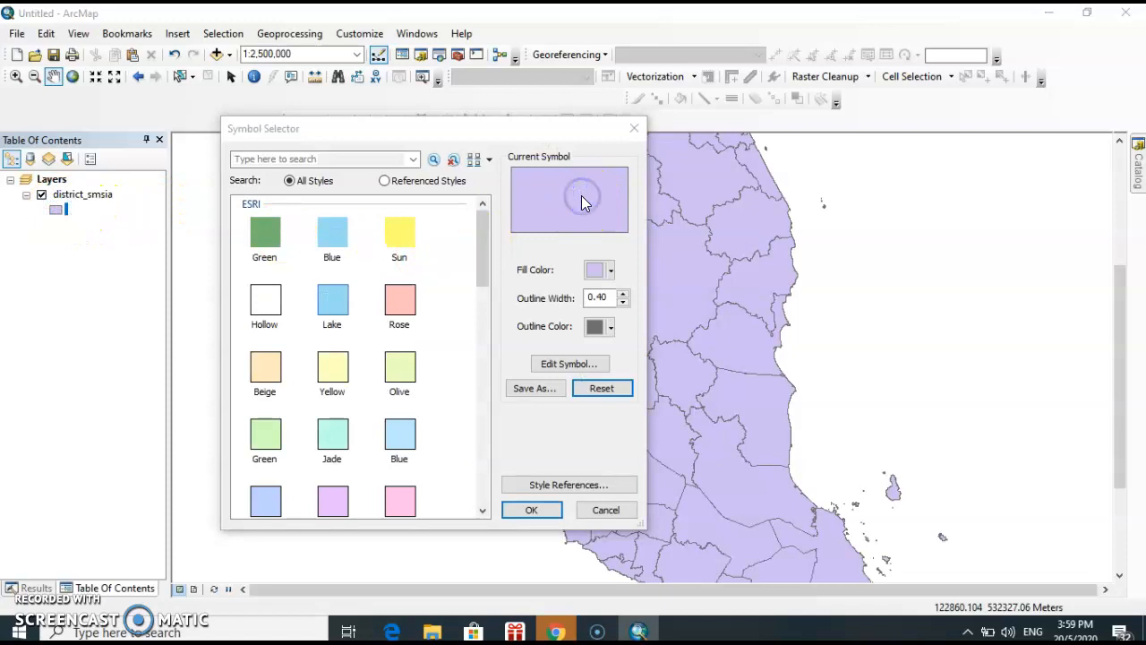
pyautogui.click(397, 244)
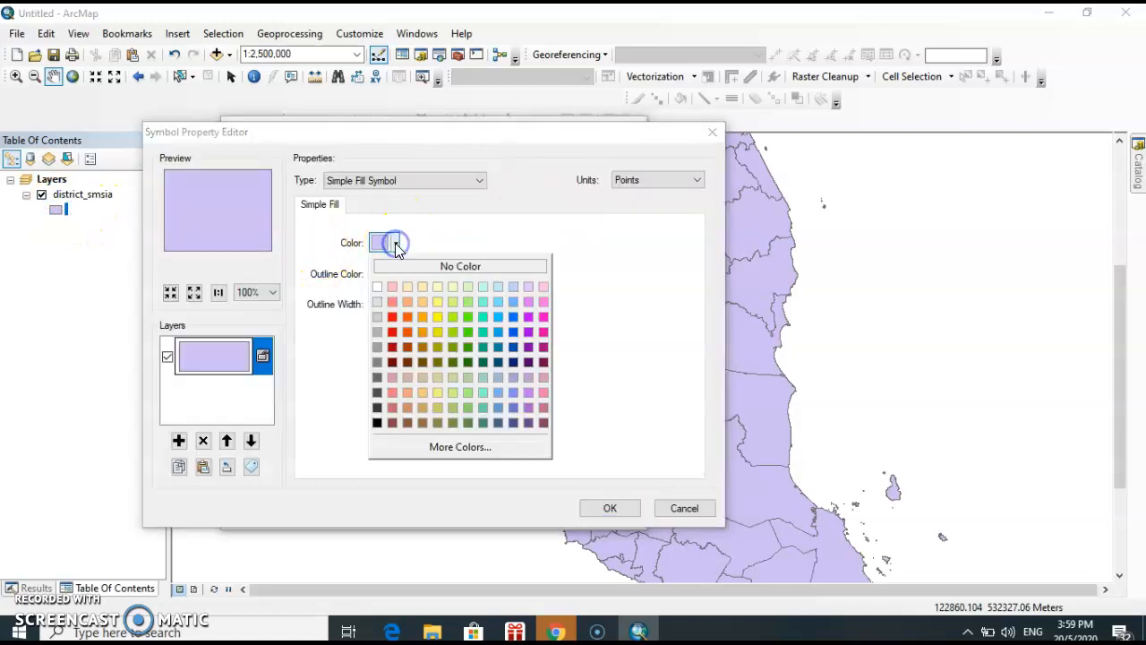
pyautogui.click(411, 285)
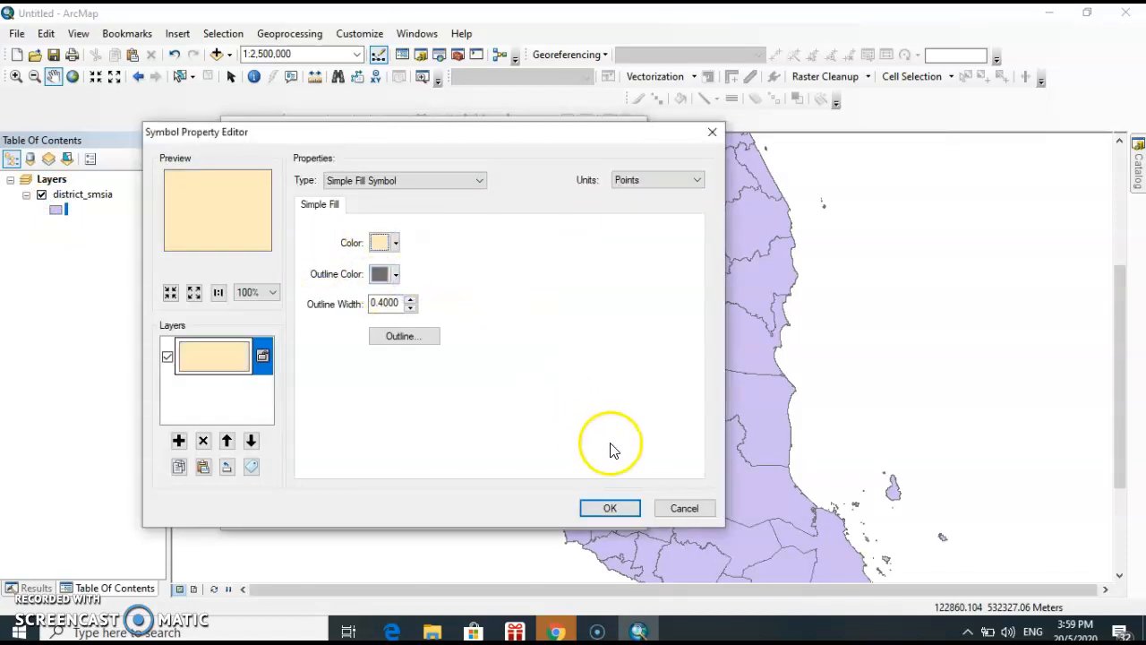
pyautogui.click(610, 508)
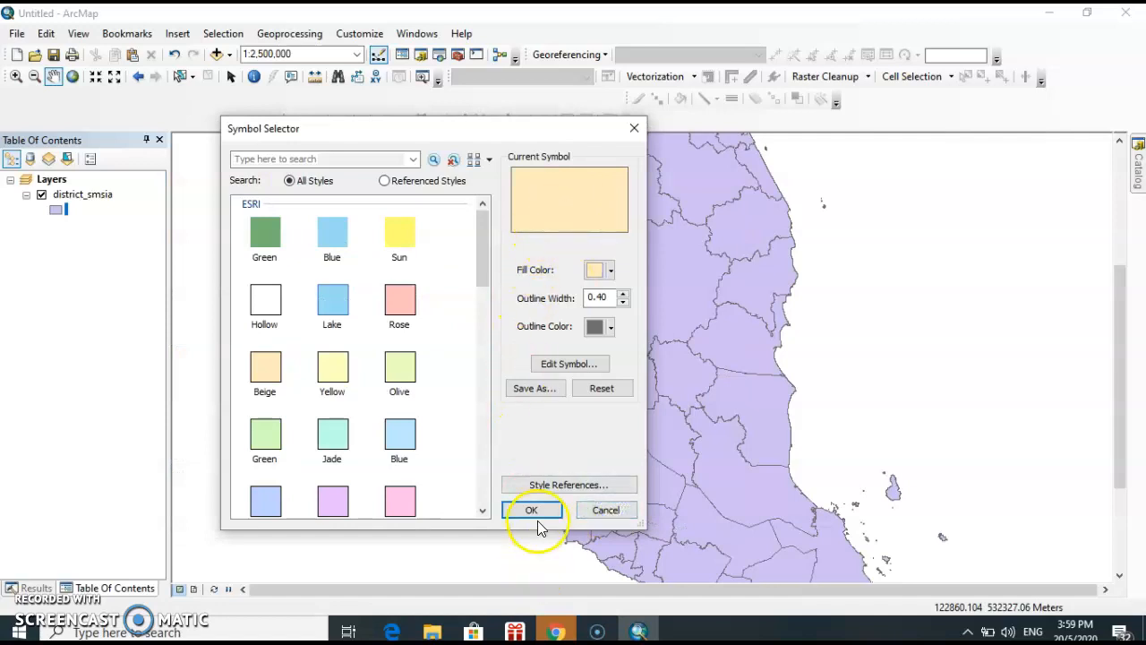
pyautogui.click(533, 512)
pyautogui.moveTo(704, 360); pyautogui.dragTo(707, 394)
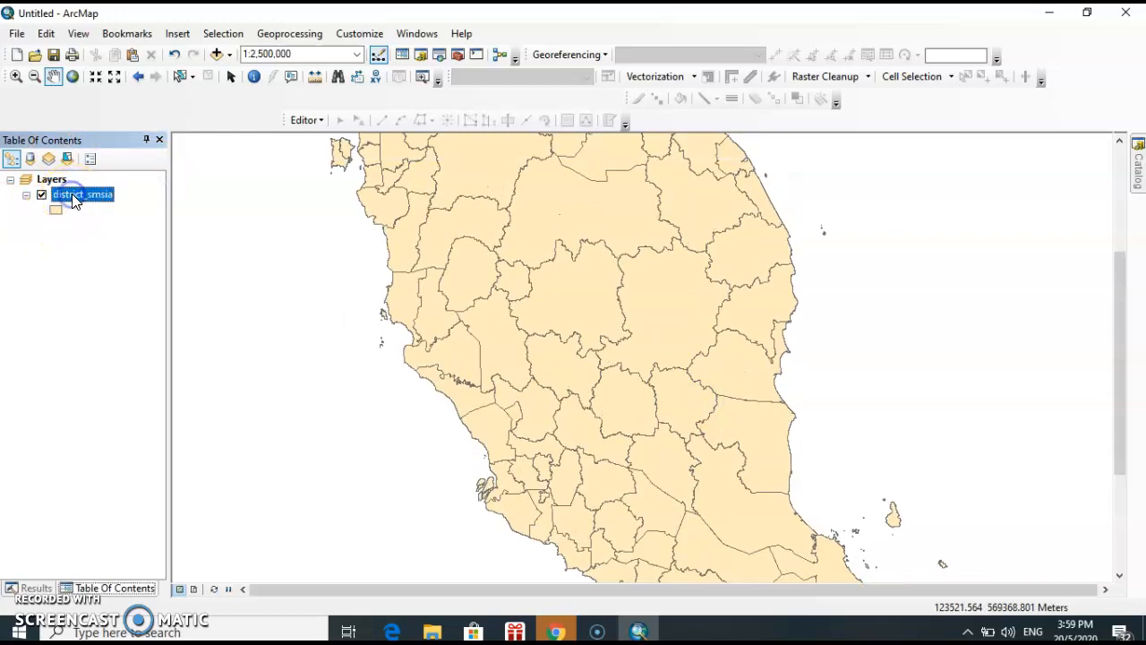
# Enable feature labels for the district_smsia layer with DISTRICT as the label field
pyautogui.press('Return')
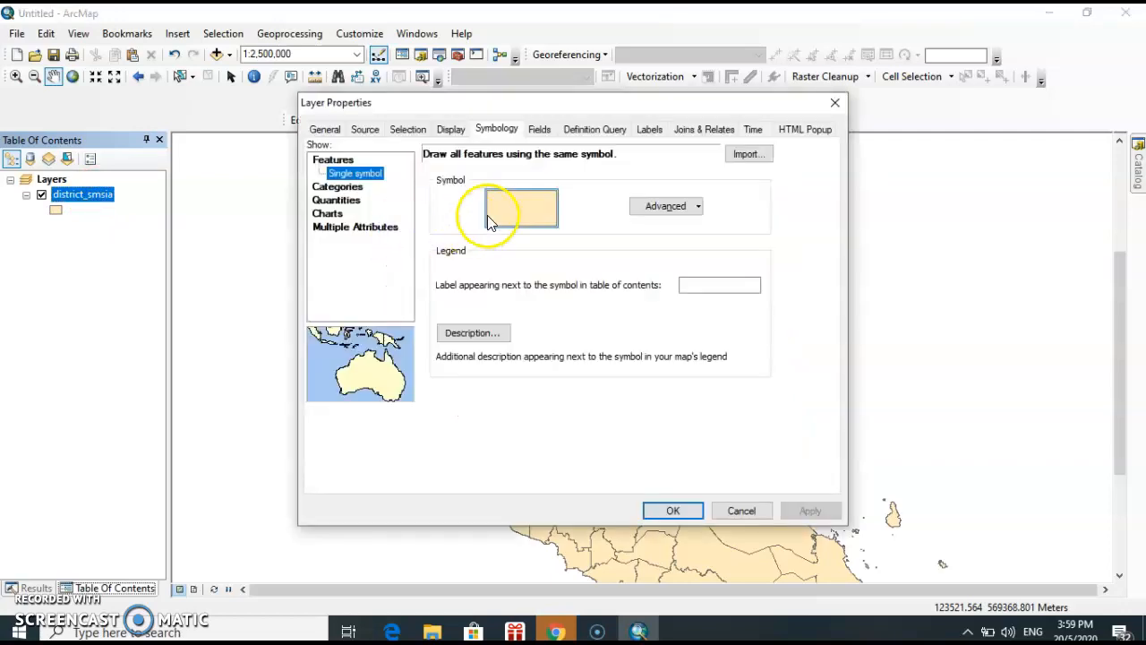
pyautogui.click(641, 134)
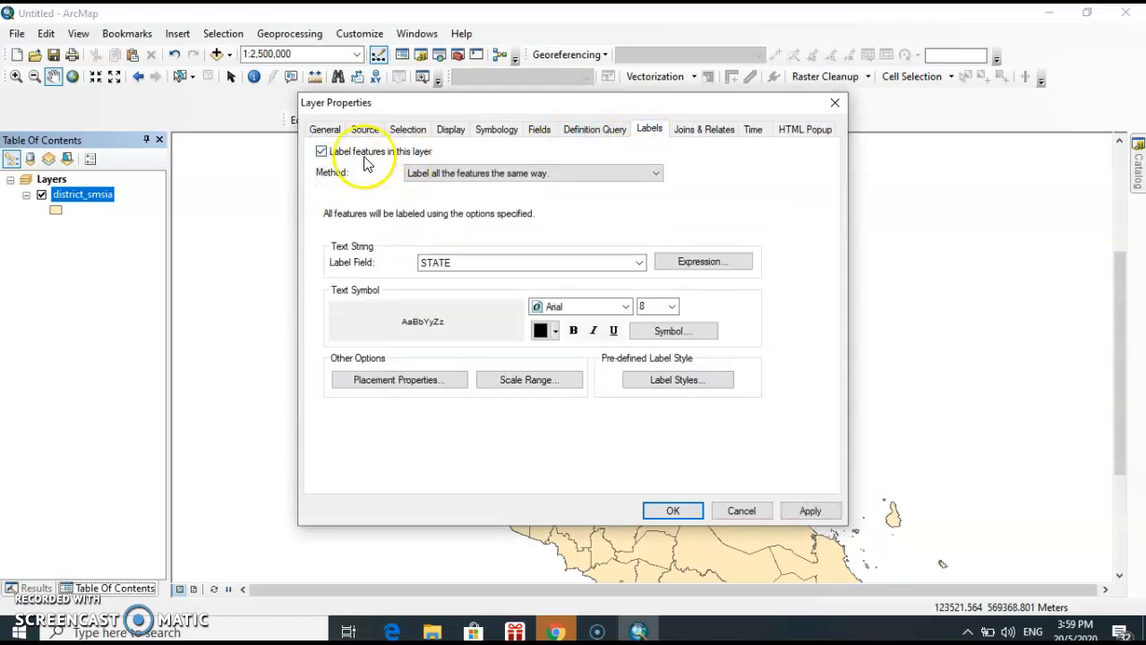
pyautogui.click(593, 265)
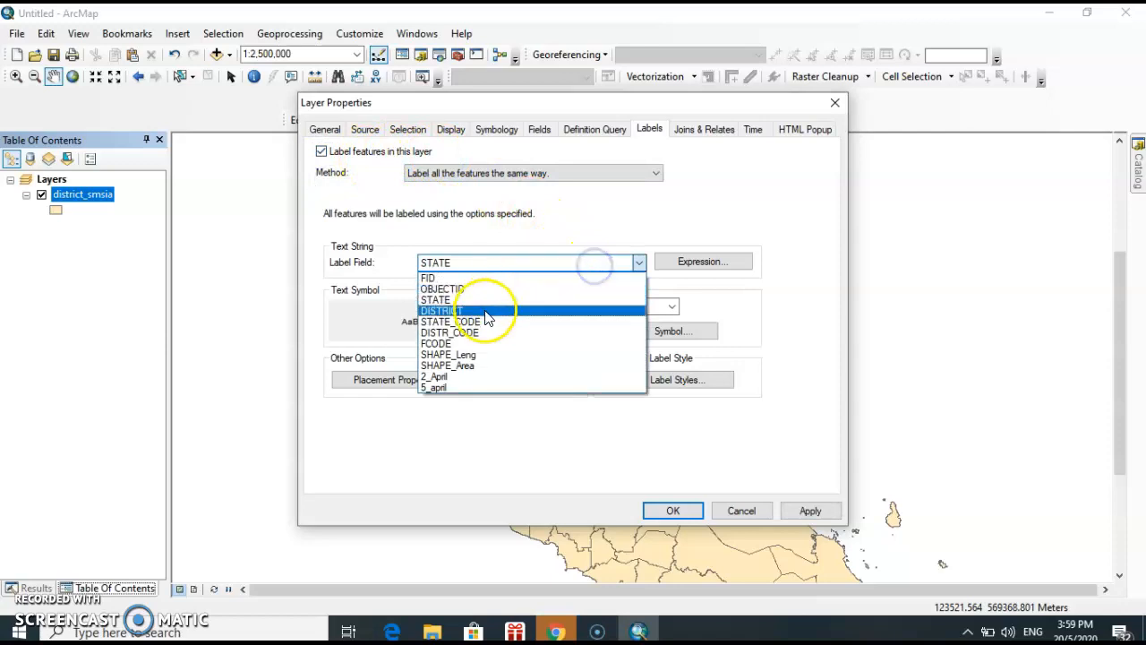
pyautogui.click(484, 311)
pyautogui.click(490, 261)
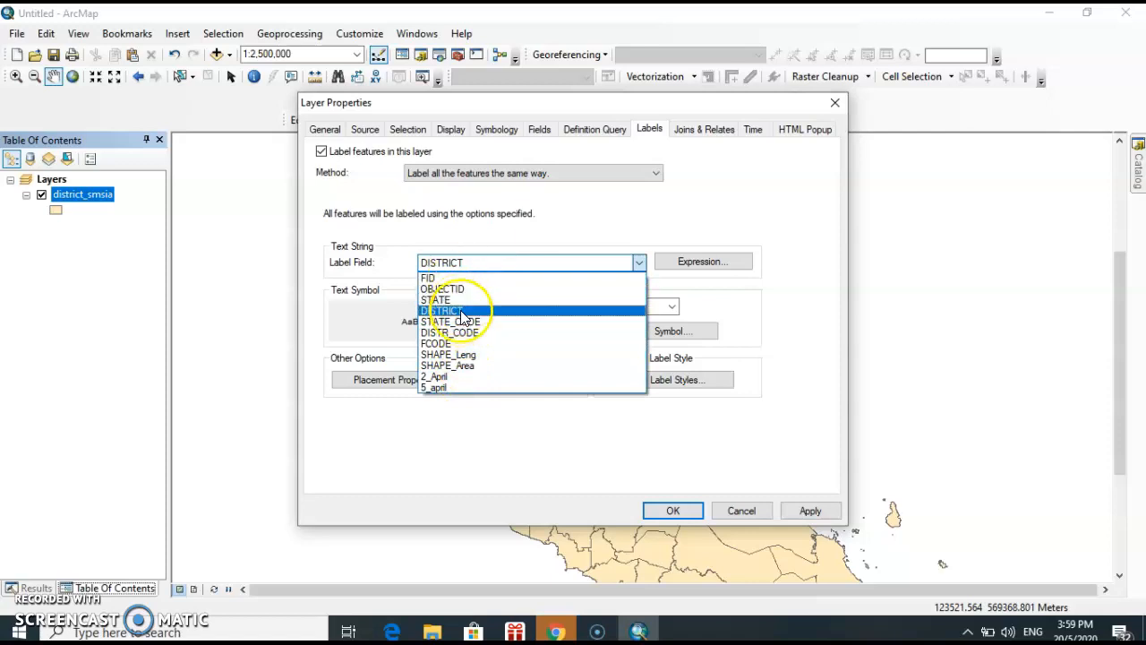
pyautogui.click(461, 310)
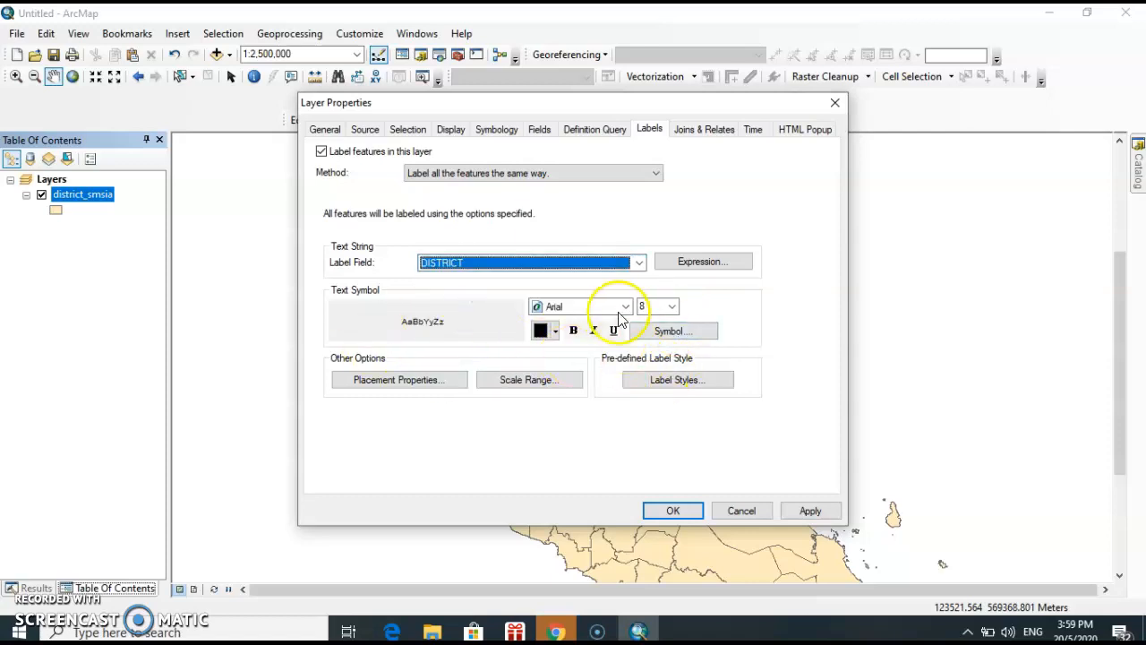
# Review the available font sizes and typefaces for the district labels, keeping Arial at size 8
pyautogui.click(672, 307)
pyautogui.click(672, 308)
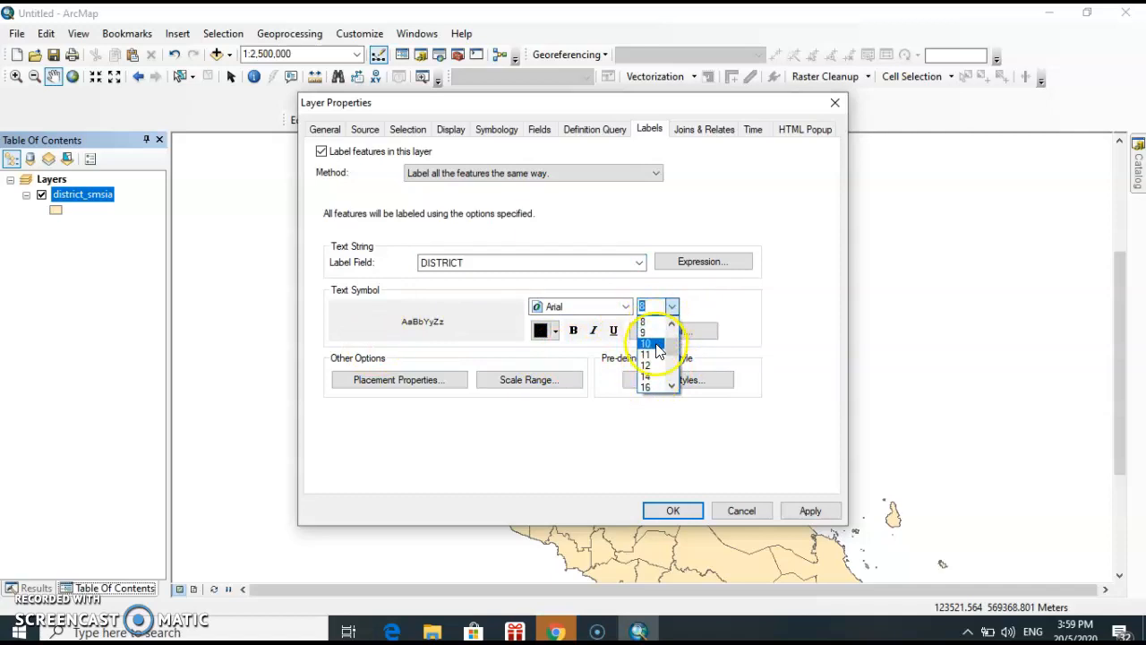
pyautogui.click(630, 307)
pyautogui.click(625, 306)
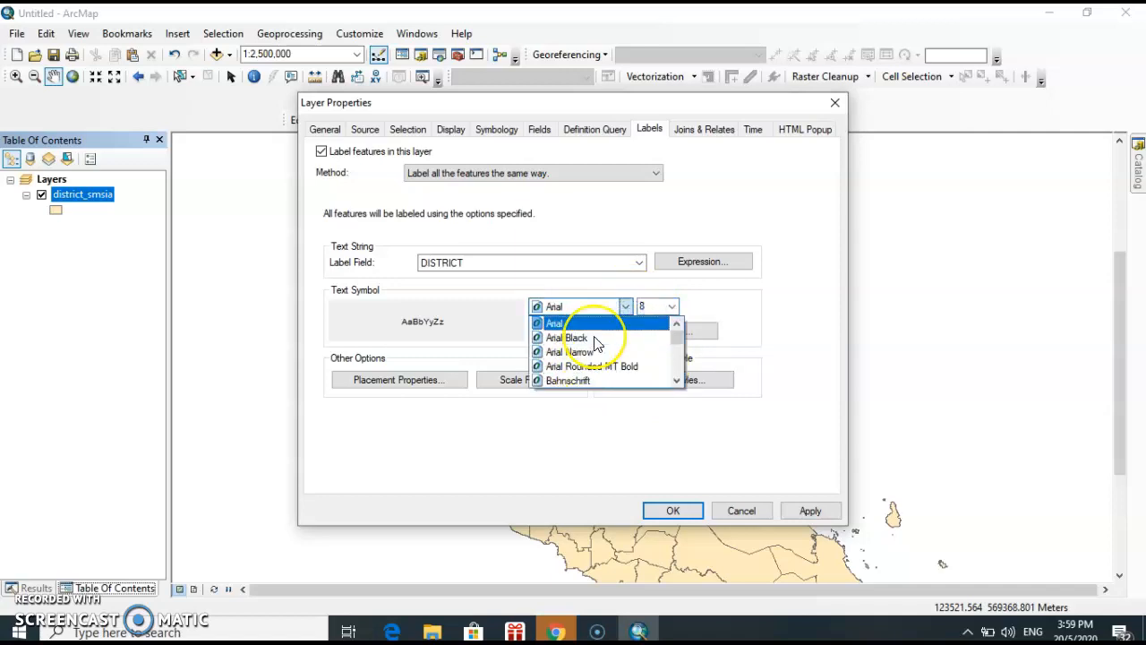
pyautogui.scroll(-4, 591, 363)
pyautogui.scroll(4, 605, 338)
pyautogui.scroll(1, 627, 325)
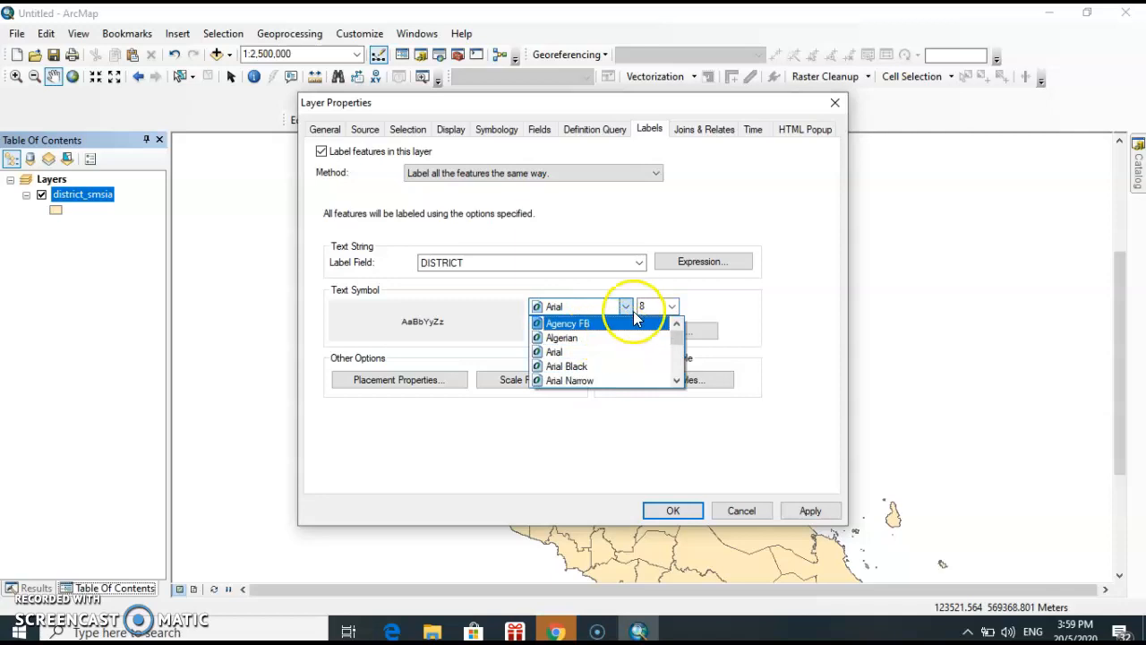
pyautogui.click(709, 309)
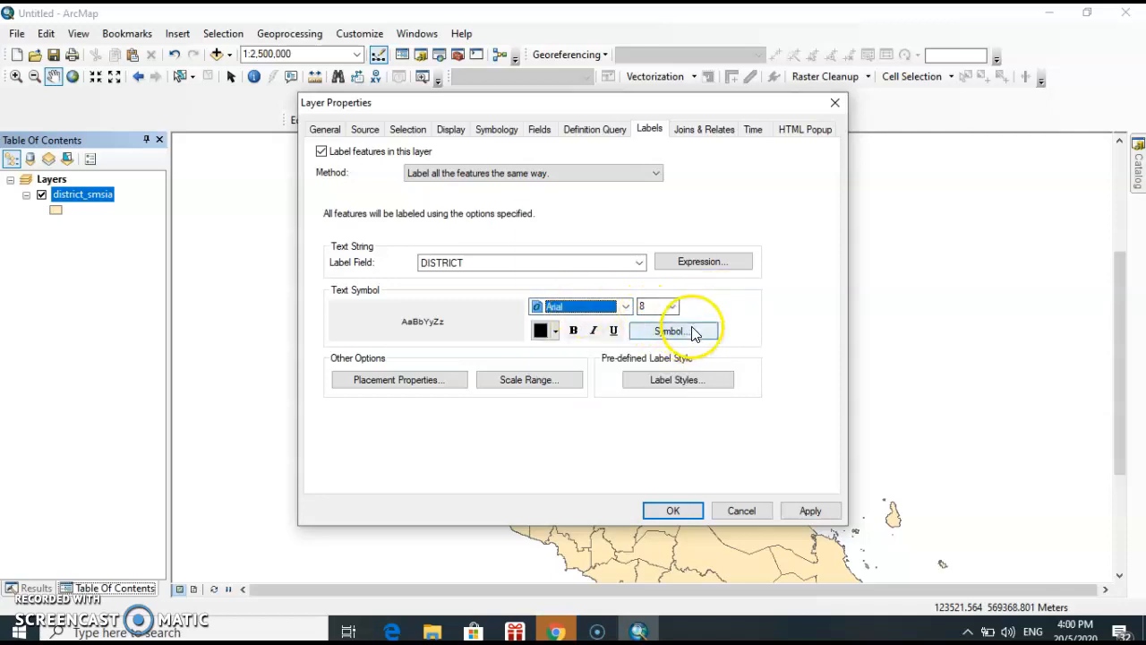
# Apply the label settings to the district_smsia layer and inspect the district names across the map at different scales
pyautogui.click(810, 509)
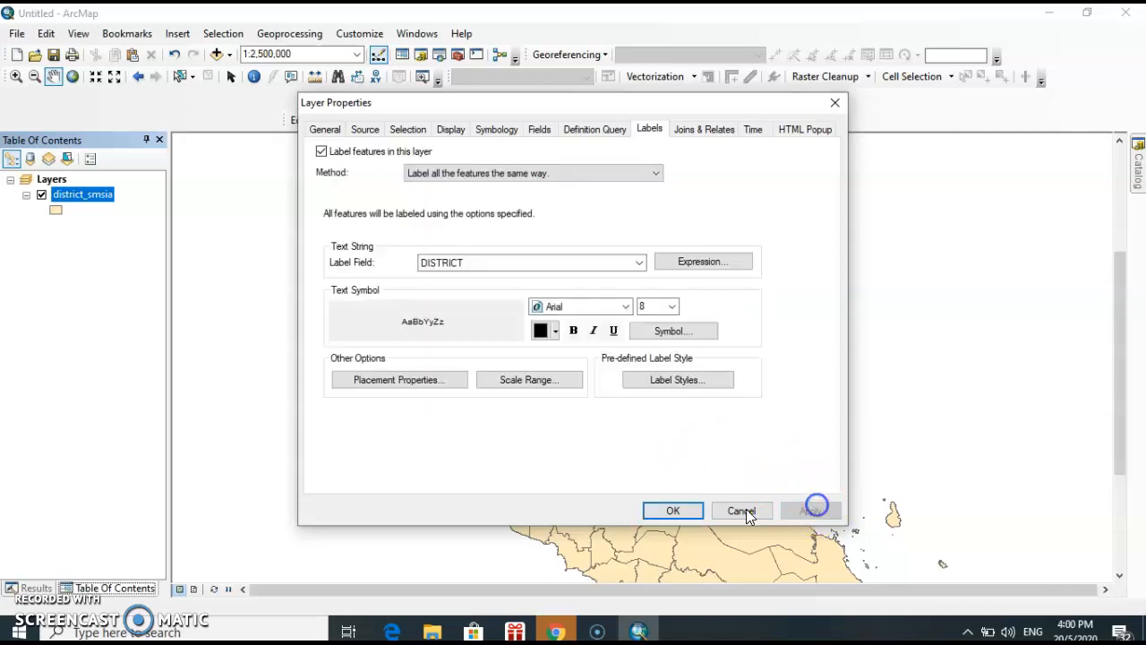
pyautogui.click(674, 511)
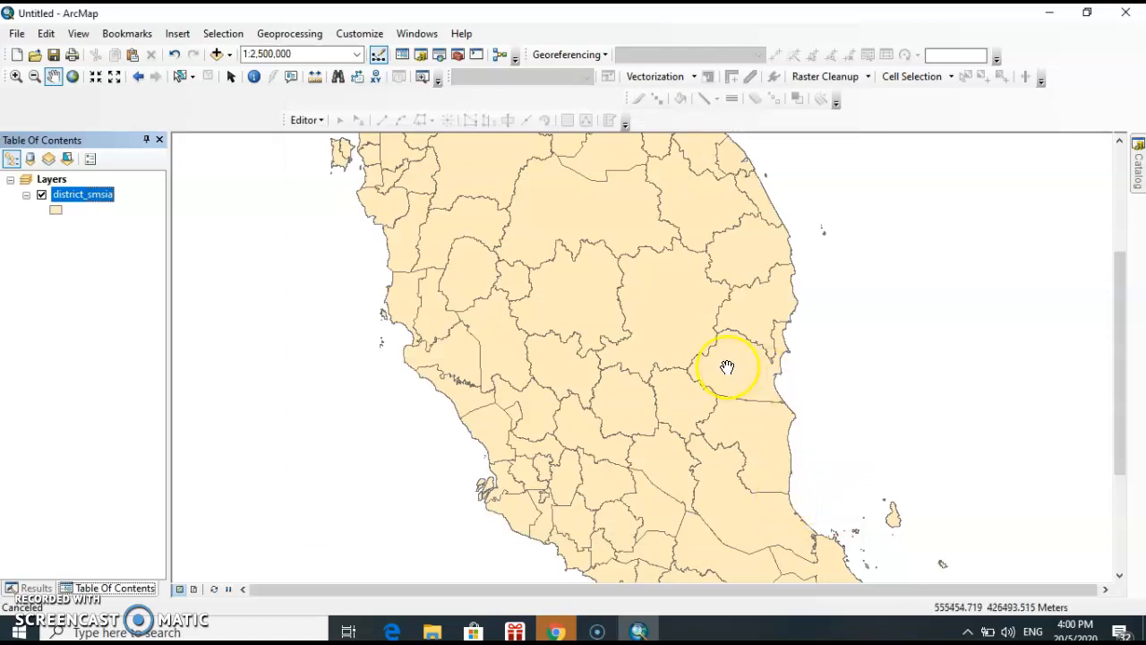
pyautogui.scroll(-3, 727, 367)
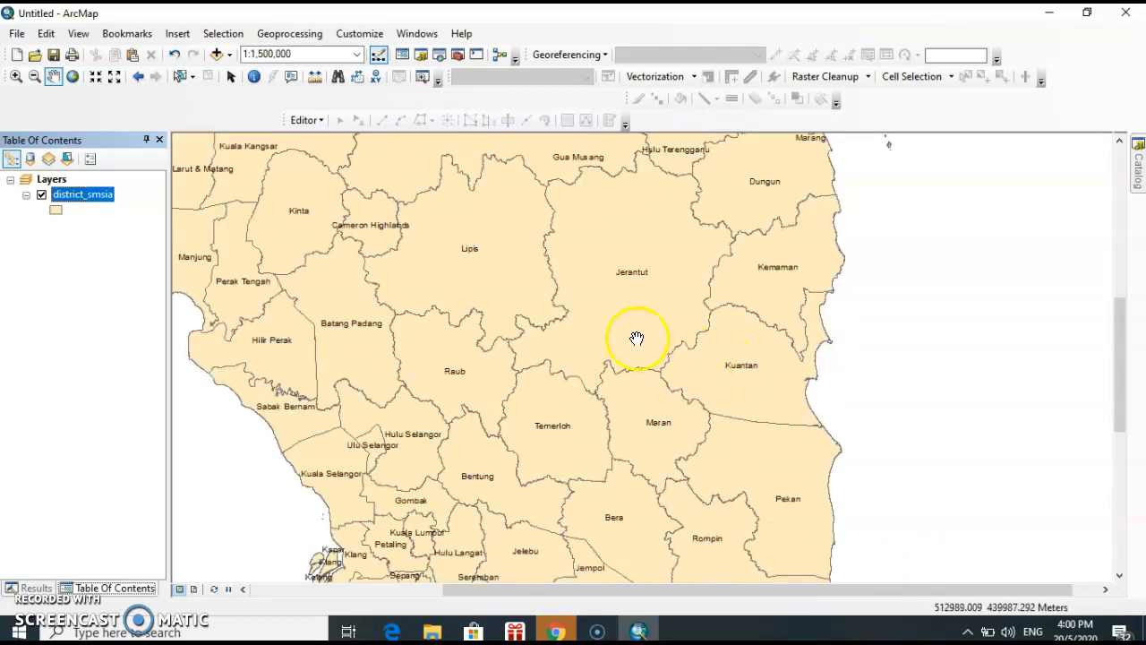
pyautogui.moveTo(637, 338); pyautogui.dragTo(760, 381)
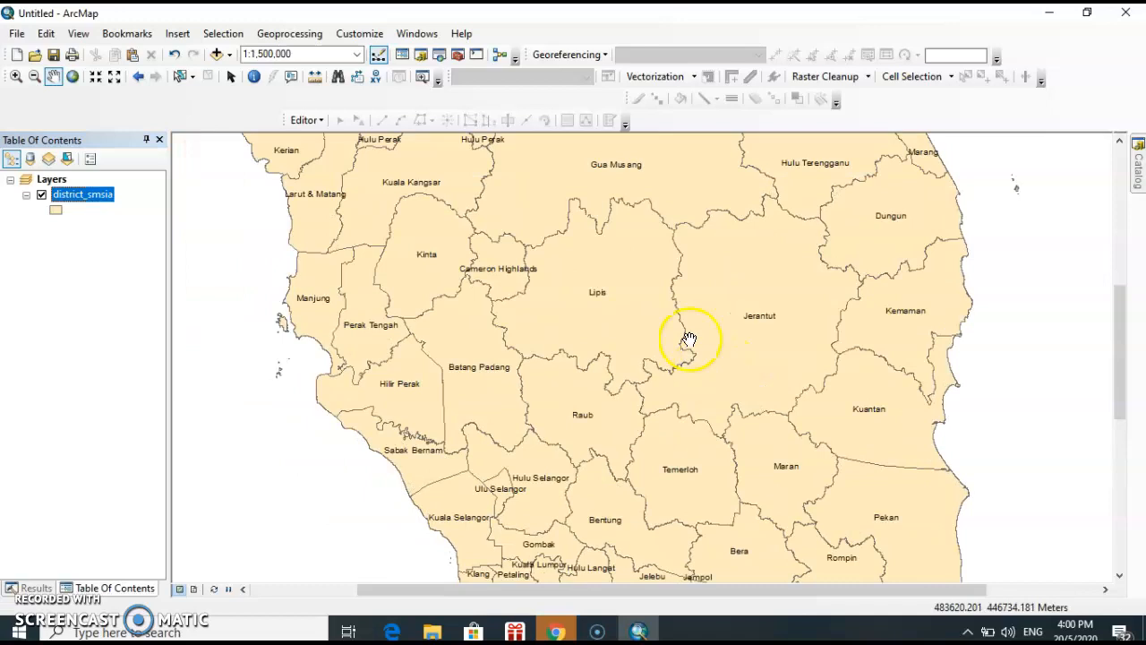
pyautogui.moveTo(689, 339); pyautogui.dragTo(690, 406)
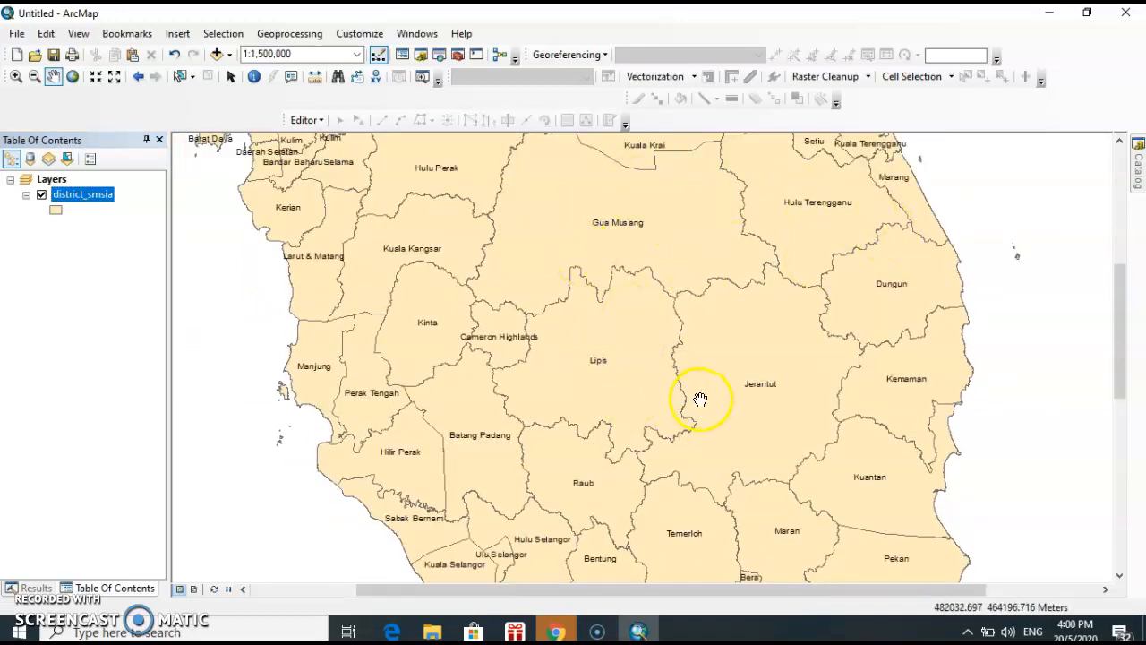
pyautogui.scroll(-2, 700, 399)
pyautogui.moveTo(780, 410); pyautogui.dragTo(796, 388)
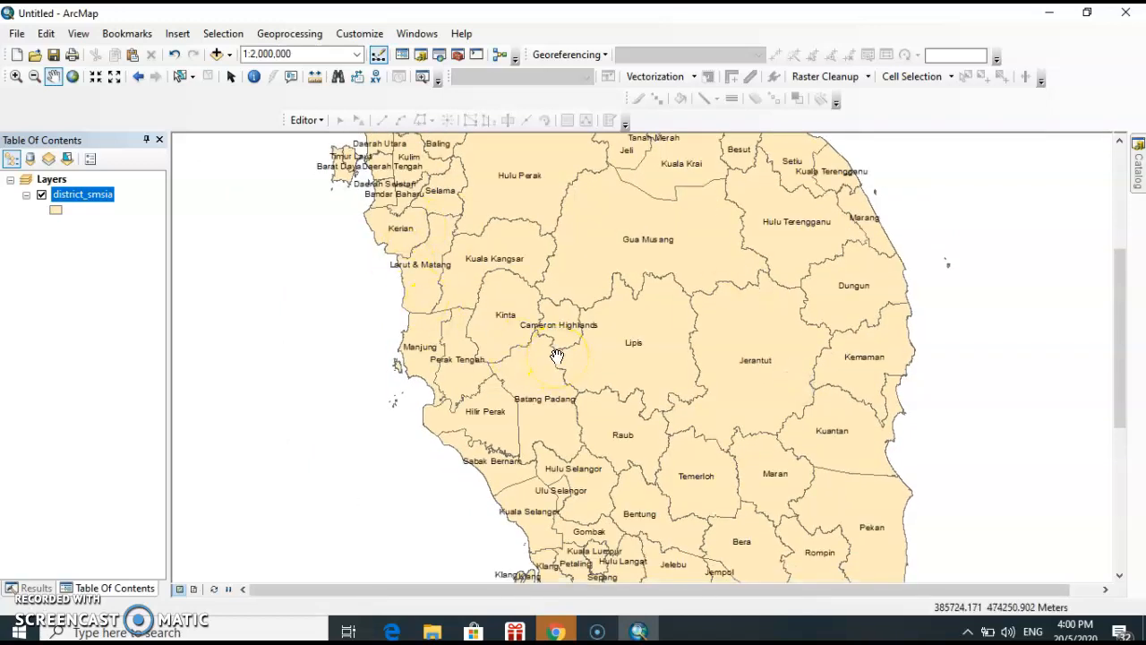
# Examine the 2_April and 5_april fields in the district_smsia attribute table, and close the table
pyautogui.rightClick(89, 200)
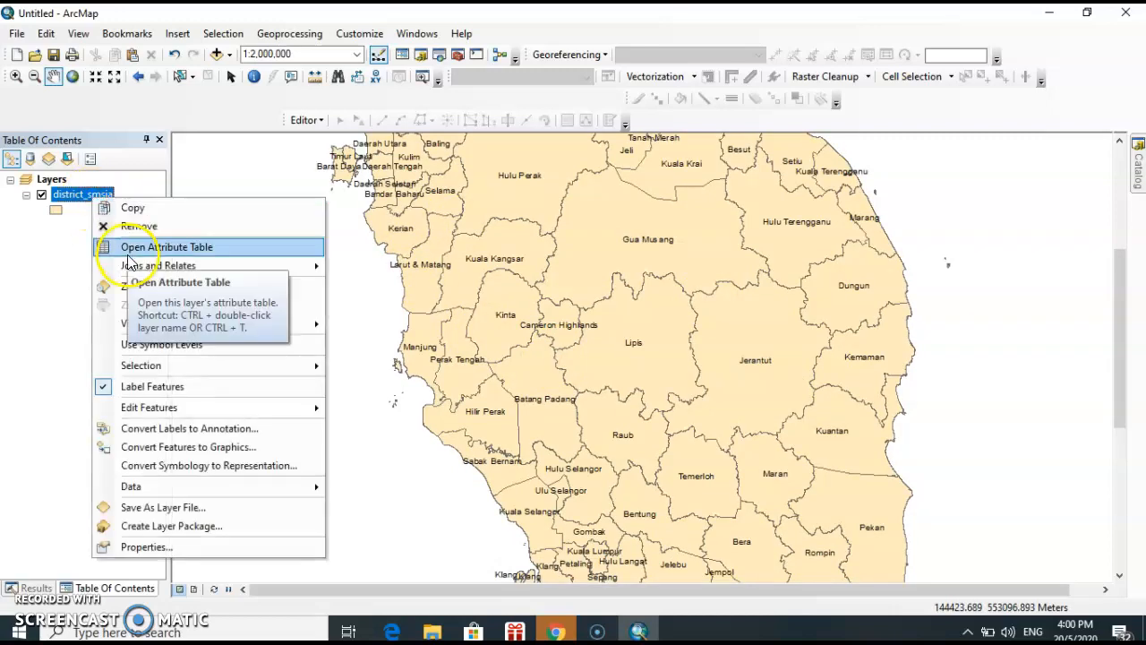
pyautogui.click(128, 252)
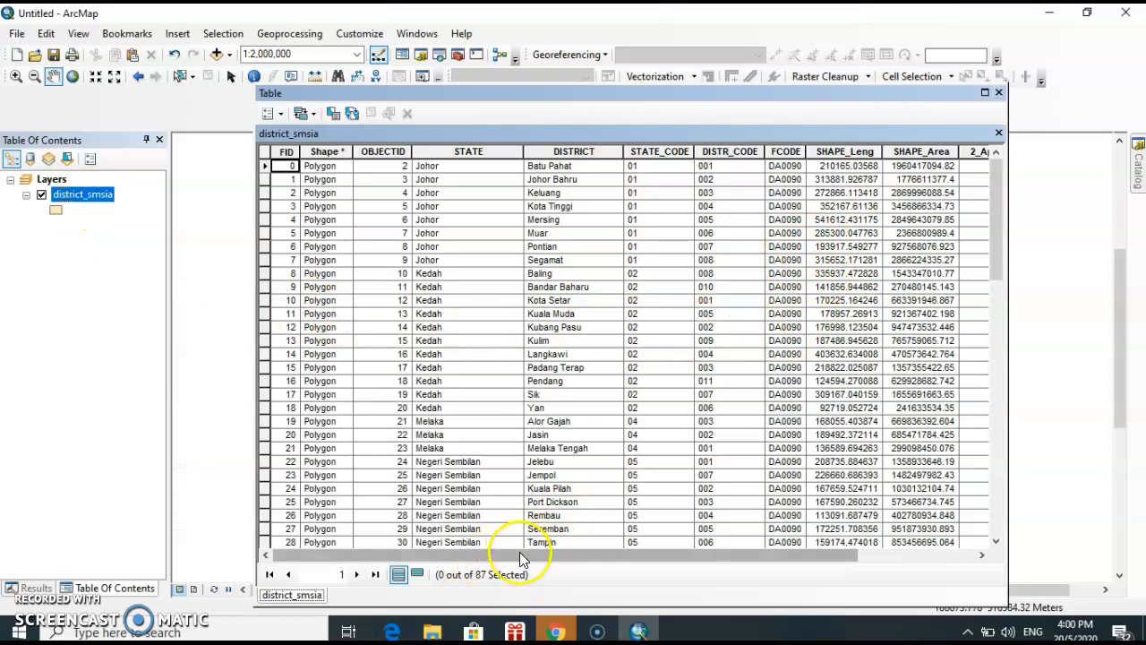
pyautogui.moveTo(521, 554); pyautogui.dragTo(715, 555)
pyautogui.moveTo(601, 557); pyautogui.dragTo(842, 553)
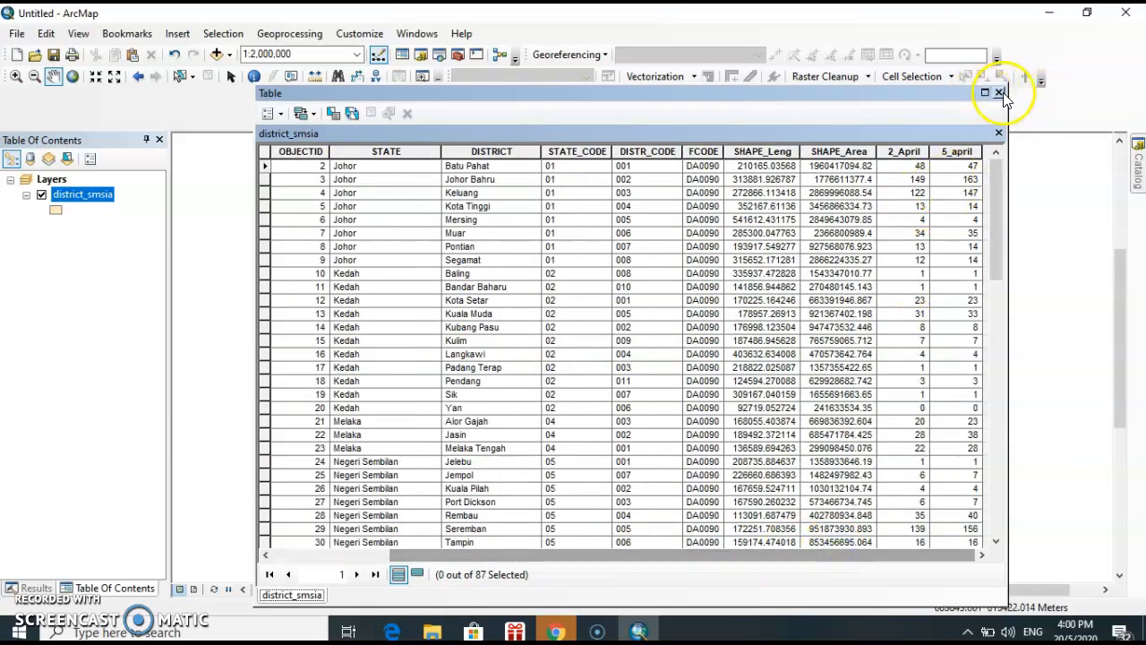
pyautogui.click(999, 93)
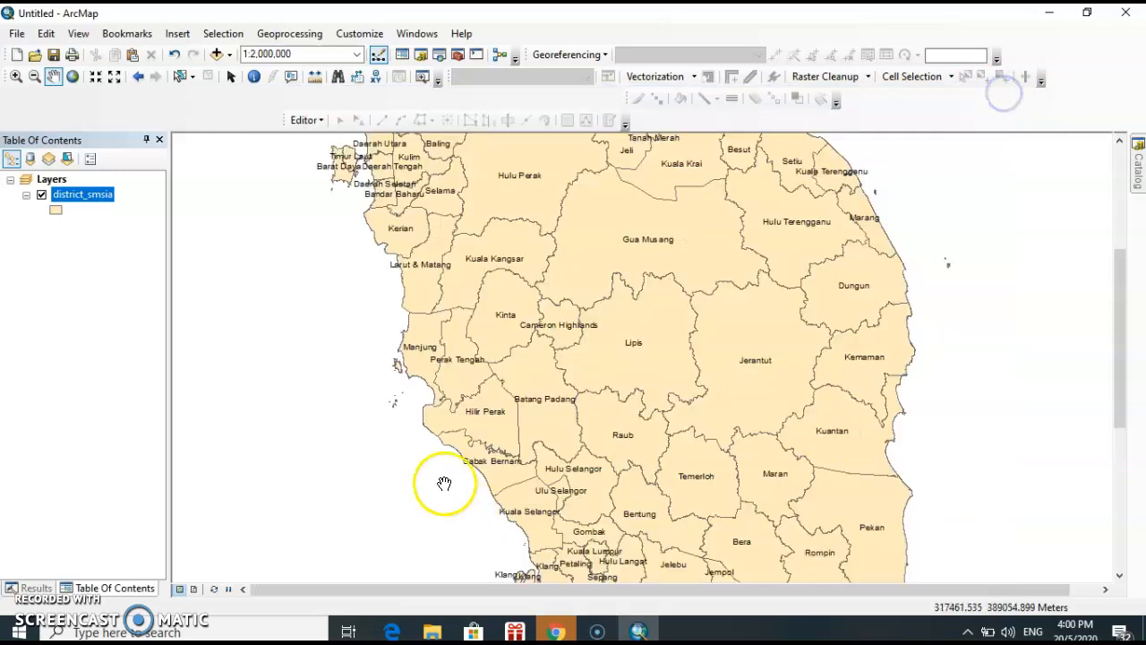
# Open the workbook "state disctrict cases 3" from the covid 19 folder in Excel
pyautogui.click(431, 632)
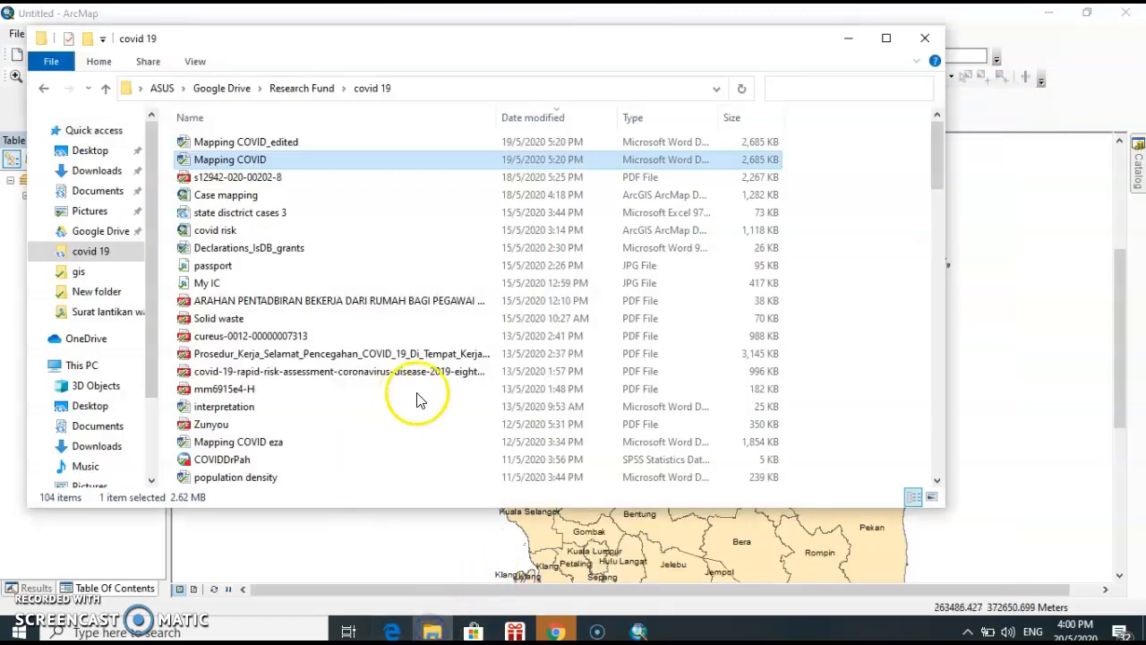
pyautogui.click(230, 215)
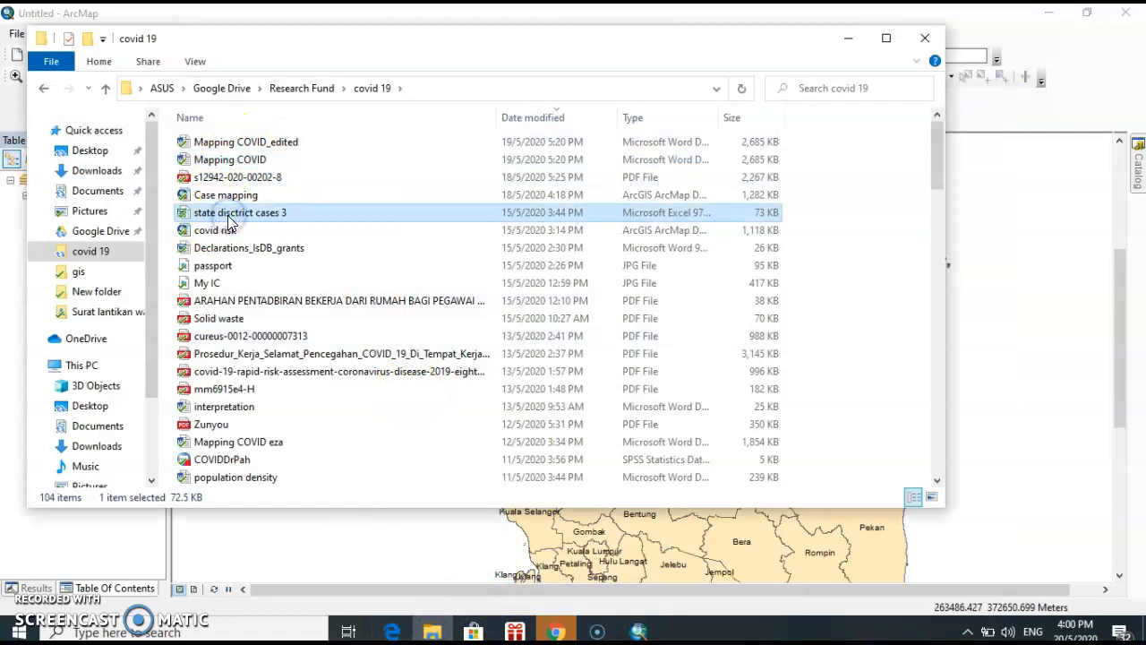
pyautogui.doubleClick(228, 216)
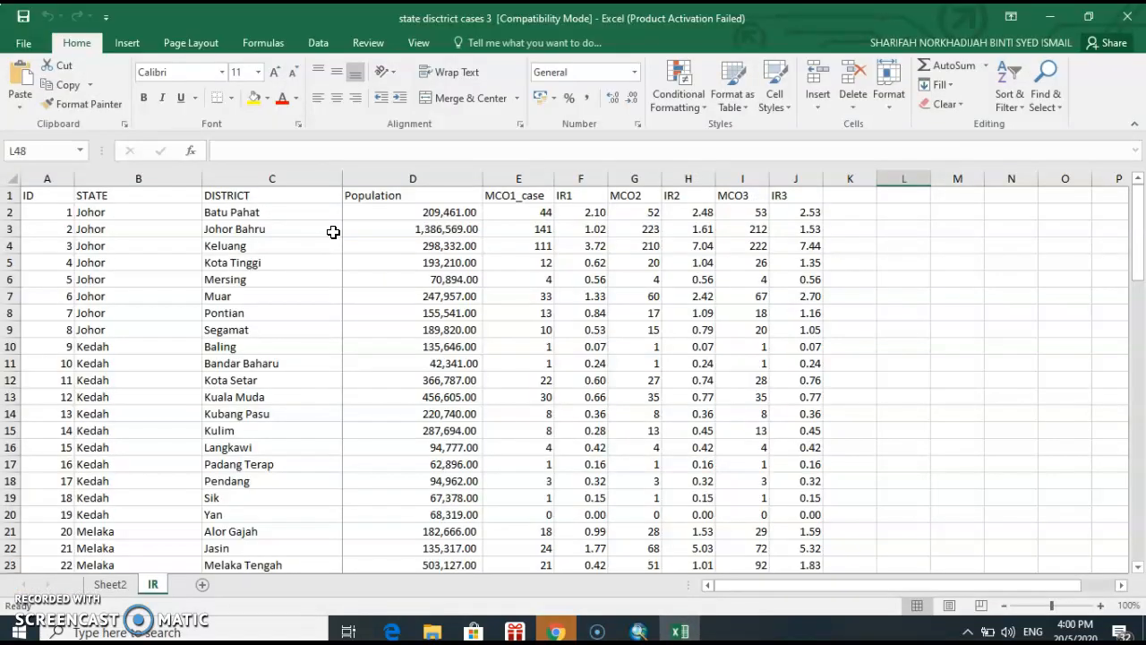
pyautogui.click(731, 484)
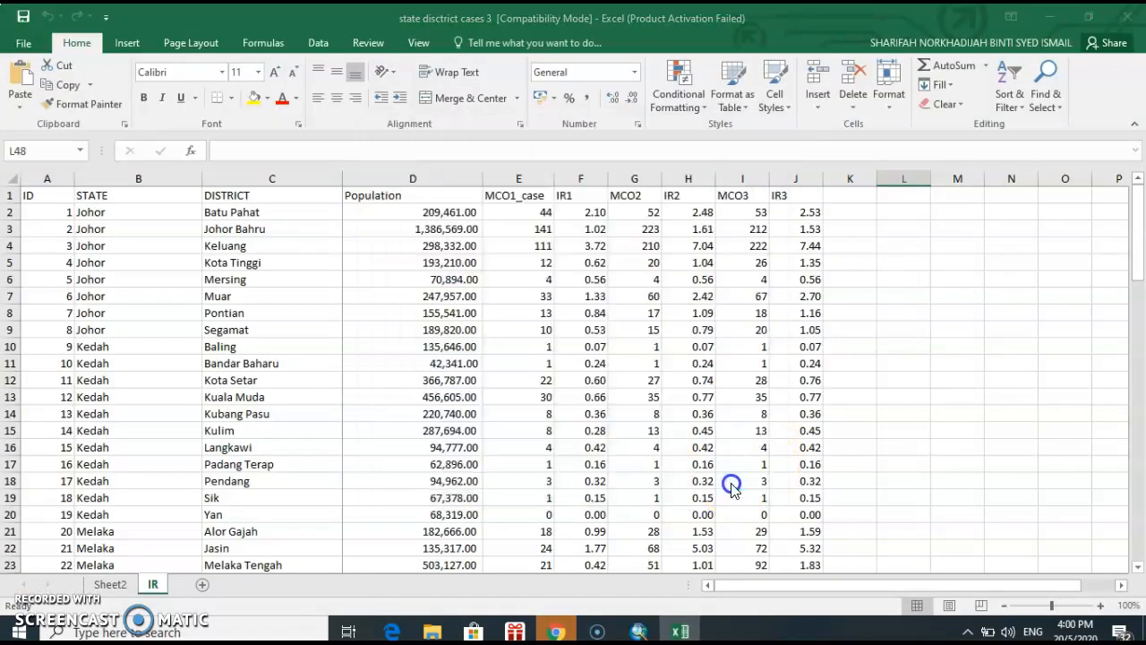
# Examine the dated case columns from 28 Mar onwards and the district rows on Sheet2
pyautogui.click(110, 586)
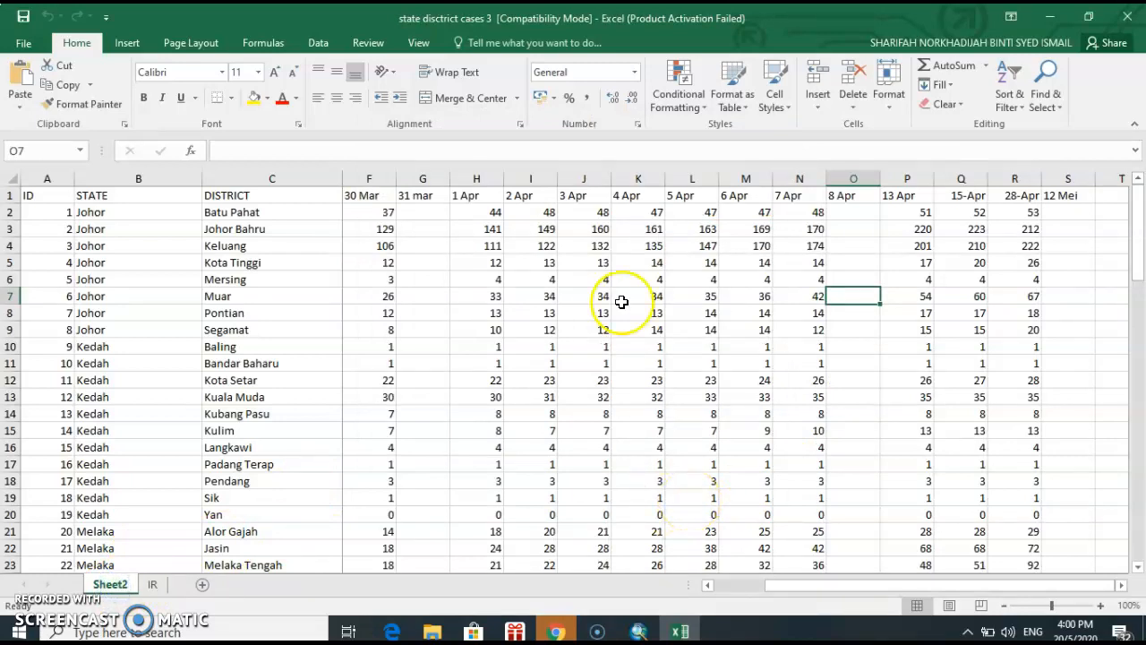
pyautogui.moveTo(851, 591); pyautogui.dragTo(743, 585)
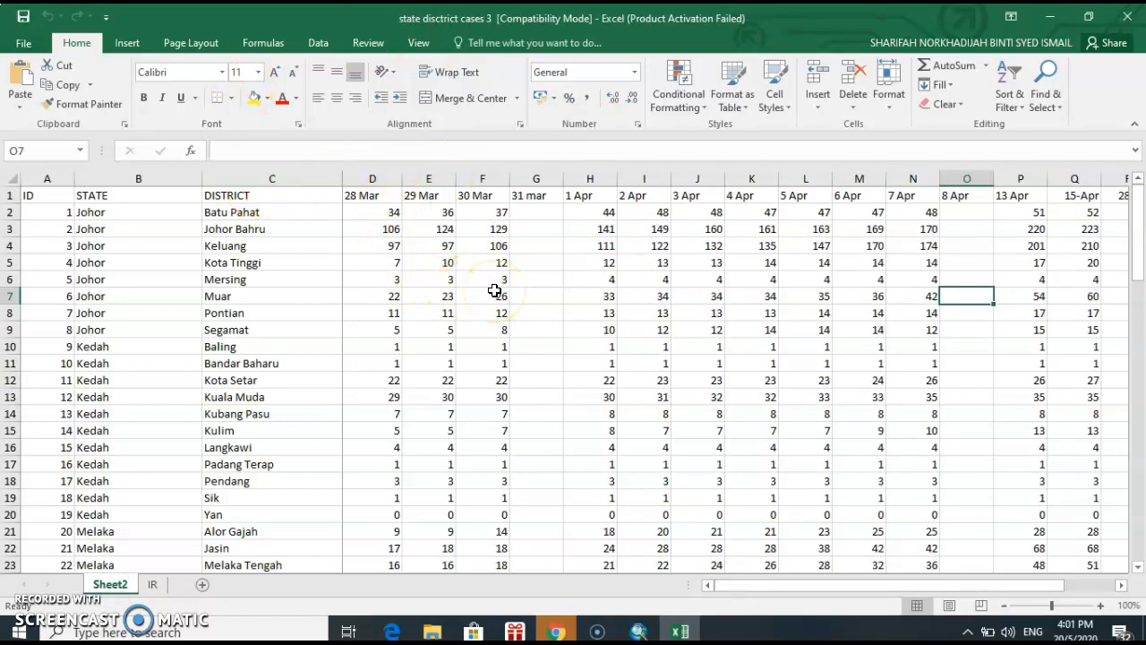
pyautogui.moveTo(375, 178); pyautogui.dragTo(1099, 194)
pyautogui.moveTo(12, 213); pyautogui.dragTo(18, 452)
pyautogui.click(499, 394)
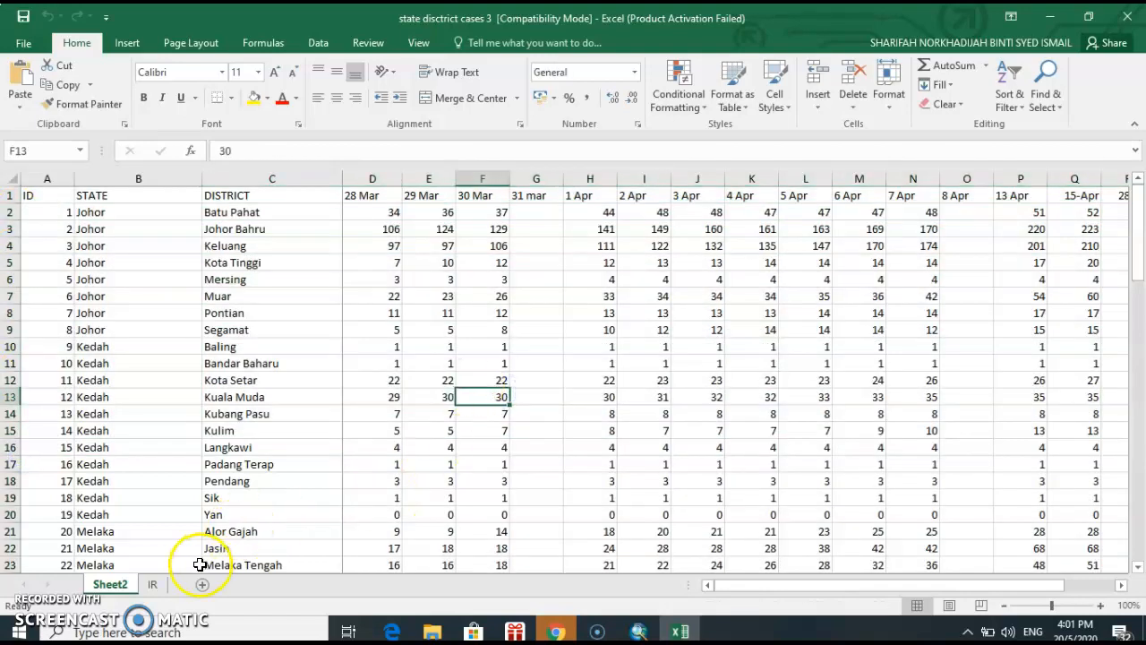
# On the IR sheet, highlight the Population column and the MCO1_case, MCO2 and MCO3 case columns to review them
pyautogui.click(152, 584)
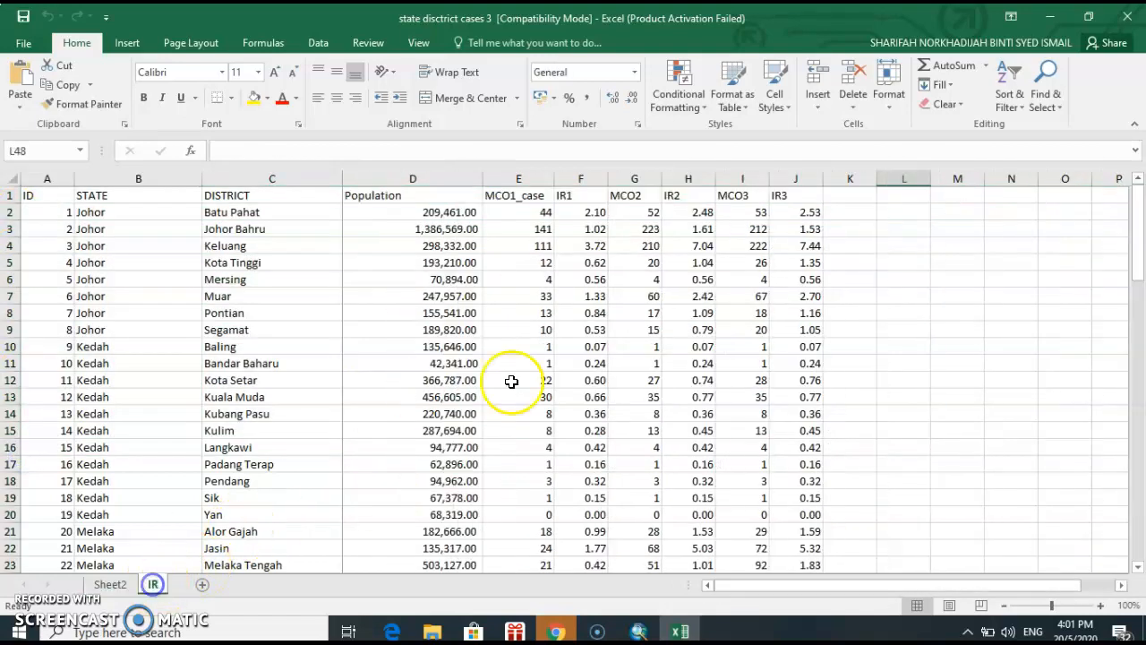
pyautogui.click(443, 177)
pyautogui.moveTo(448, 175); pyautogui.dragTo(525, 180)
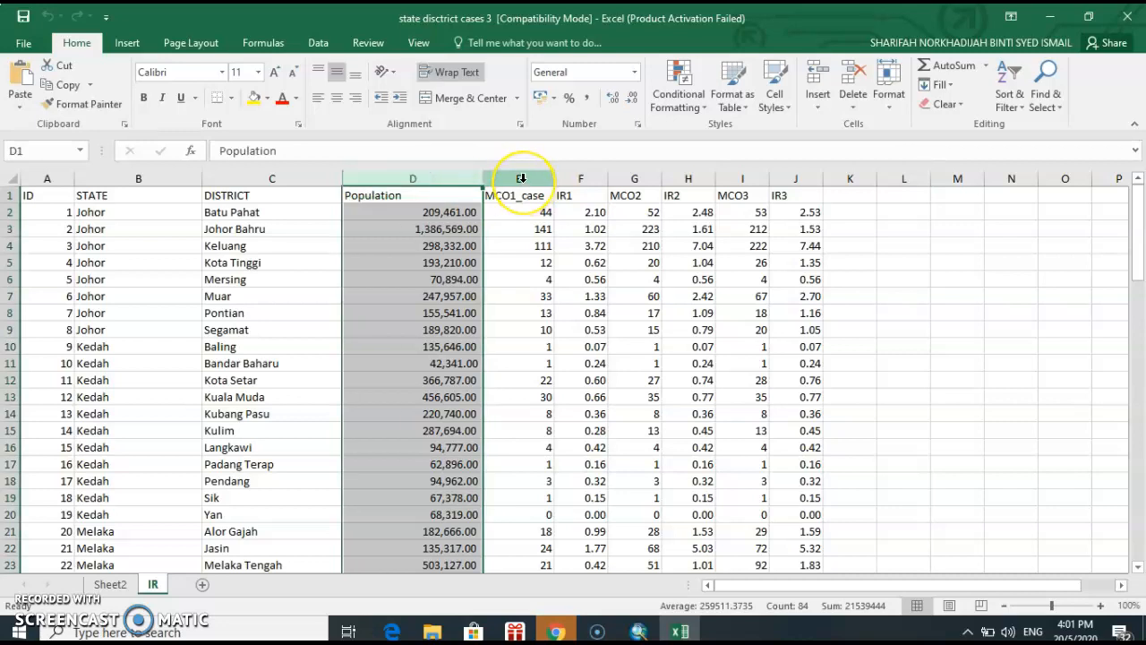
pyautogui.click(522, 178)
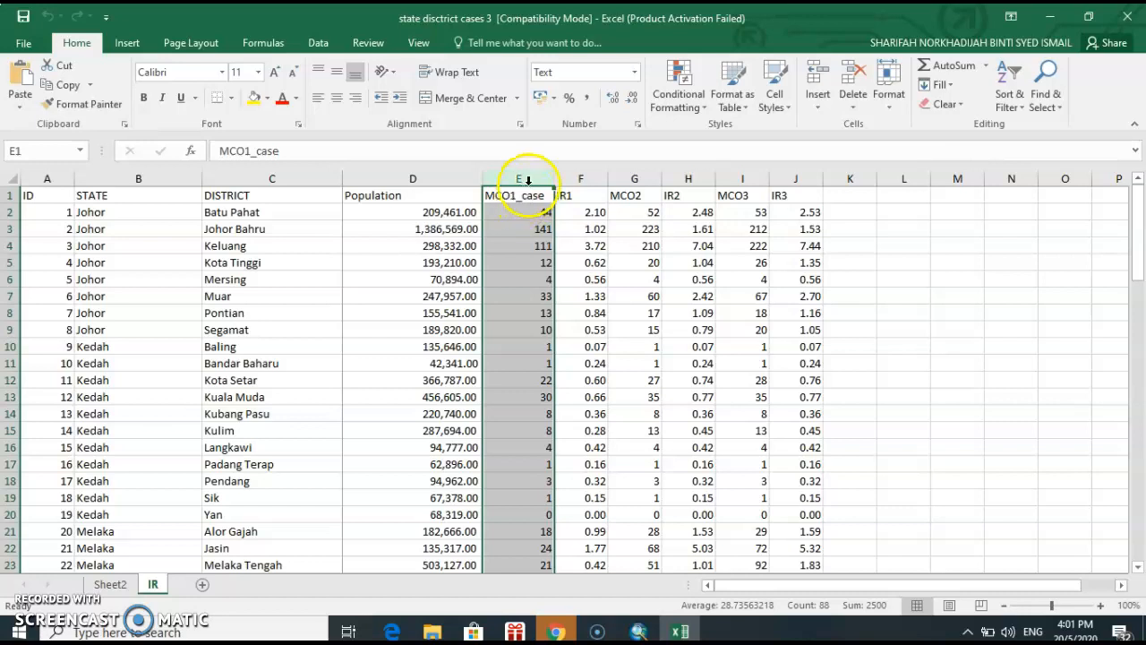
pyautogui.click(634, 178)
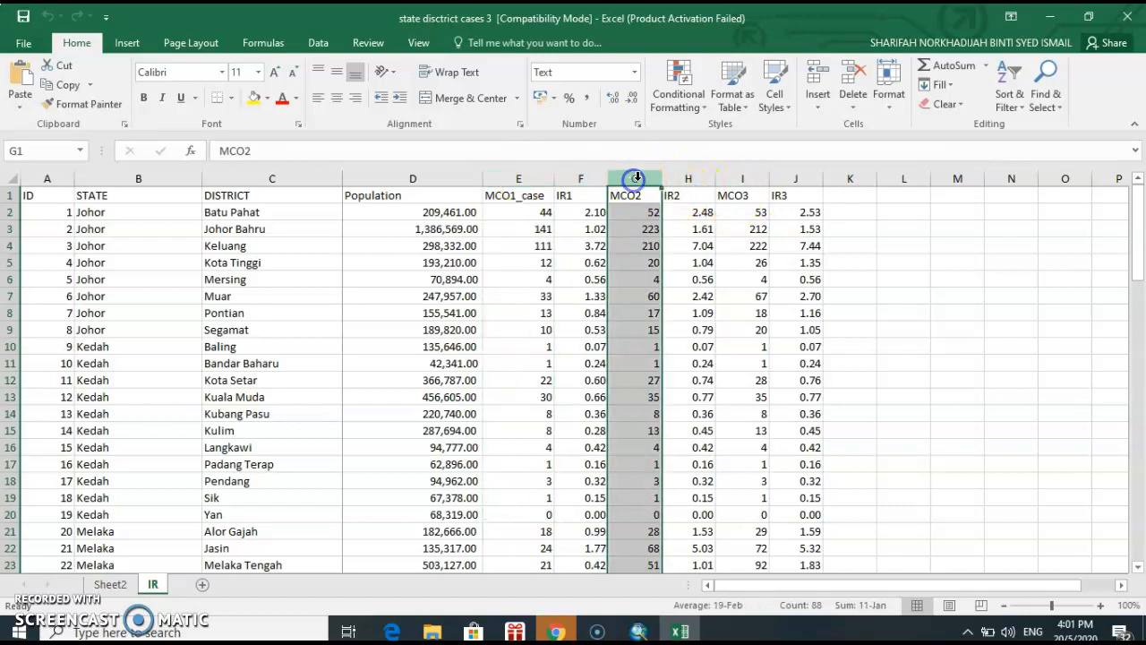
pyautogui.click(522, 178)
pyautogui.click(635, 178)
pyautogui.click(734, 178)
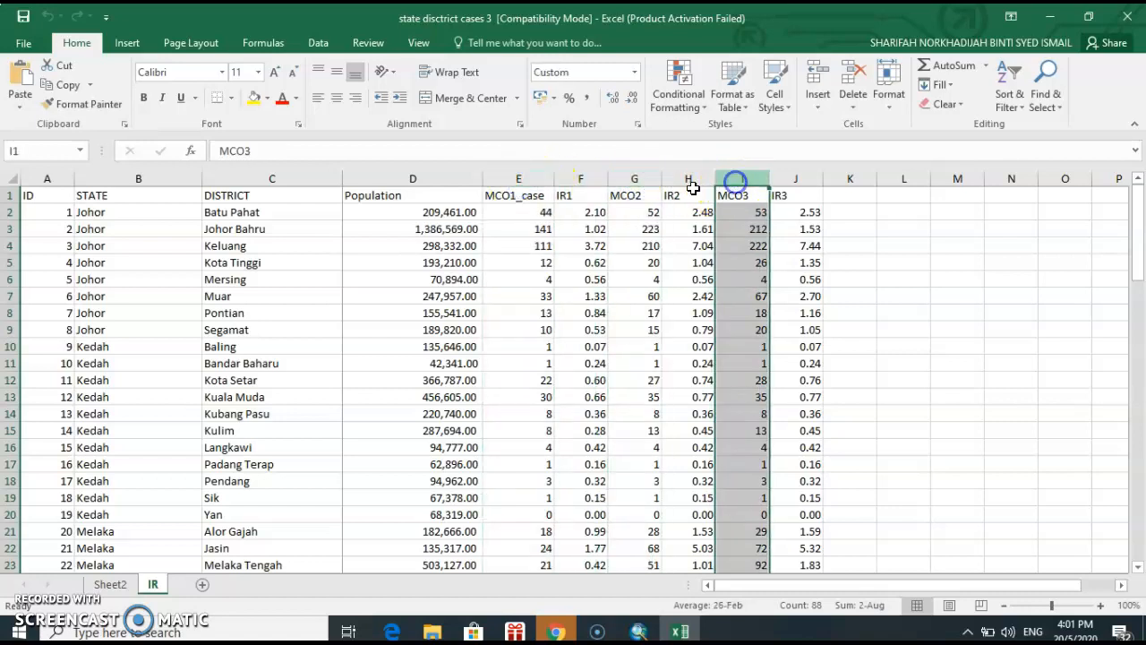
pyautogui.click(523, 177)
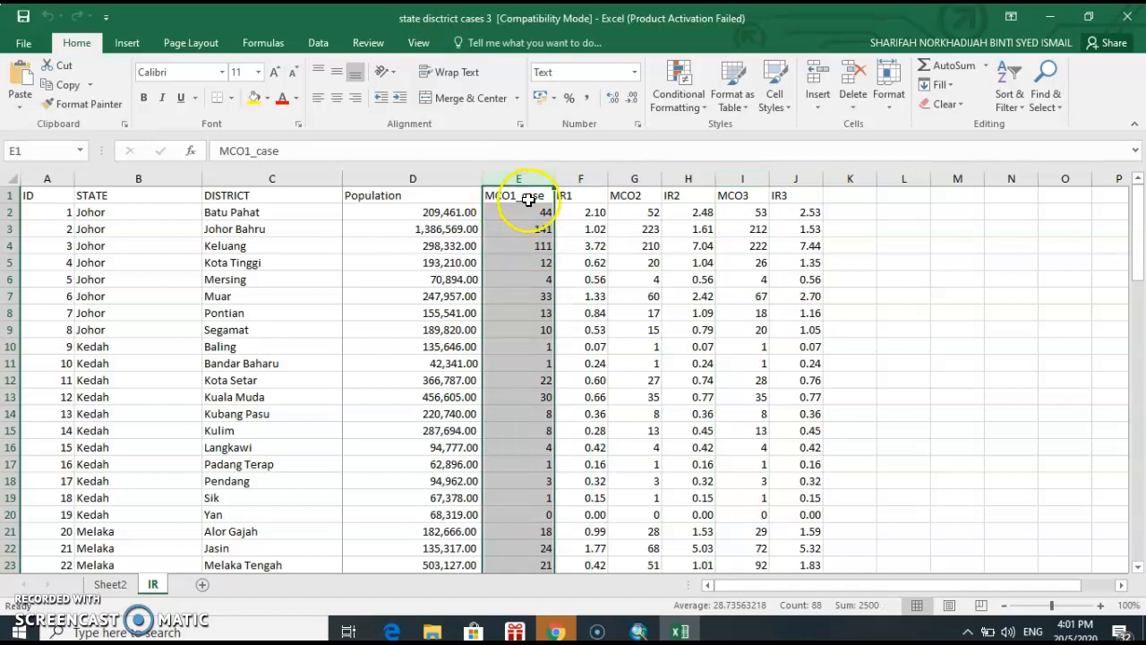
# Examine the IR1, IR2 and IR3 incidence rate columns on the IR sheet, including the formula behind the IR1 values
pyautogui.click(574, 178)
pyautogui.moveTo(582, 212); pyautogui.dragTo(590, 498)
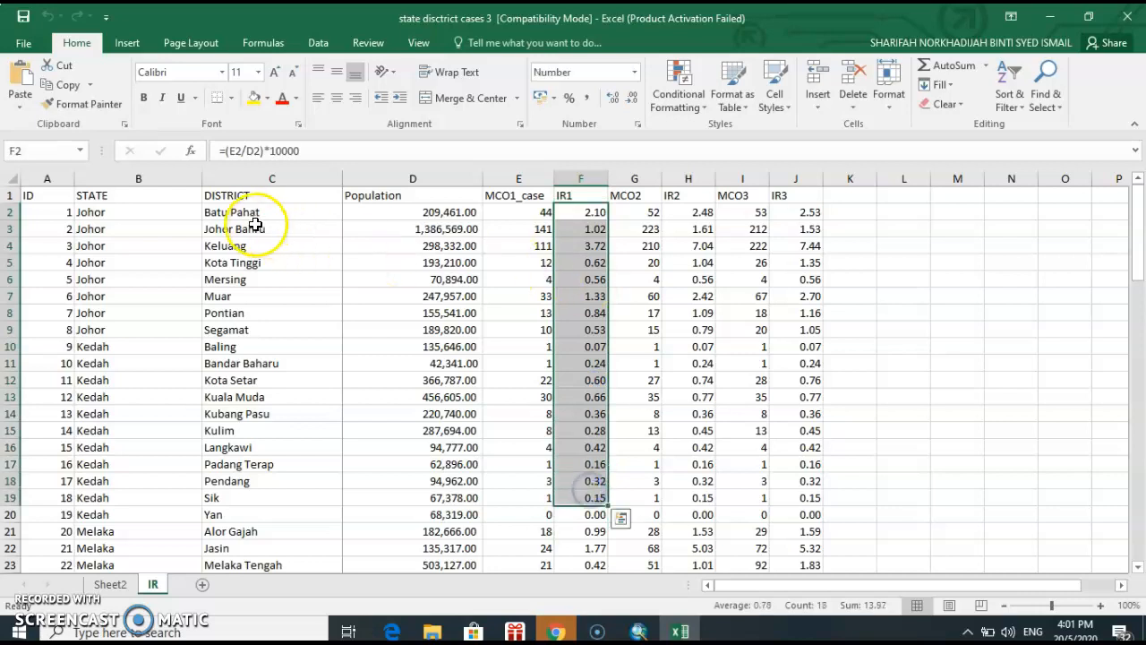
pyautogui.click(648, 179)
pyautogui.click(687, 179)
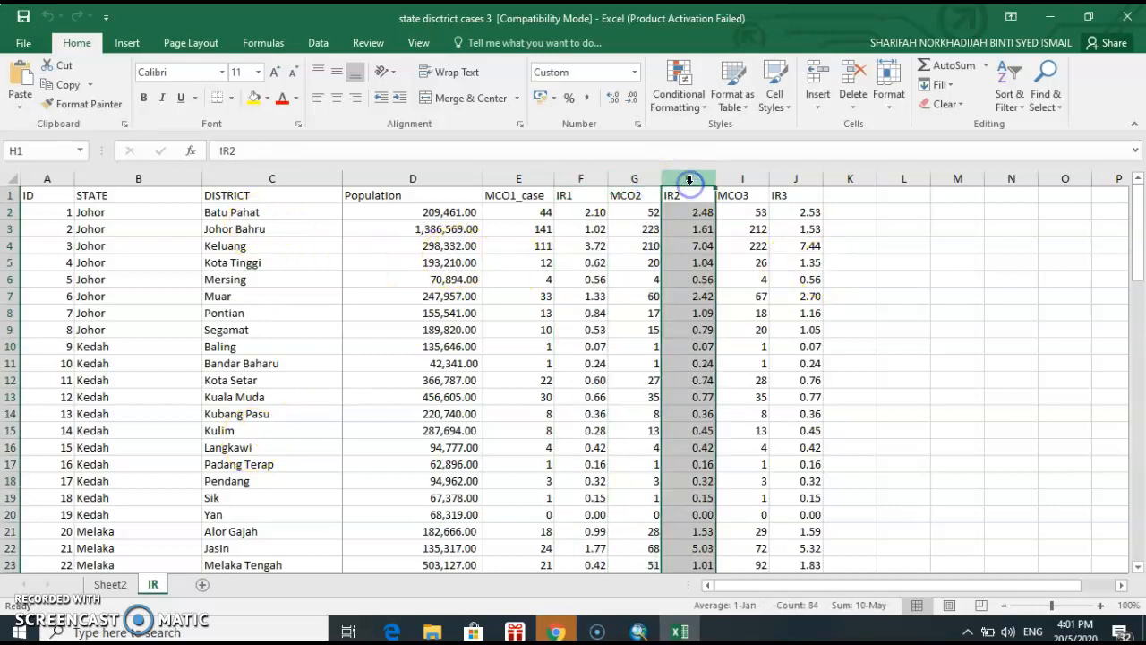
pyautogui.click(785, 179)
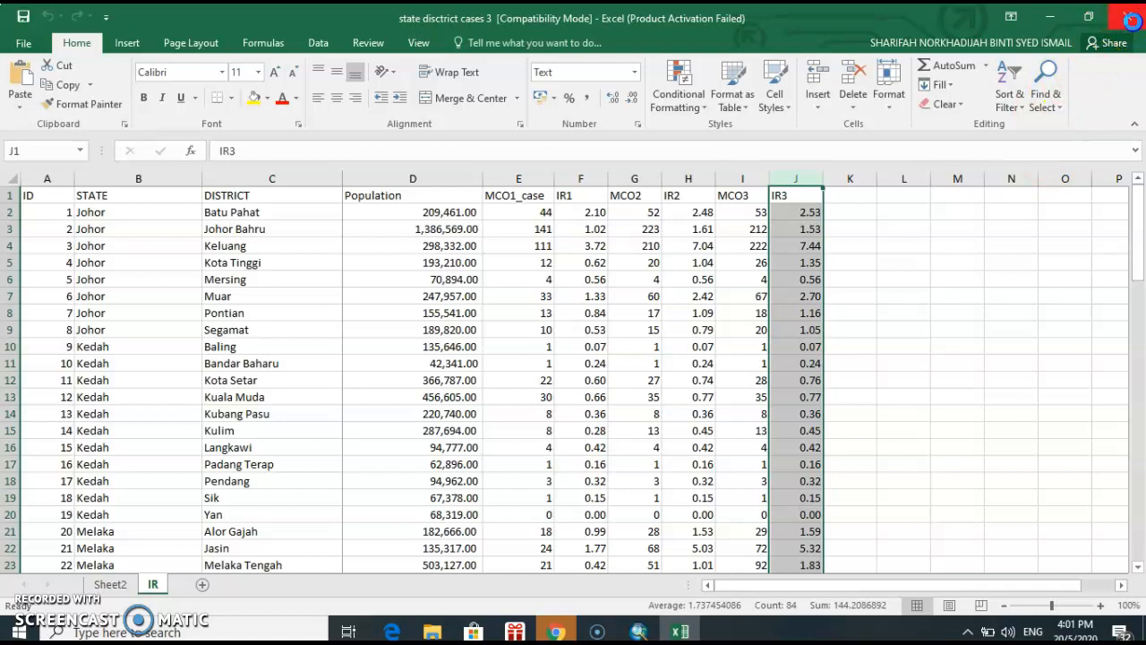
# Close the case workbook and minimise the covid 19 folder window to return to the district map in ArcMap
pyautogui.click(1130, 19)
pyautogui.click(323, 158)
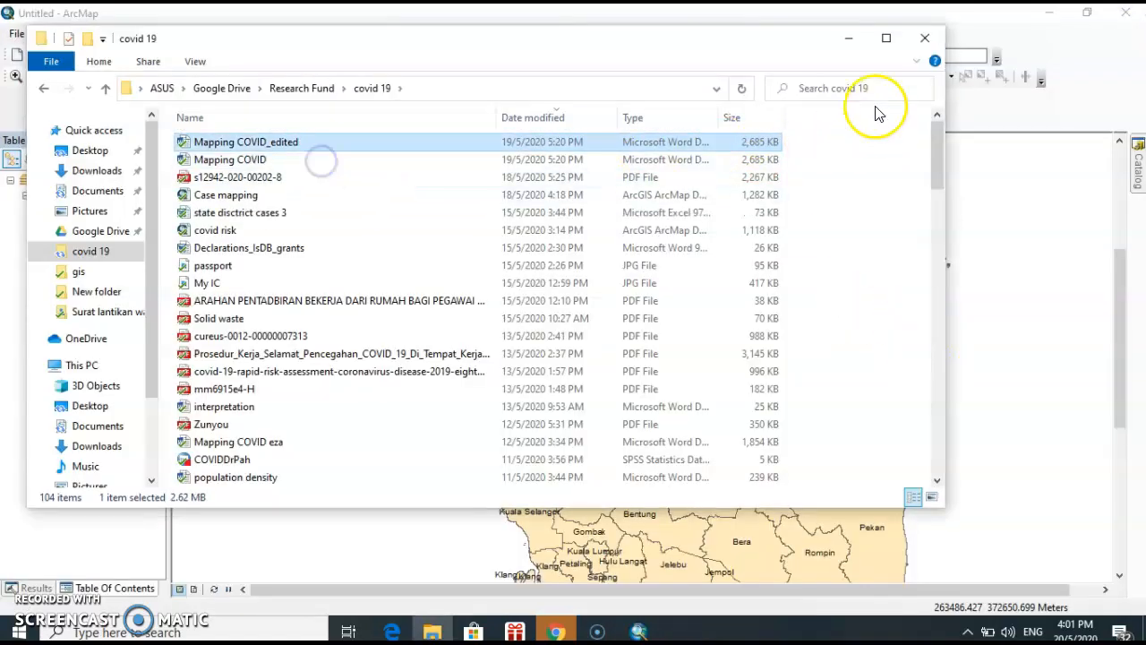
pyautogui.click(848, 38)
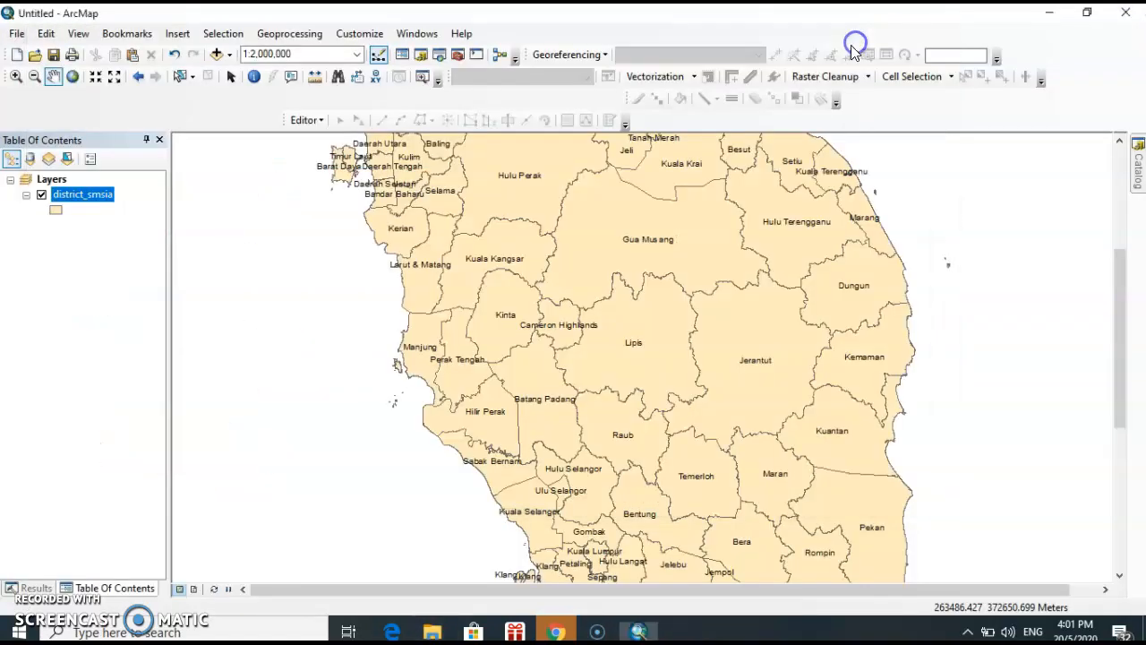
# Start a table attribute join on the district_smsia layer, based on its DISTRICT field
pyautogui.rightClick(81, 189)
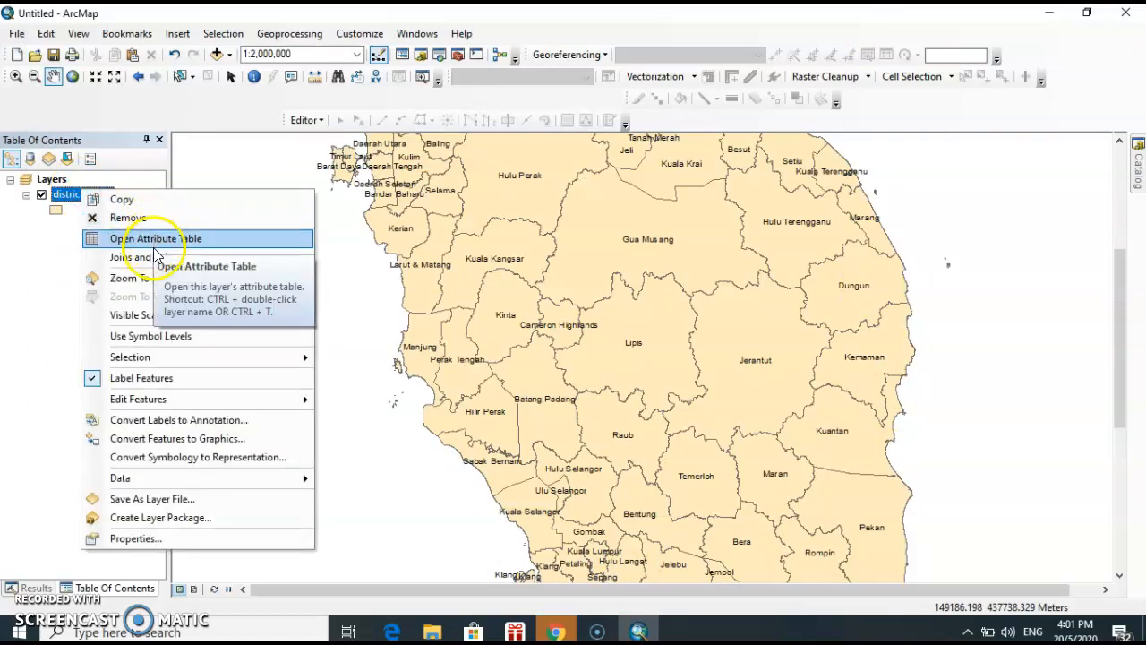
pyautogui.moveTo(157, 259)
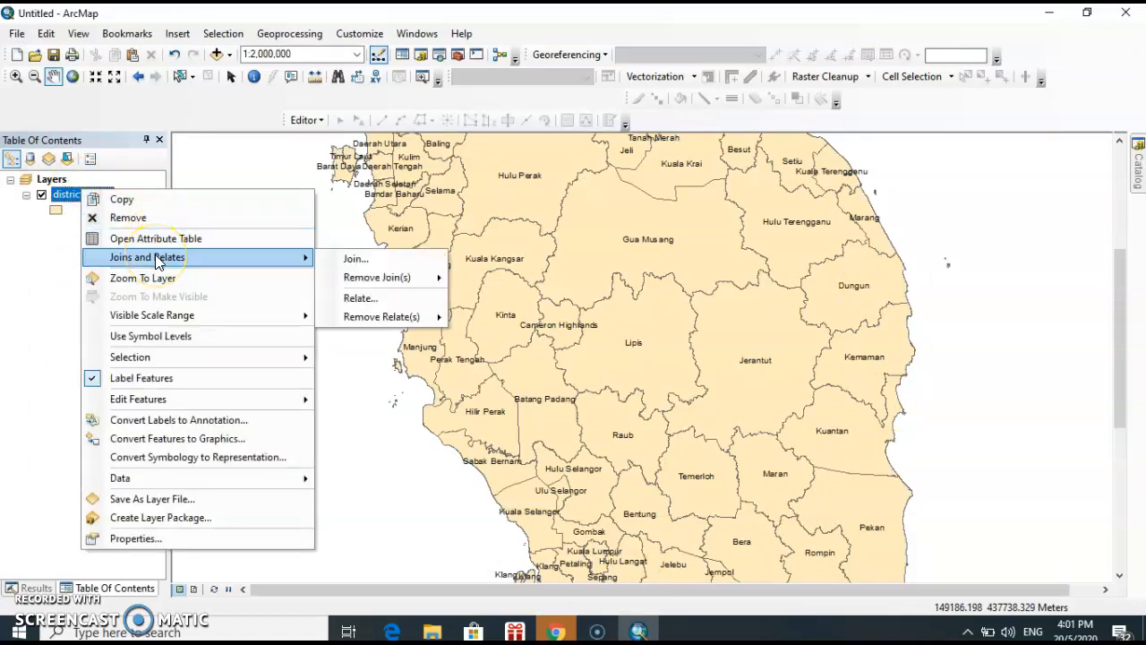
pyautogui.click(374, 259)
pyautogui.click(711, 198)
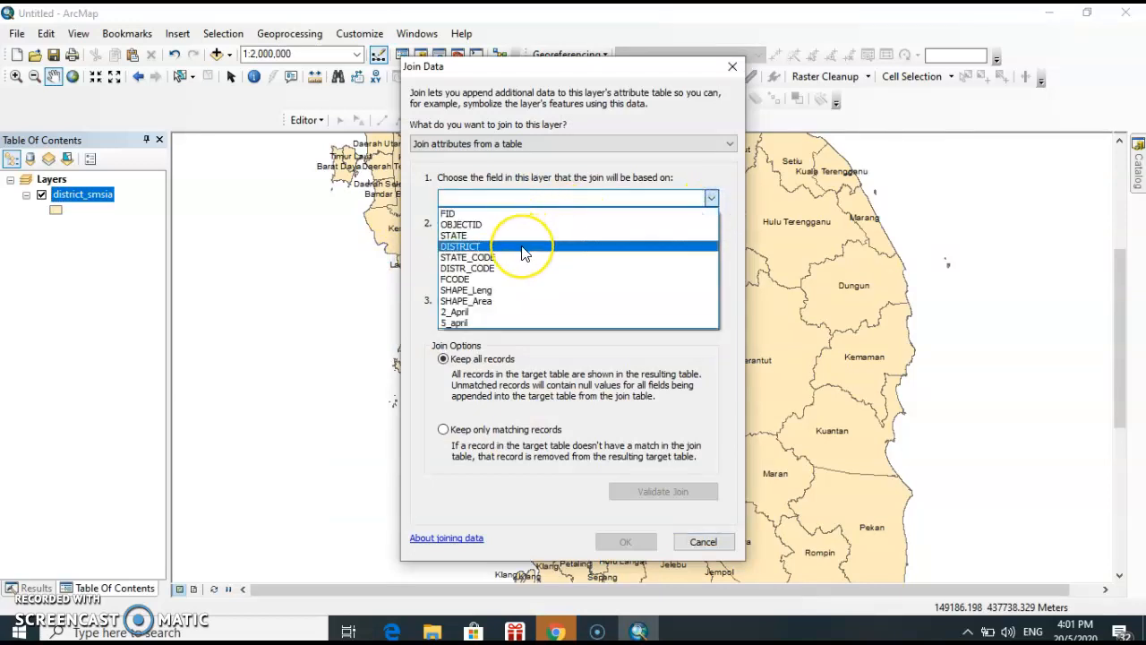
pyautogui.click(523, 246)
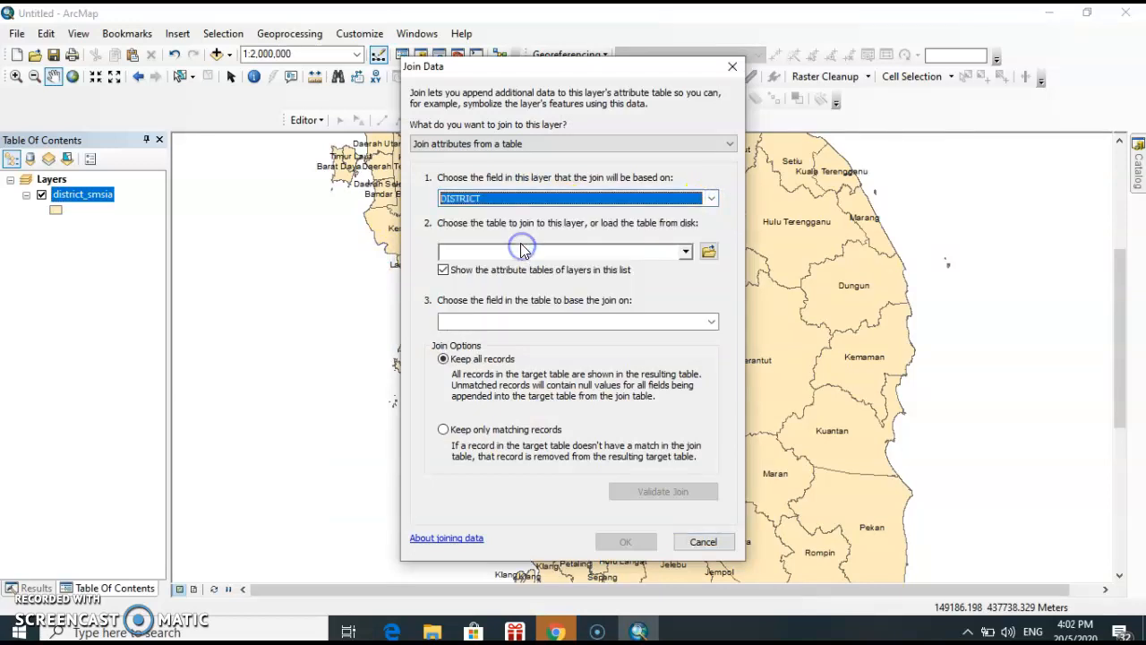
# Load the IR$ sheet of "state disctrict cases 3.xls" from the covid 19 folder as the table to join
pyautogui.click(708, 253)
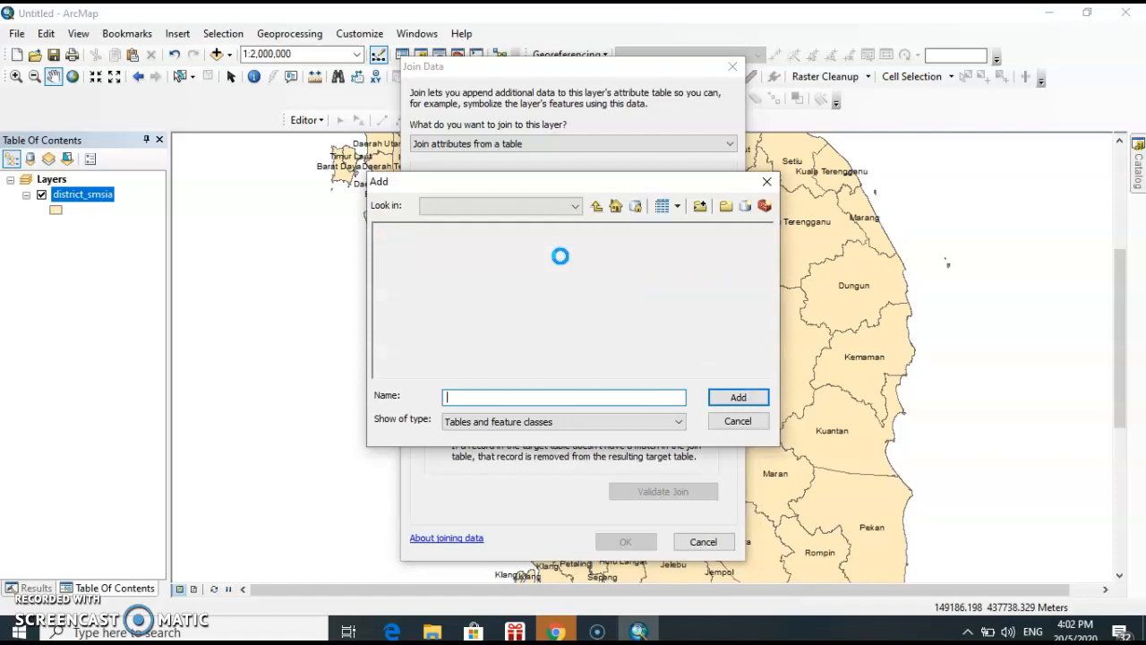
pyautogui.click(575, 207)
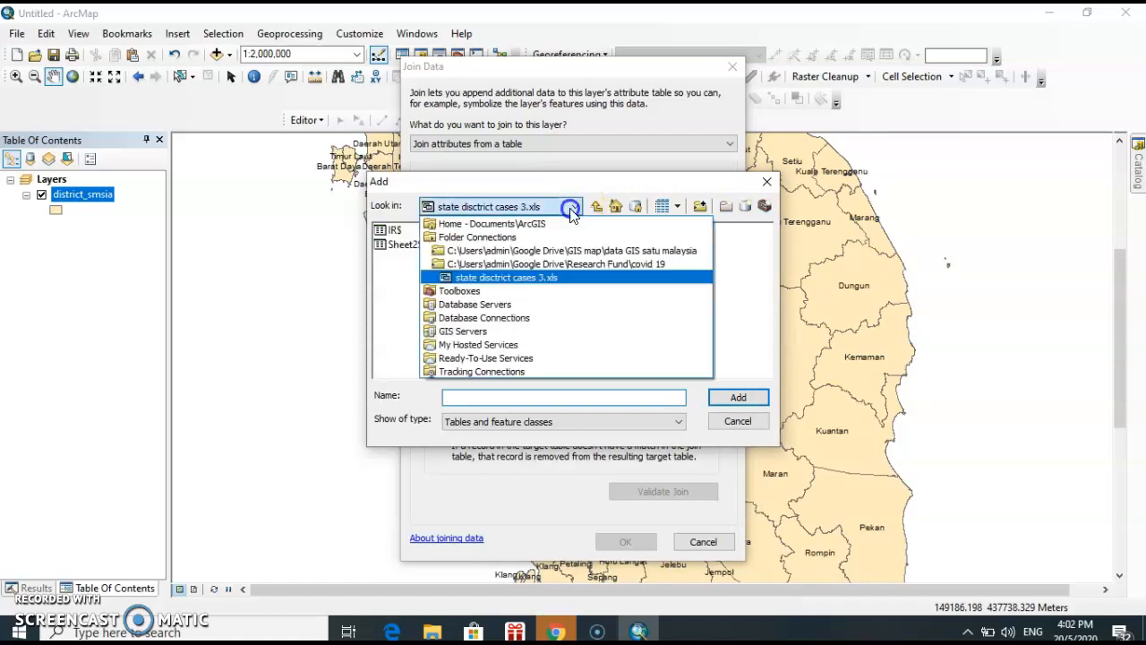
pyautogui.click(541, 270)
pyautogui.click(573, 205)
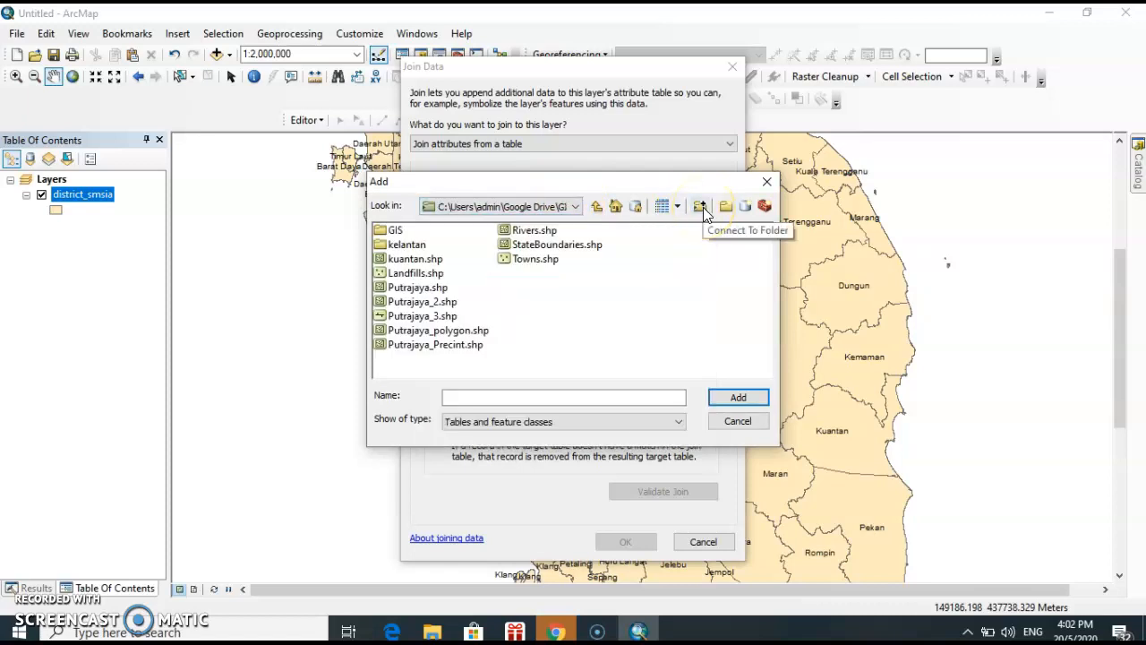
pyautogui.click(575, 207)
pyautogui.click(502, 264)
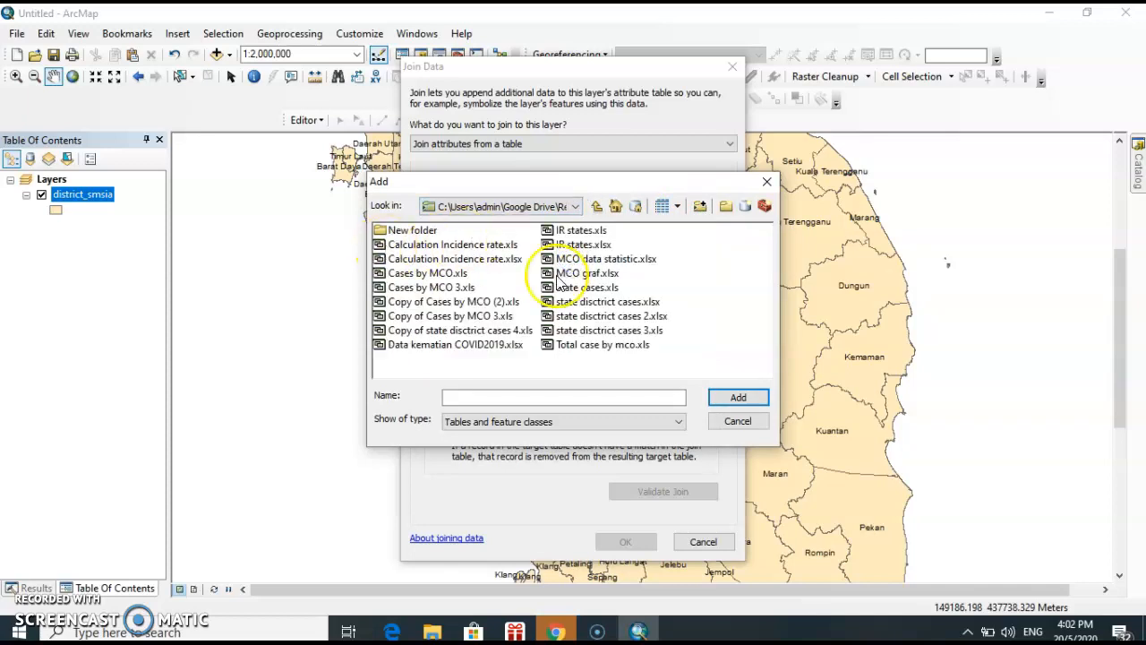
pyautogui.click(632, 331)
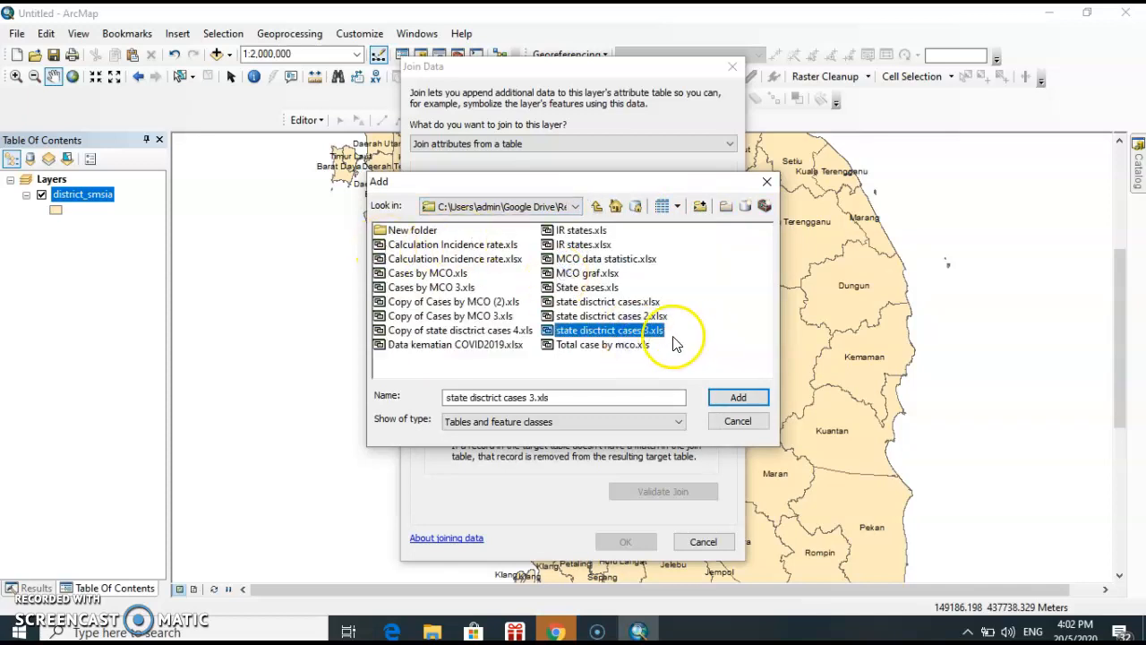
pyautogui.doubleClick(651, 333)
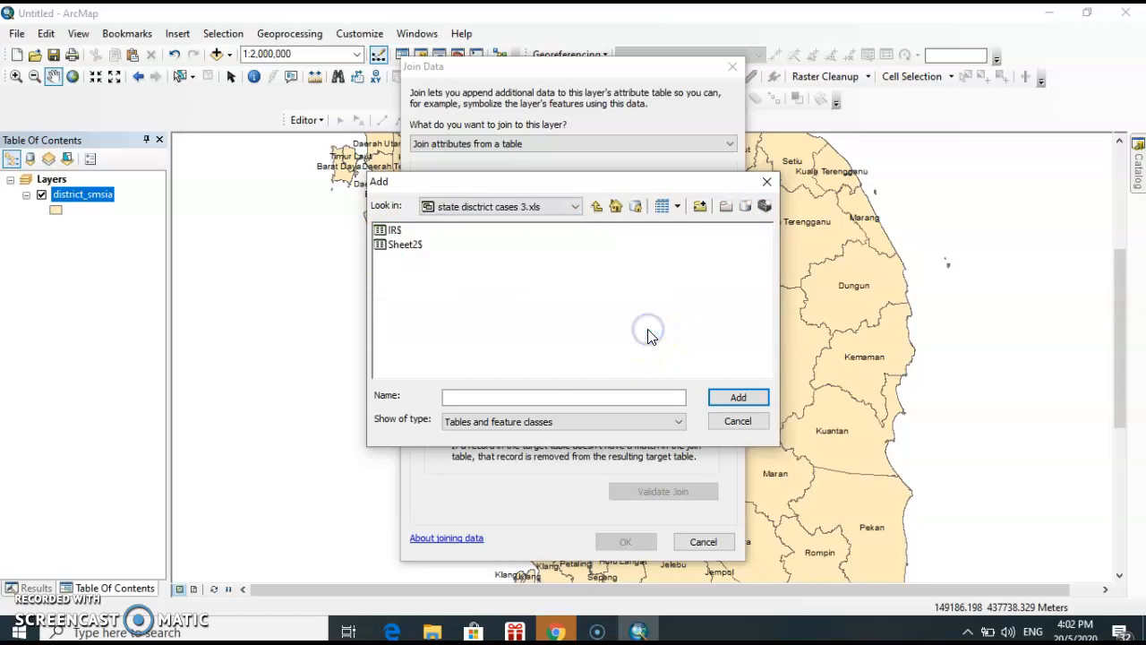
pyautogui.click(395, 231)
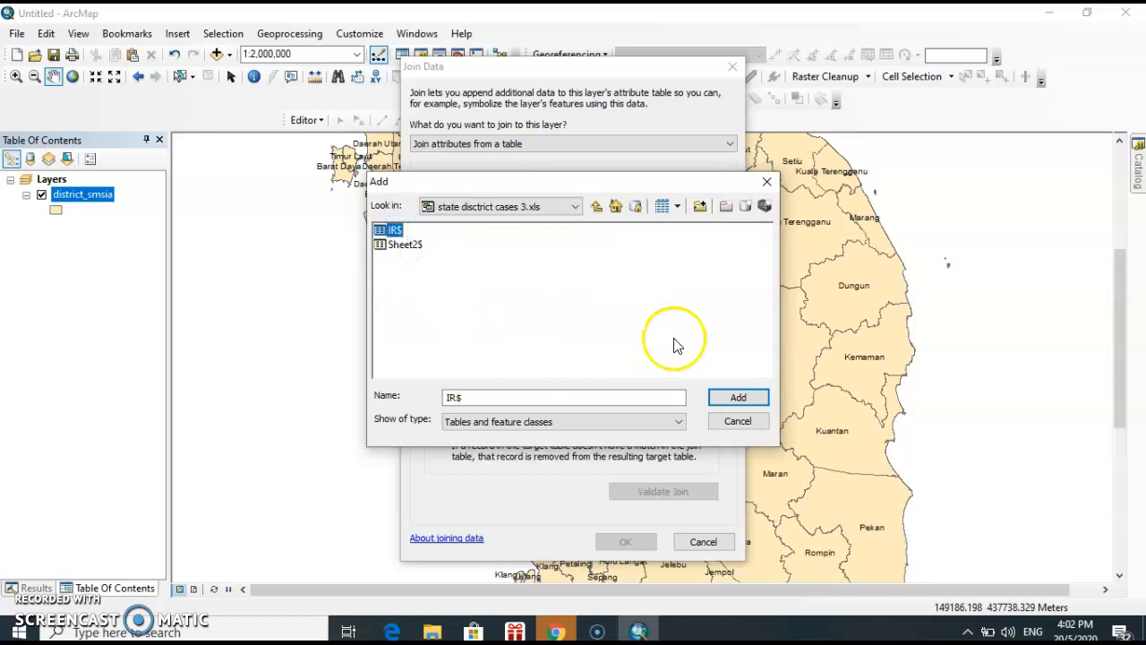
pyautogui.click(741, 397)
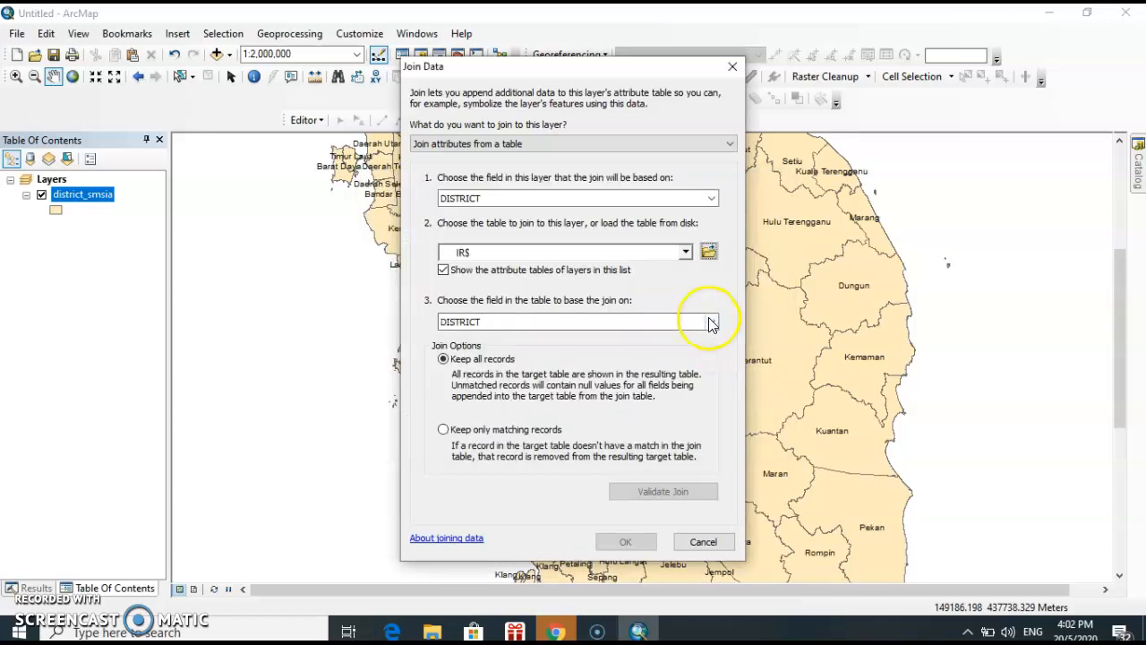
# Match the join on the table's DISTRICT field, keep only matching records, and apply the join
pyautogui.click(711, 321)
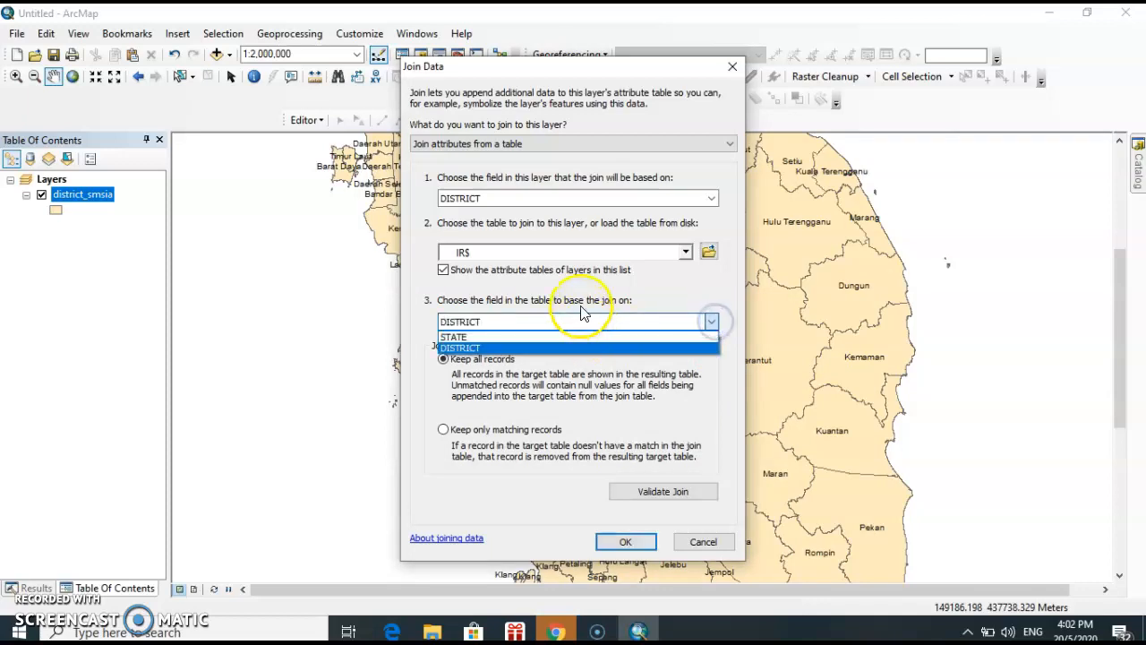
pyautogui.click(530, 348)
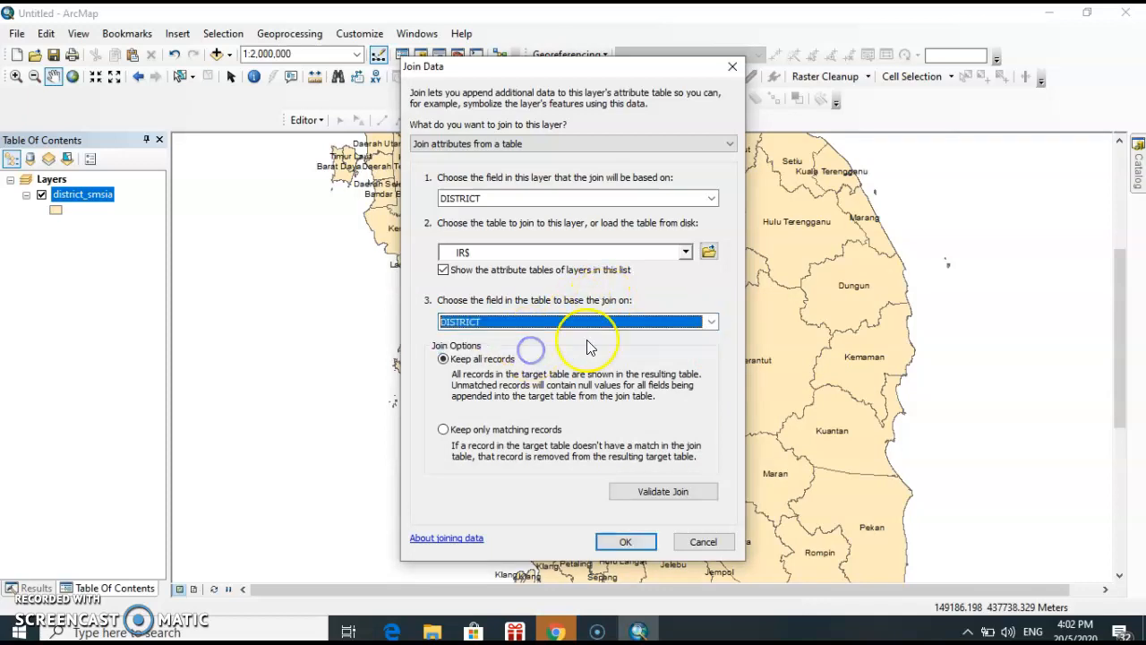
pyautogui.click(444, 431)
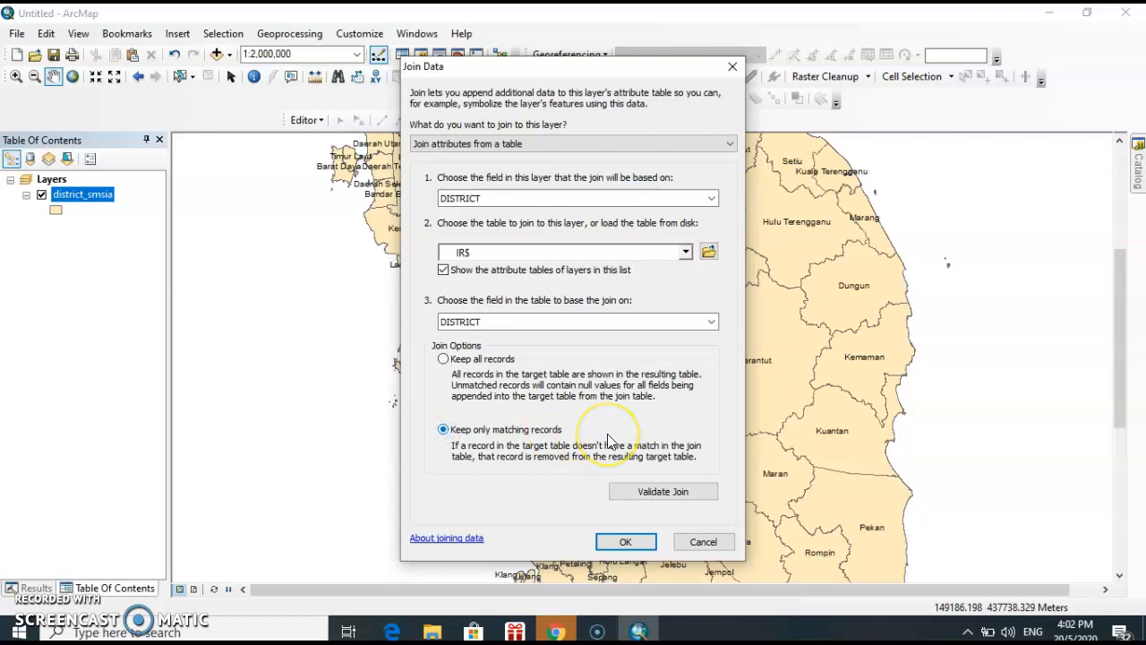
pyautogui.click(632, 544)
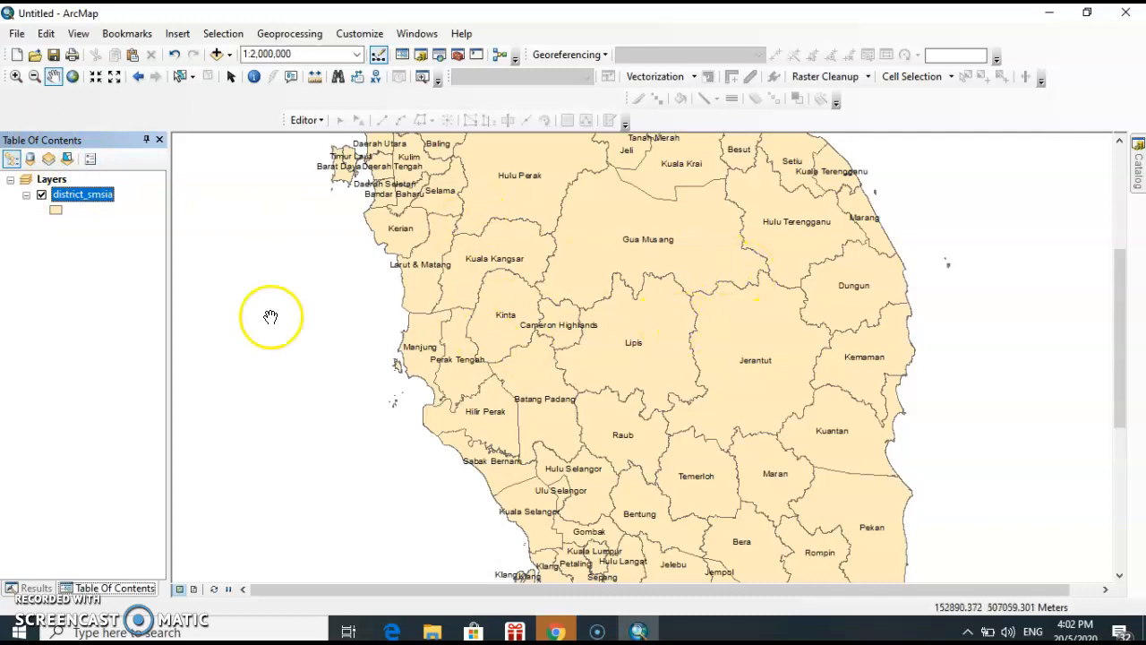
# Open the district_smsia attribute table and examine the joined MCO1_case, IR1, IR2 and IR3 columns
pyautogui.rightClick(83, 197)
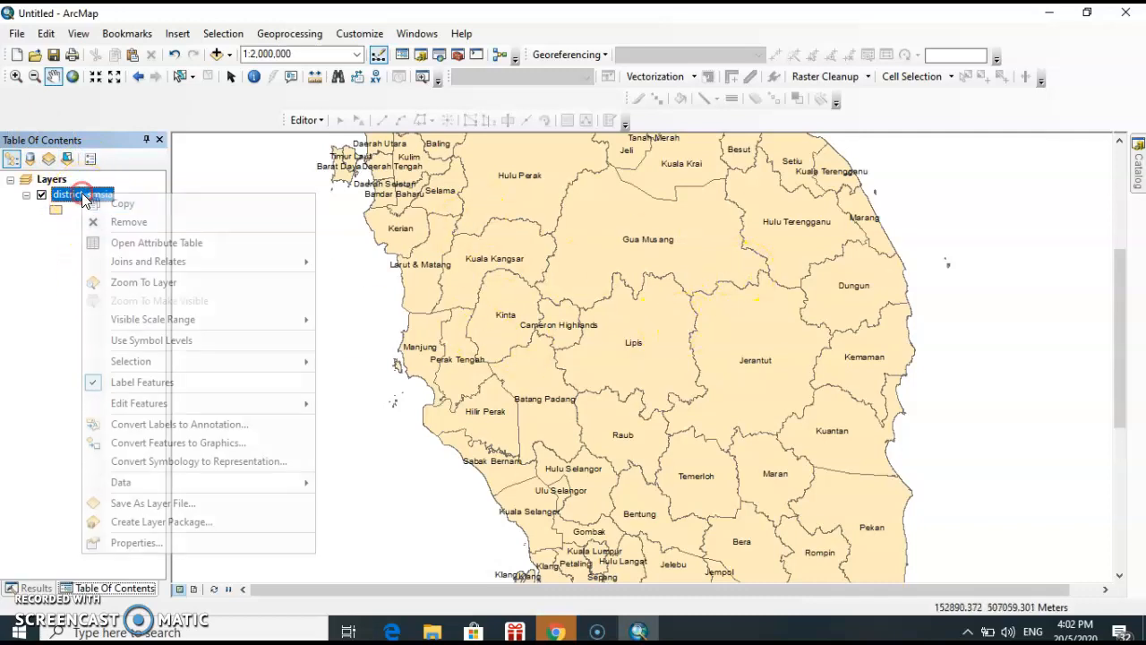
pyautogui.click(122, 242)
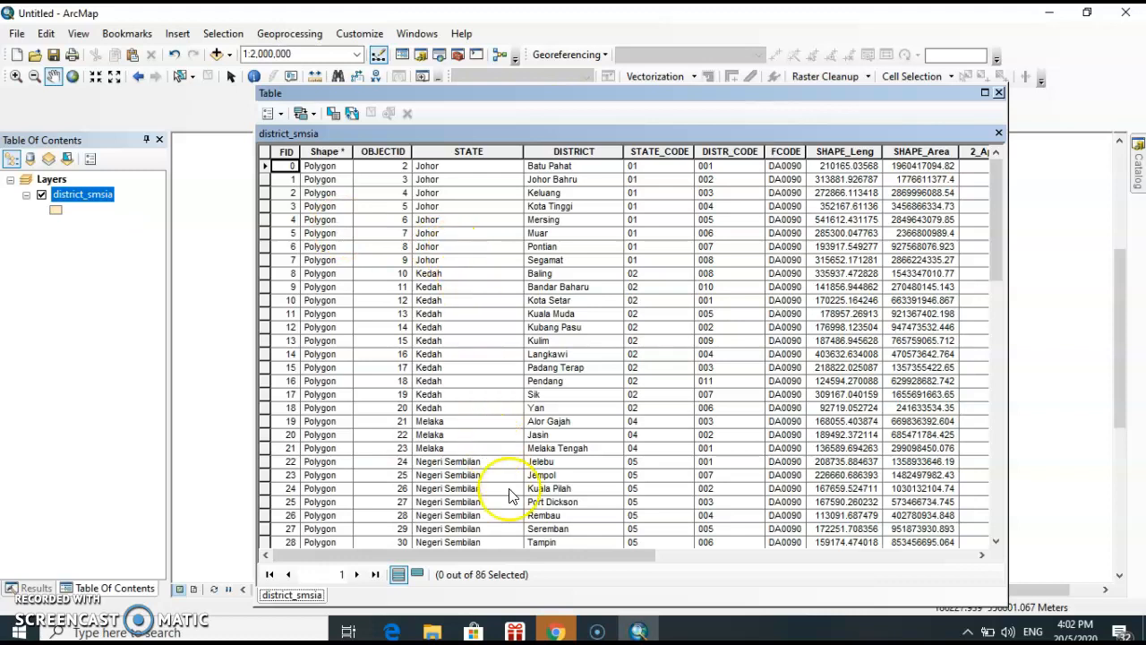
pyautogui.moveTo(533, 552); pyautogui.dragTo(883, 558)
pyautogui.click(716, 152)
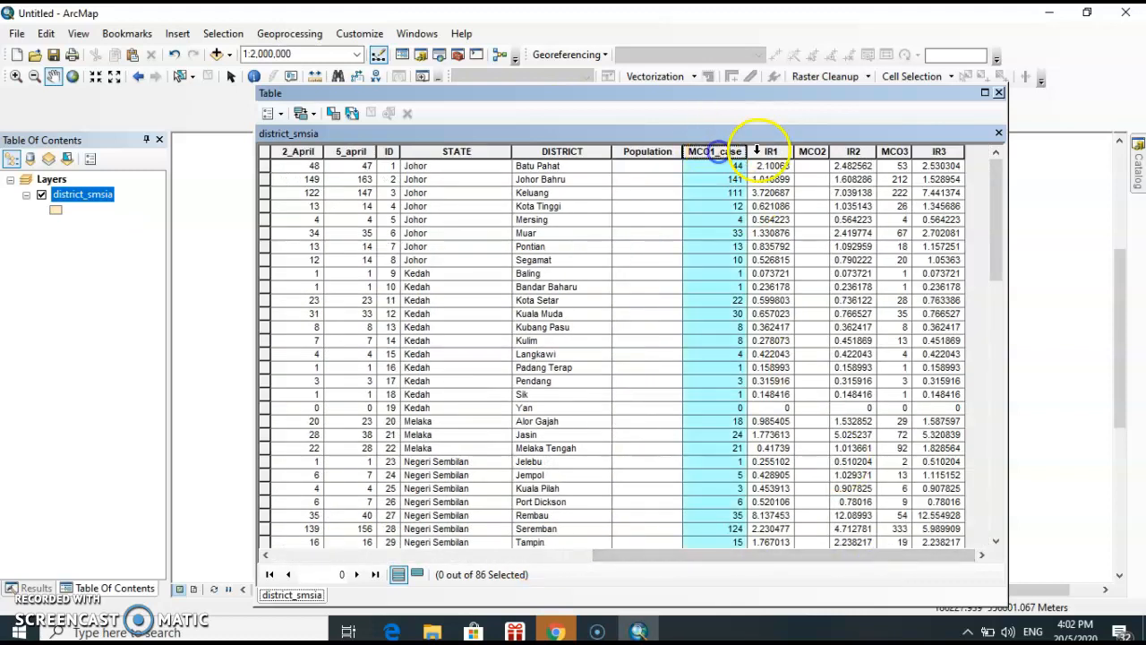
pyautogui.click(768, 150)
pyautogui.click(701, 151)
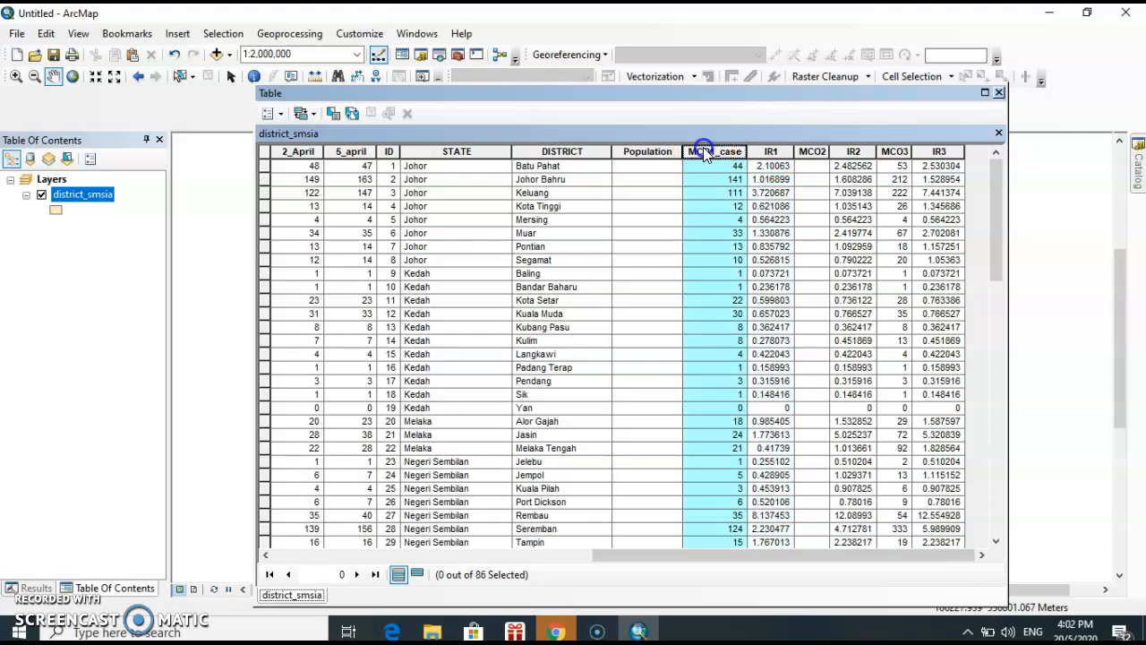
pyautogui.click(770, 152)
pyautogui.click(851, 151)
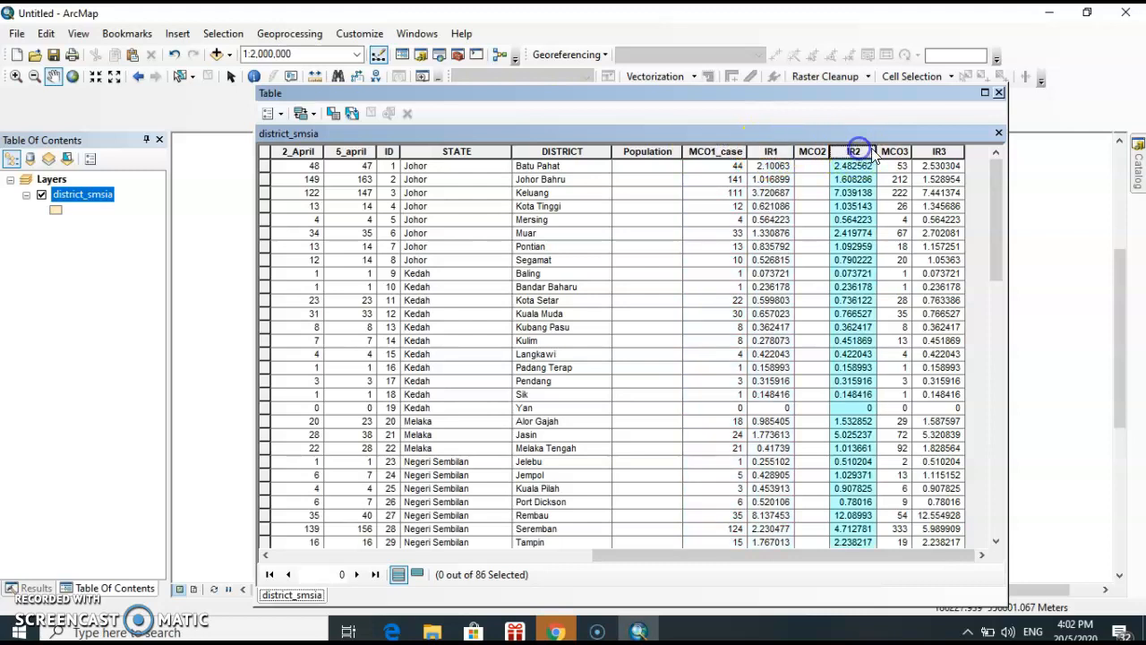
pyautogui.click(938, 152)
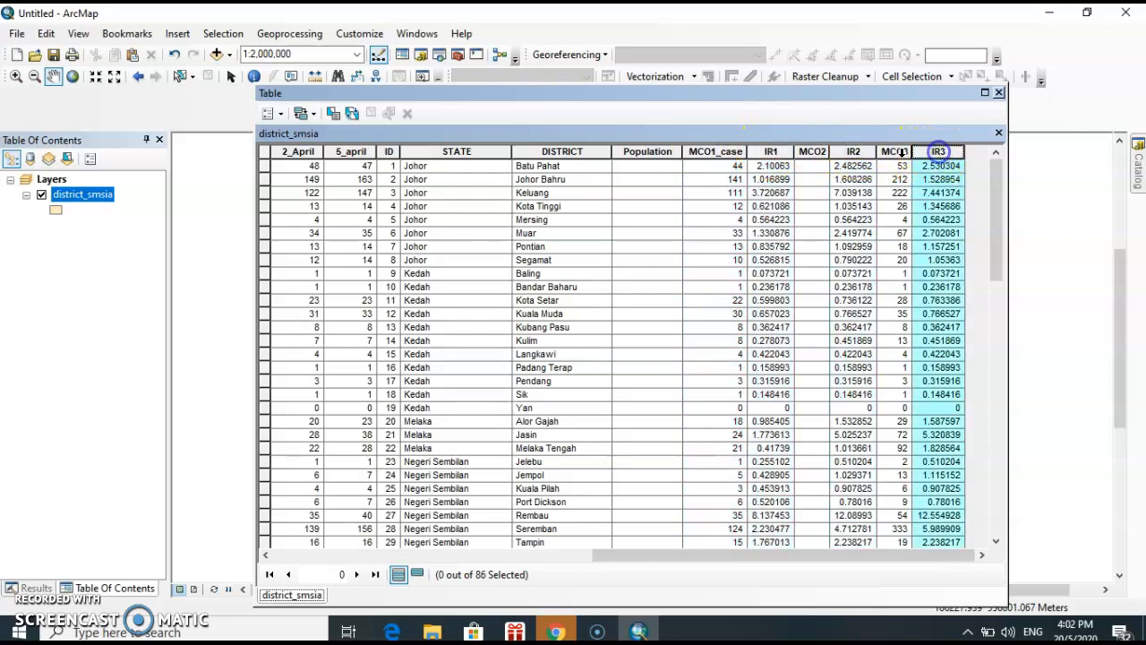
# Check the MCO2 column and several of its cells in the joined attribute table, and close the table
pyautogui.click(813, 153)
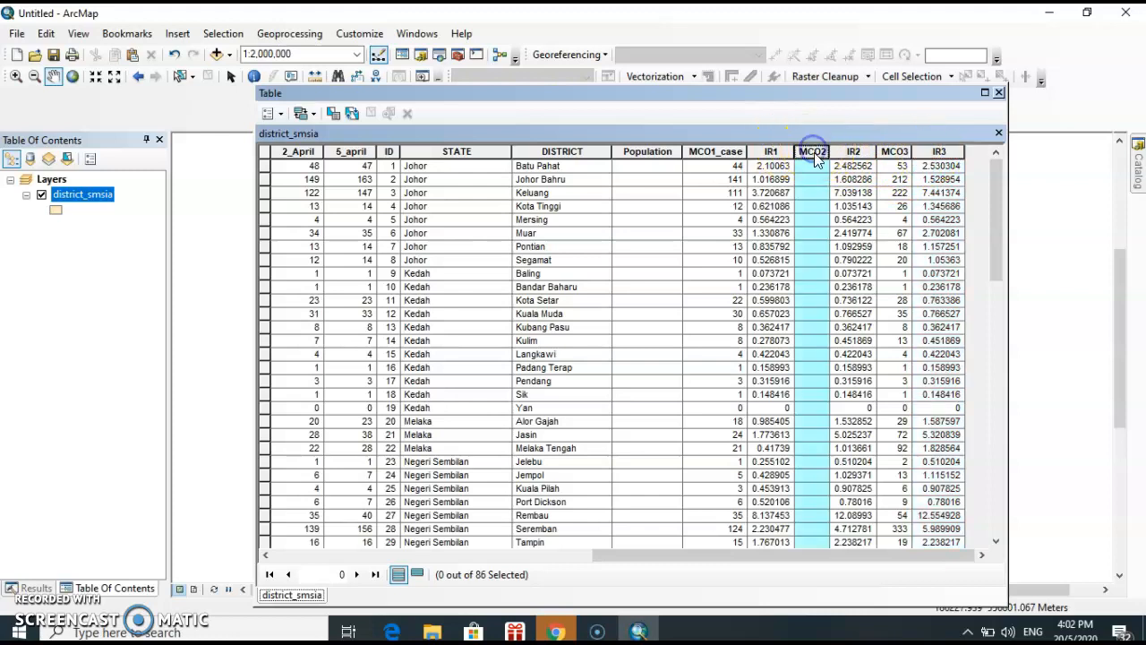
pyautogui.click(811, 167)
pyautogui.click(815, 246)
pyautogui.click(813, 314)
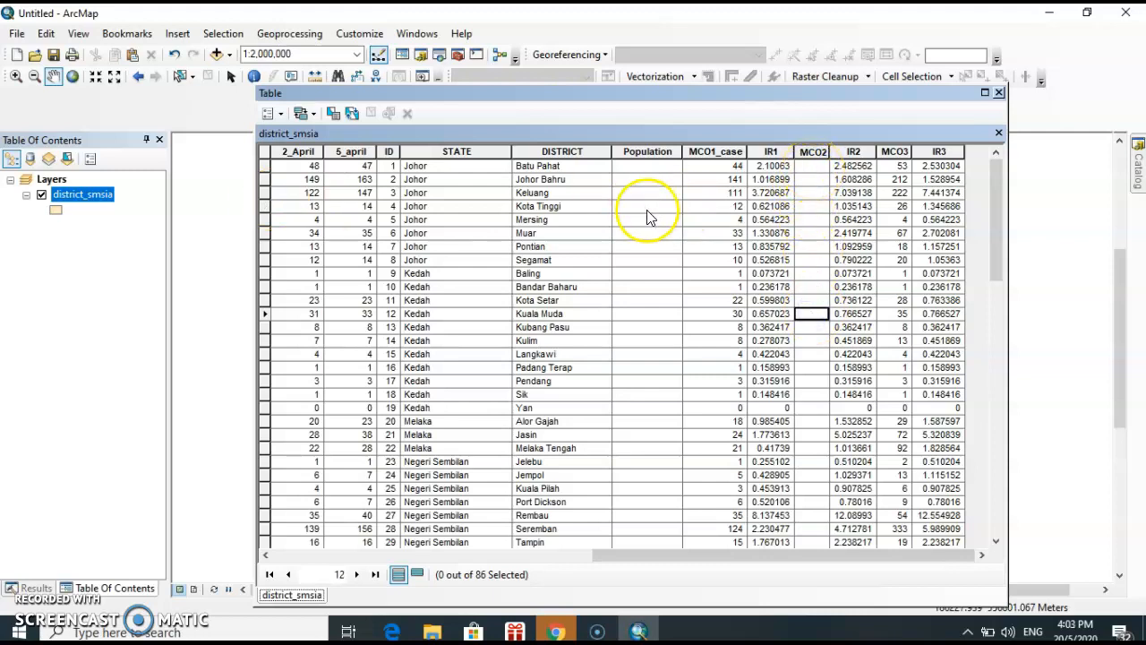
pyautogui.click(812, 165)
pyautogui.click(813, 167)
pyautogui.click(813, 168)
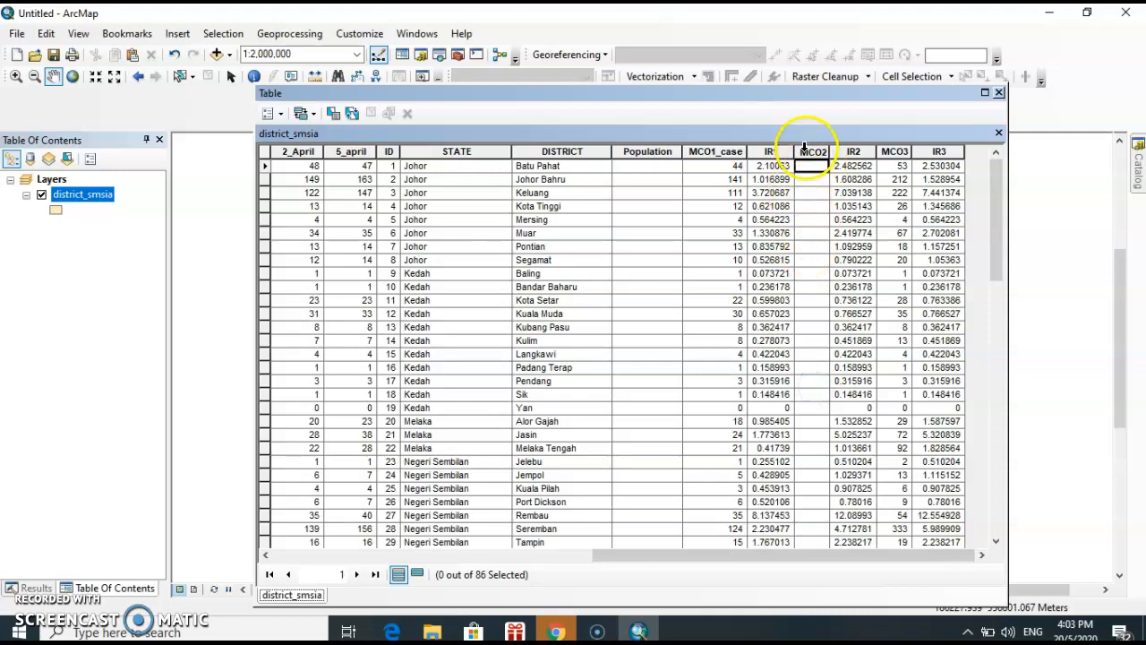
pyautogui.click(1000, 92)
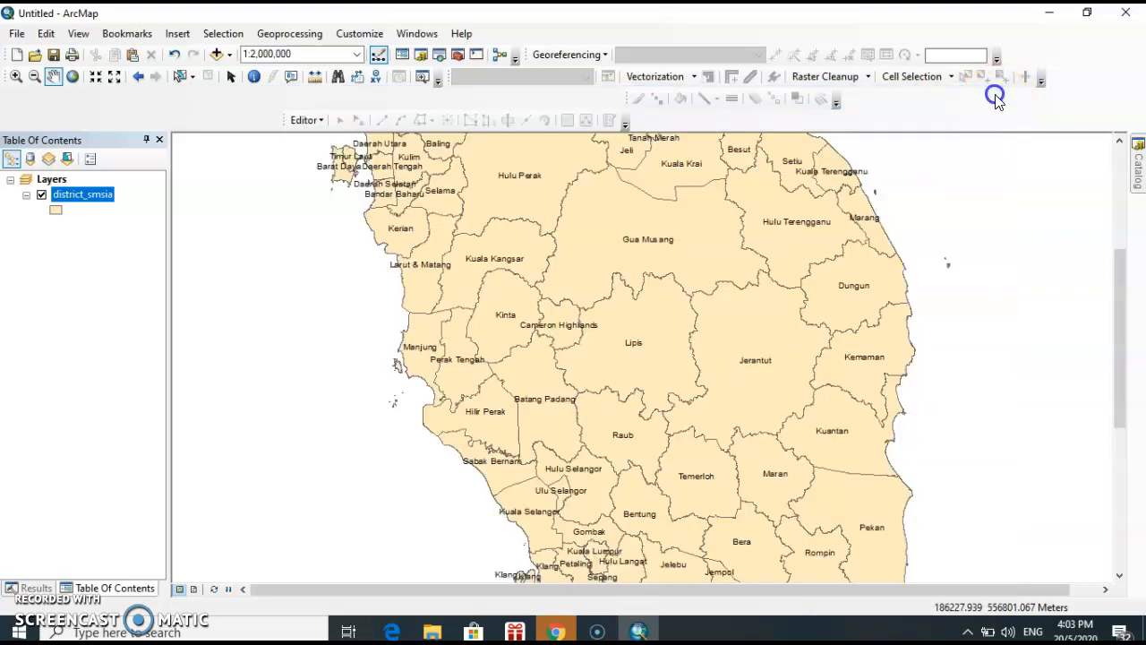
# Set the district_smsia layer's symbology to graduated colors using MCO1_case as the value field
pyautogui.doubleClick(100, 195)
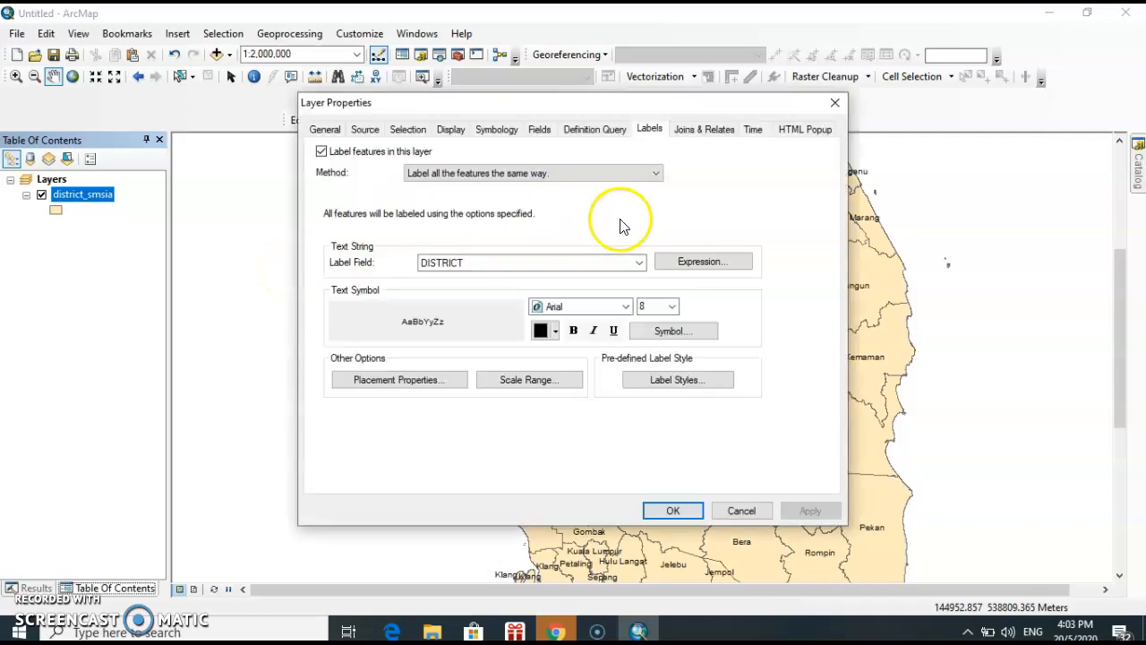
pyautogui.click(495, 130)
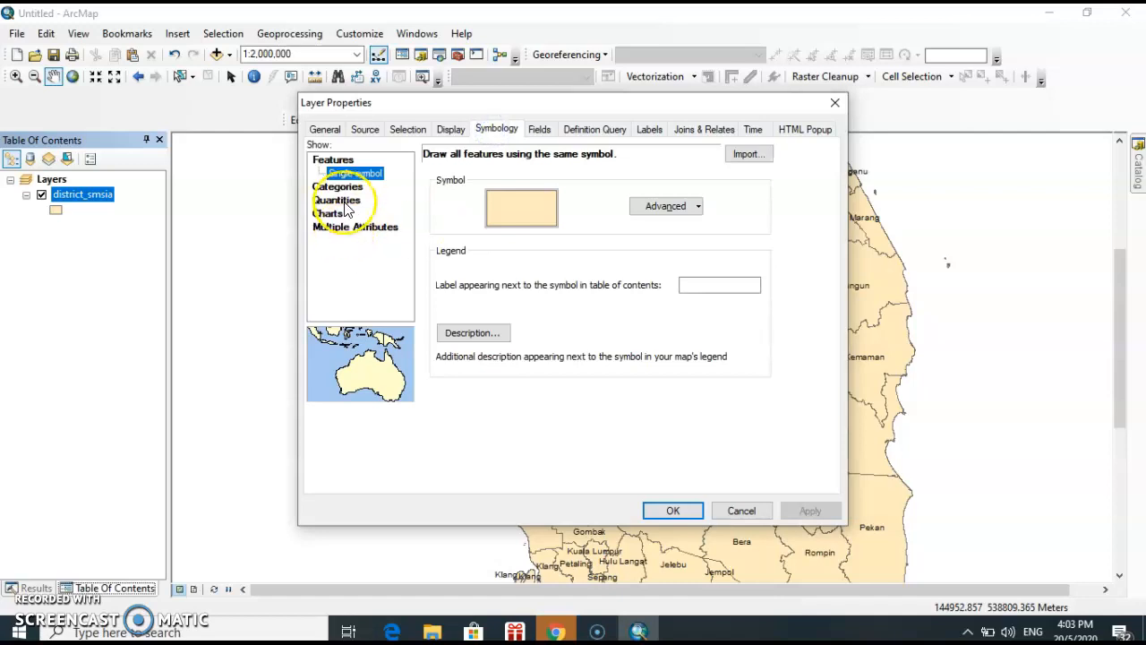
pyautogui.click(372, 199)
pyautogui.click(593, 298)
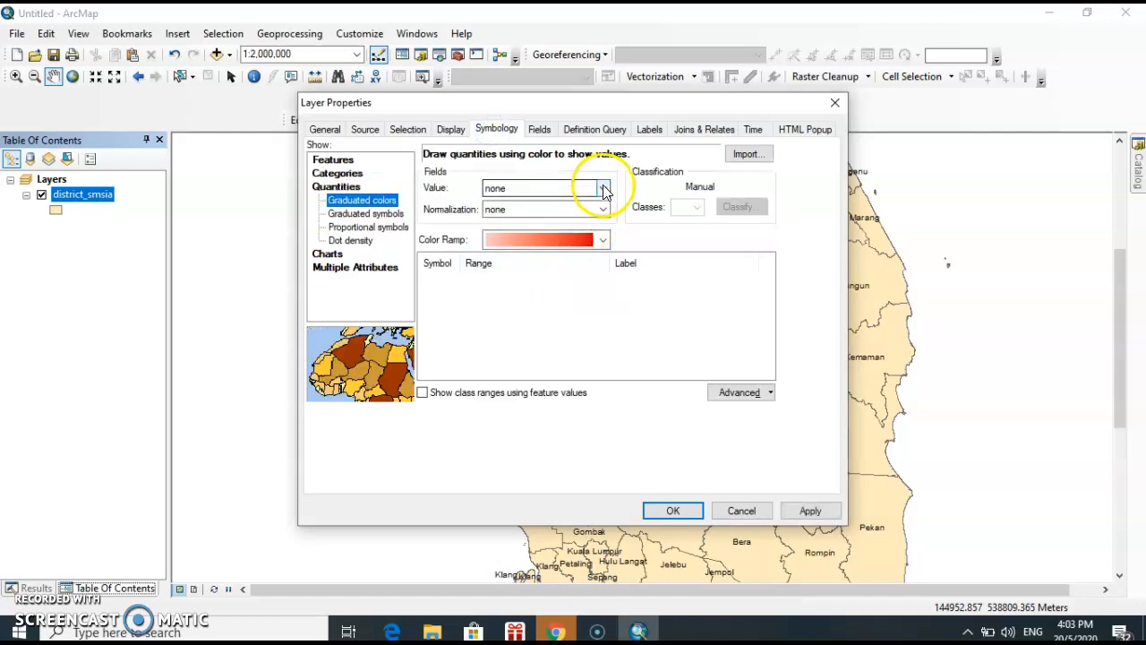
pyautogui.click(603, 188)
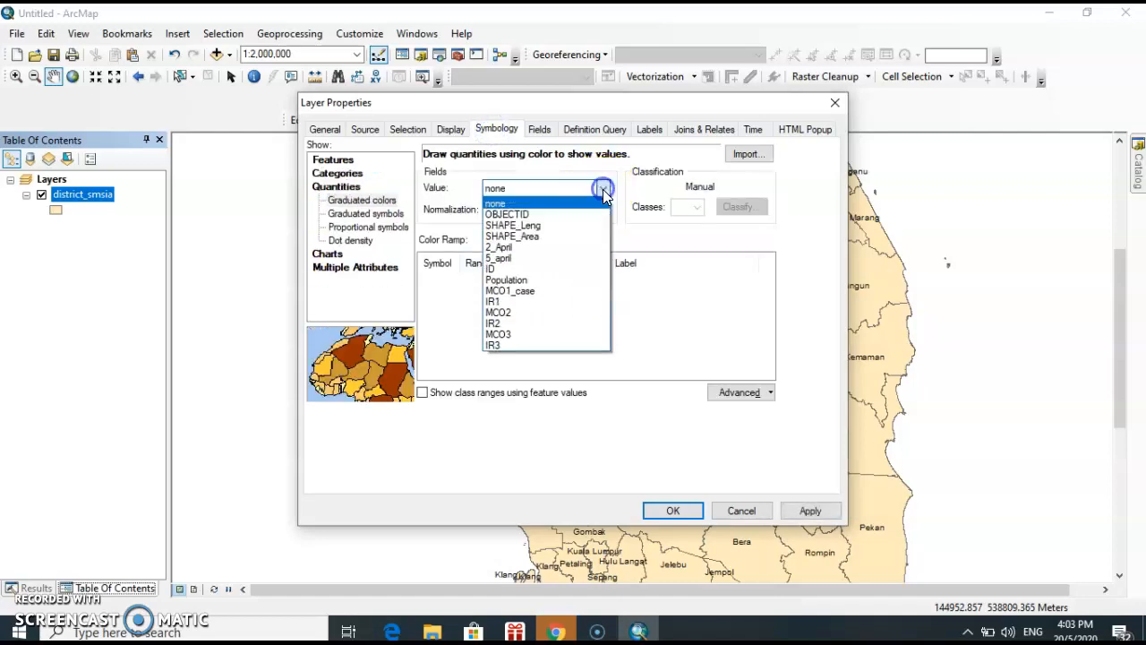
pyautogui.click(527, 291)
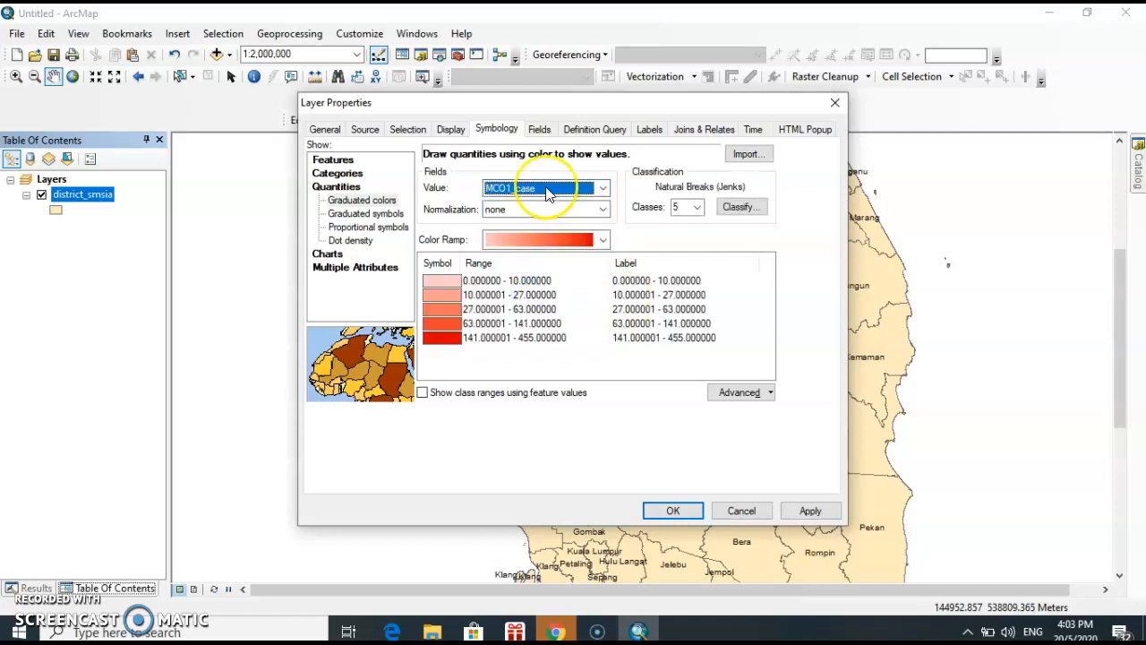
pyautogui.click(586, 188)
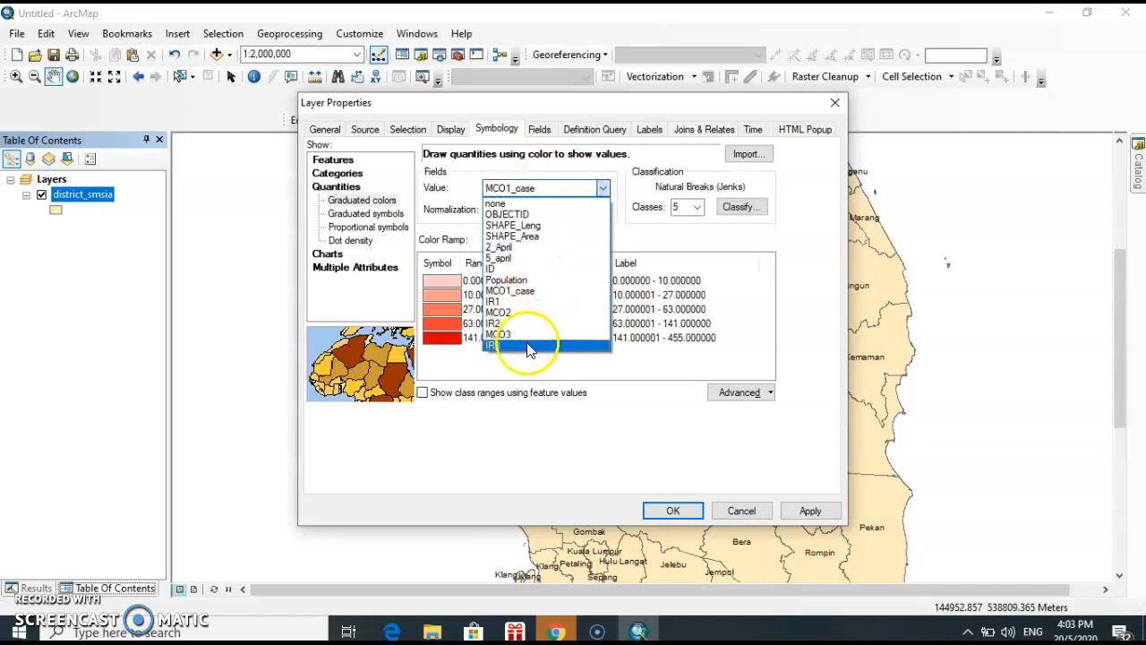
pyautogui.click(533, 293)
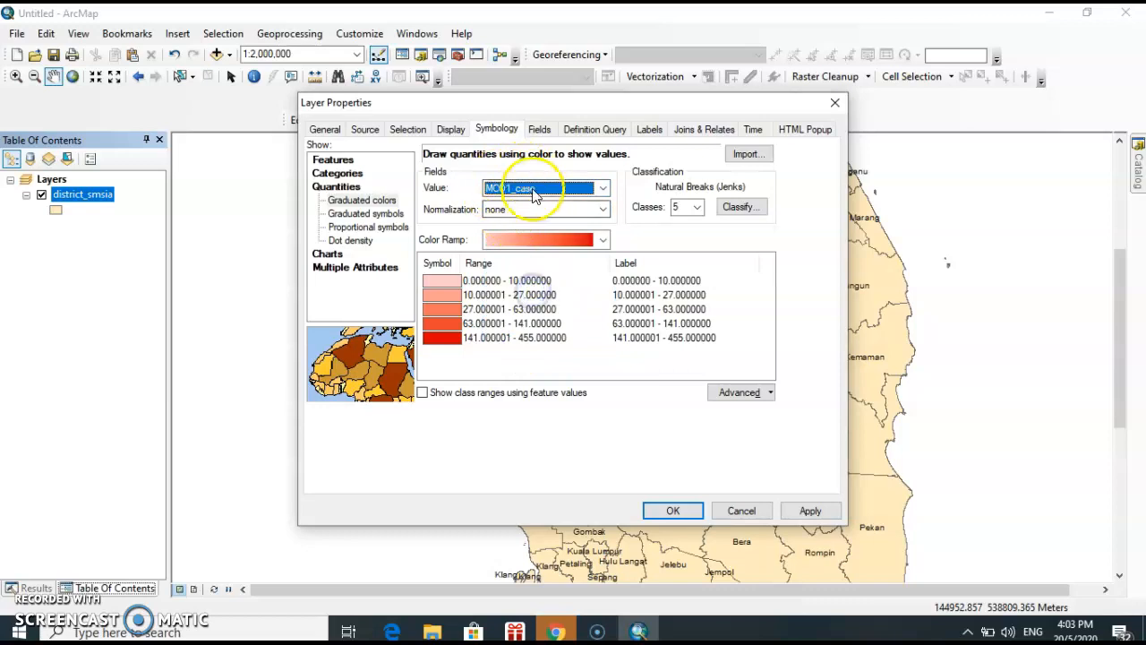
# Classify the MCO1_case values into 5 classes using the Natural Breaks (Jenks) method
pyautogui.click(697, 208)
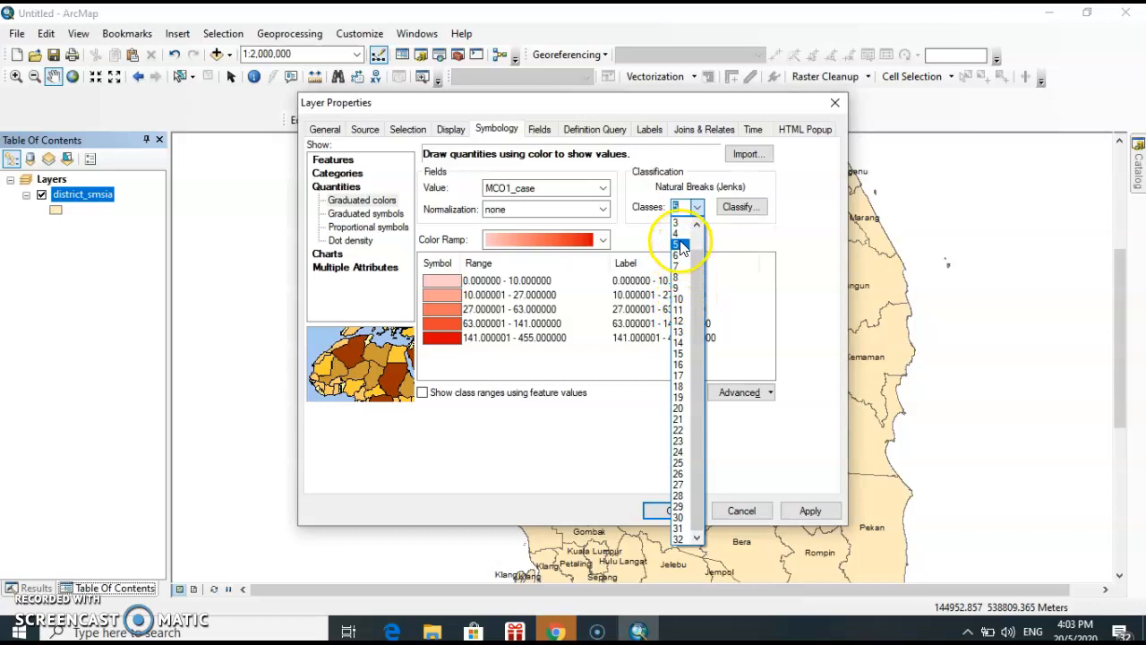
pyautogui.click(677, 243)
pyautogui.click(729, 206)
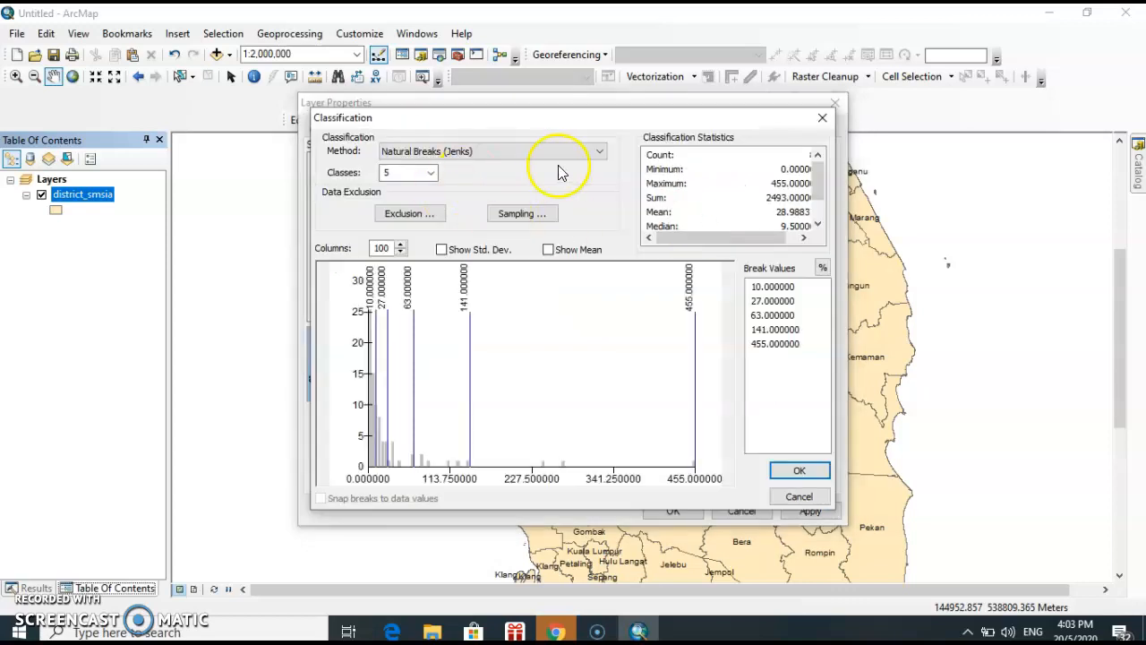
pyautogui.click(561, 149)
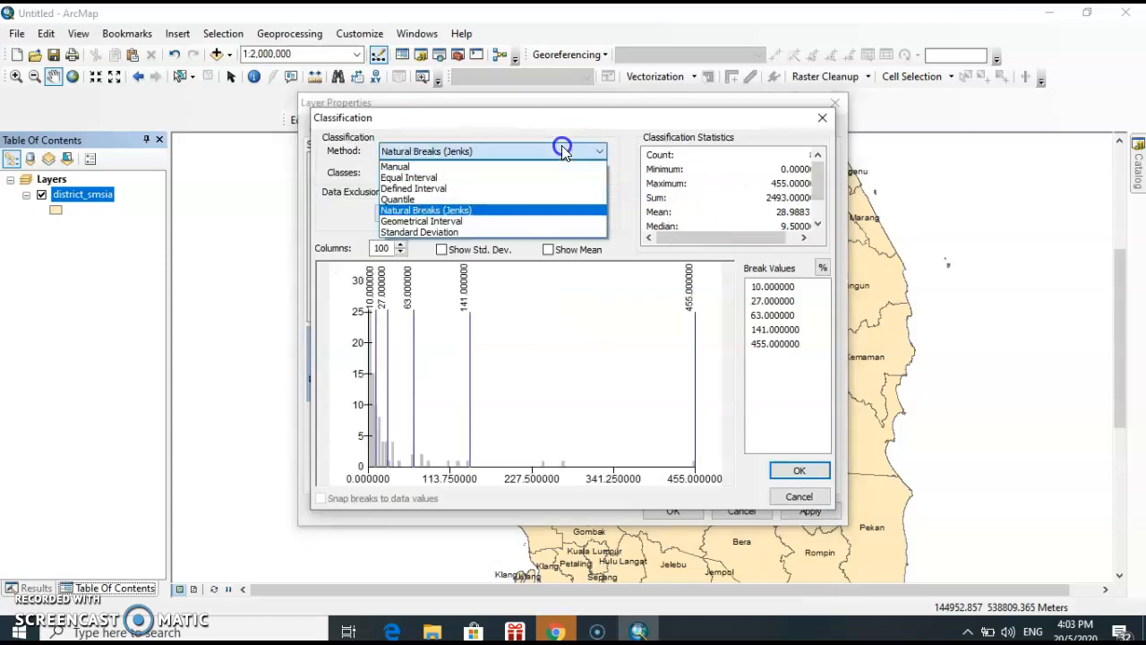
pyautogui.click(499, 213)
pyautogui.click(799, 470)
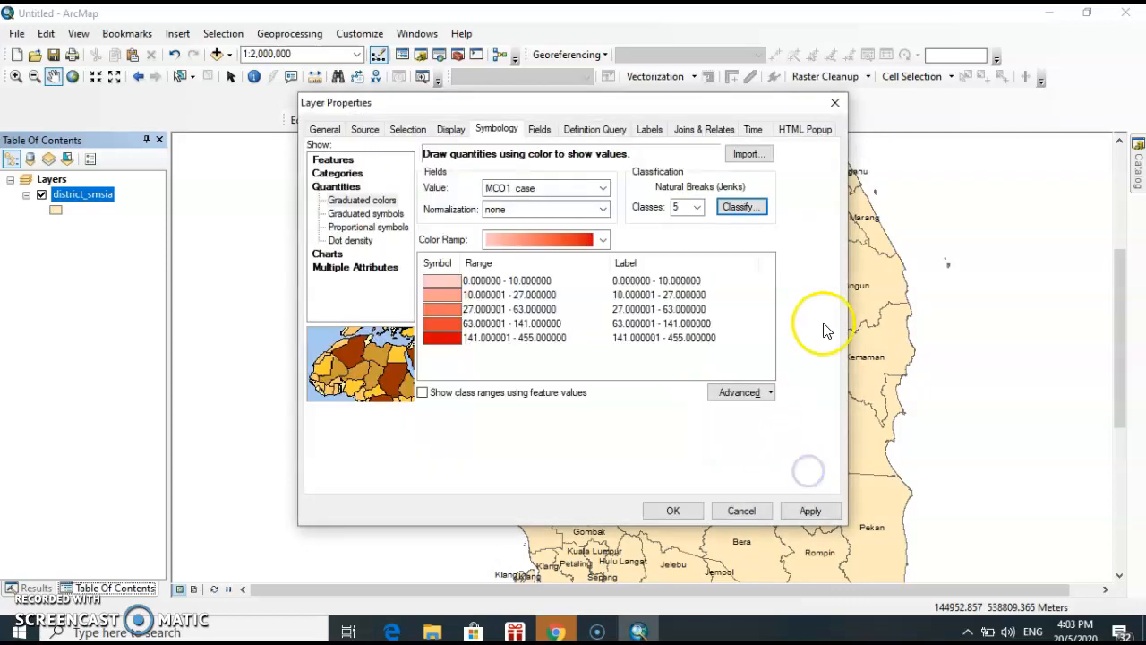
# Format the class labels as numeric values rounded to 0 decimal places
pyautogui.rightClick(672, 262)
pyautogui.click(713, 288)
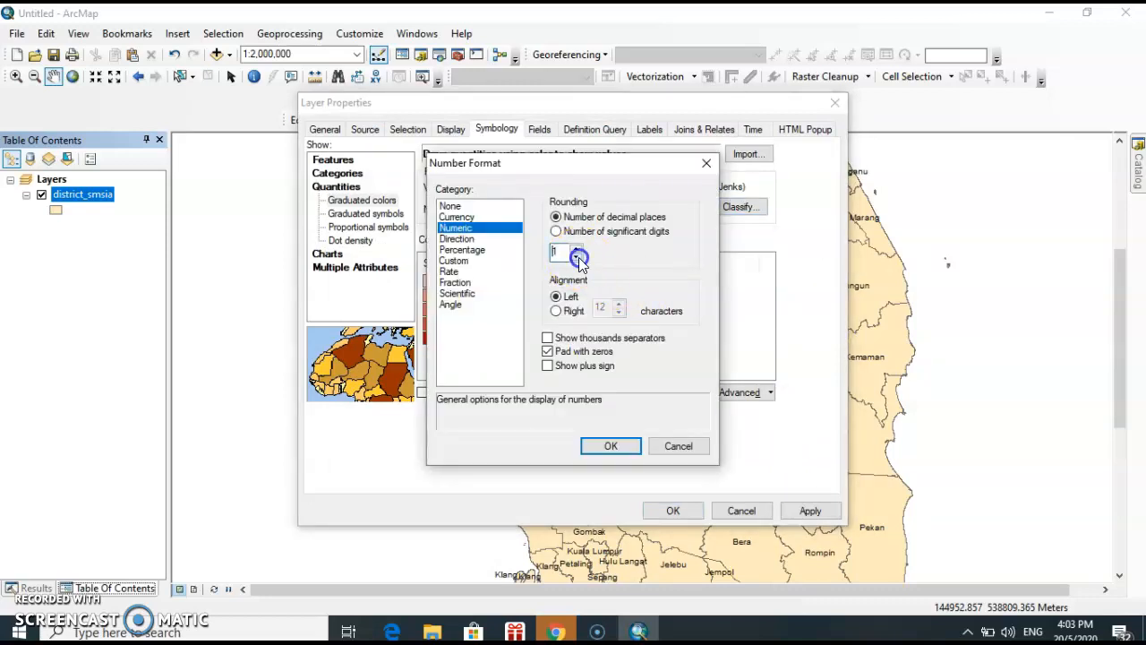
pyautogui.click(610, 445)
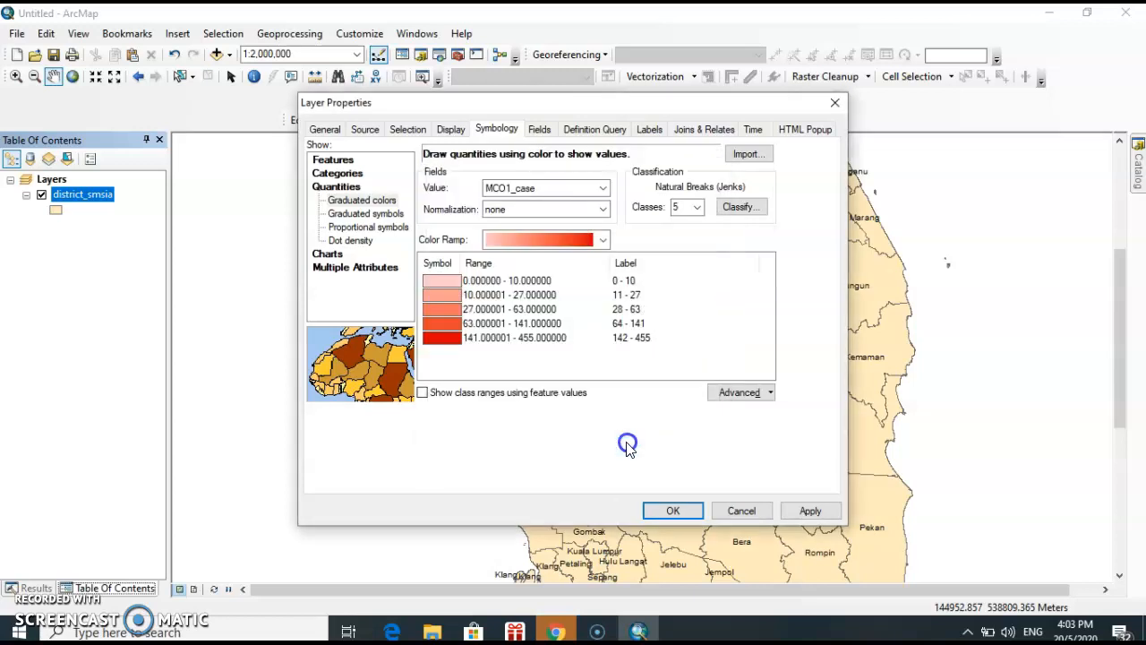
# Check the class labels and break values, and apply the graduated-color symbology to the district_smsia layer
pyautogui.click(624, 281)
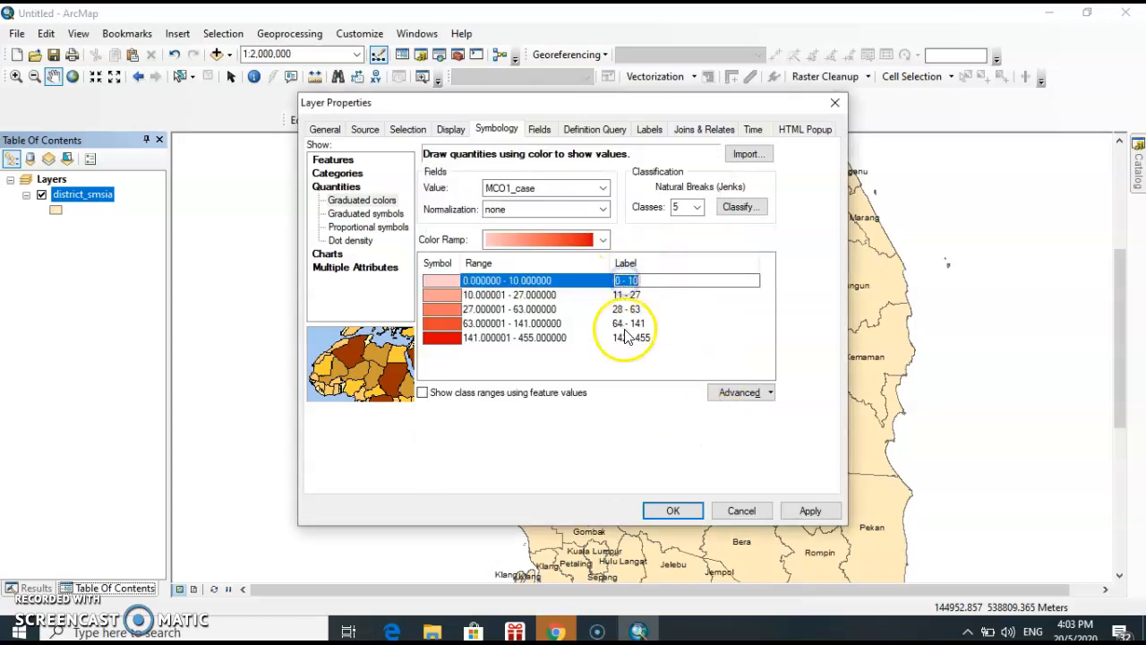
pyautogui.click(736, 207)
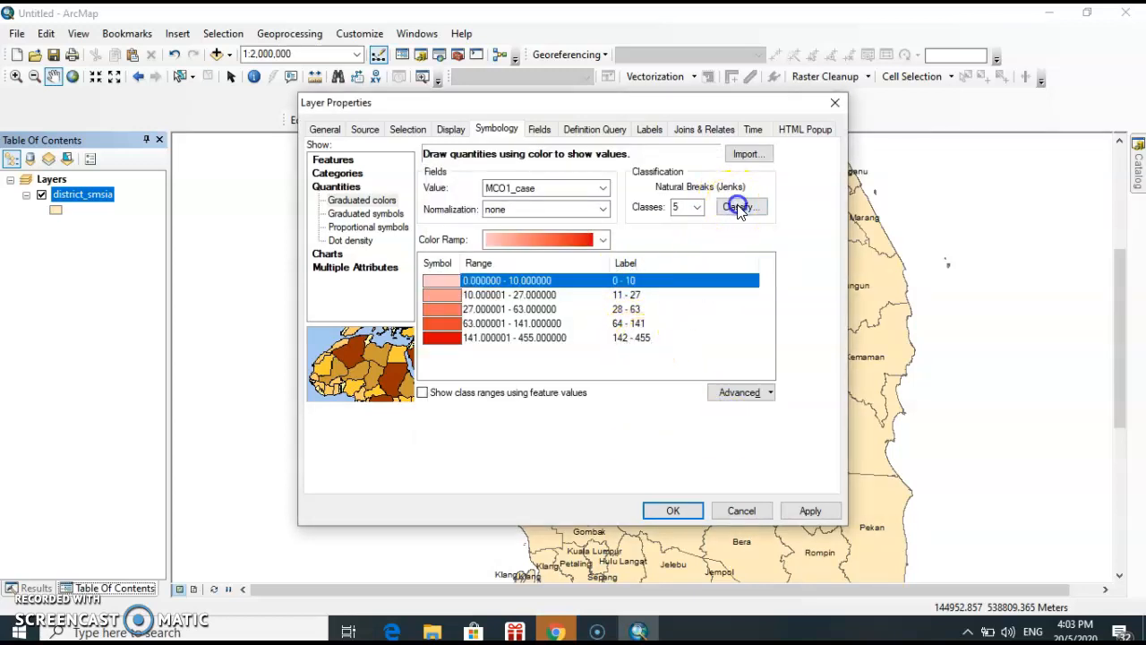
pyautogui.click(758, 287)
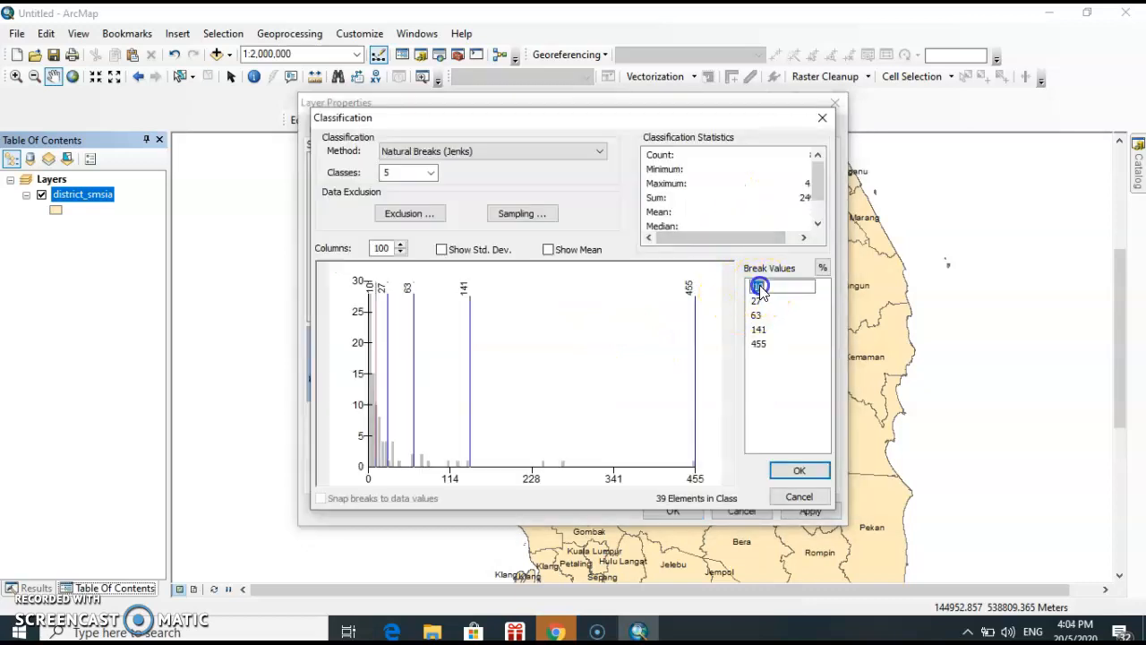
pyautogui.click(757, 301)
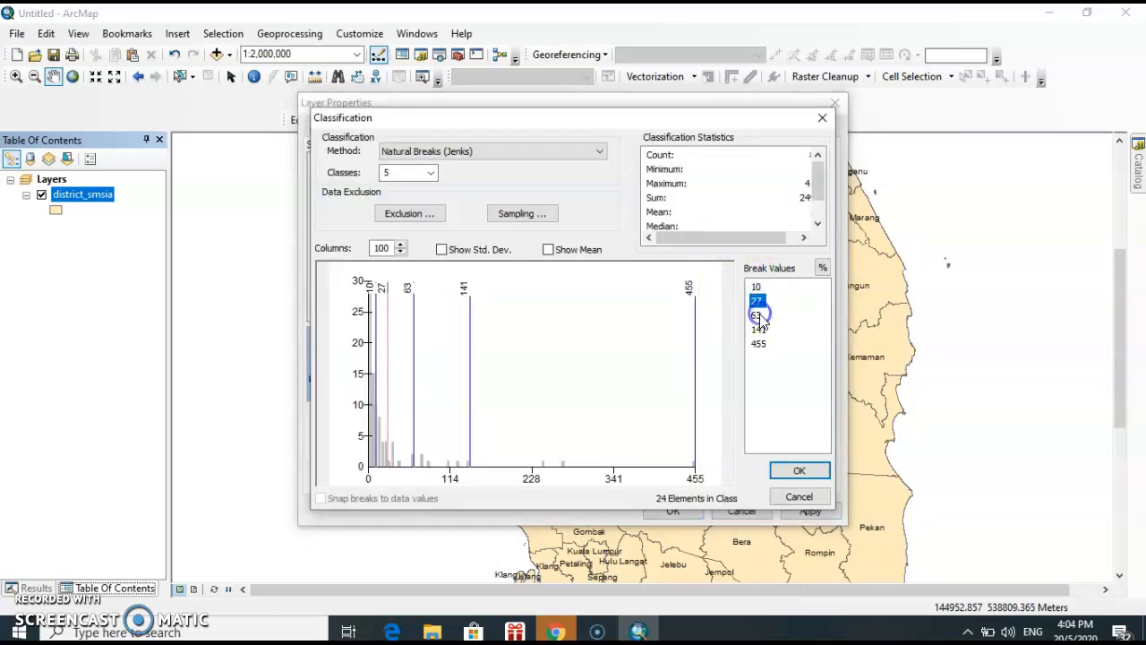
pyautogui.click(760, 316)
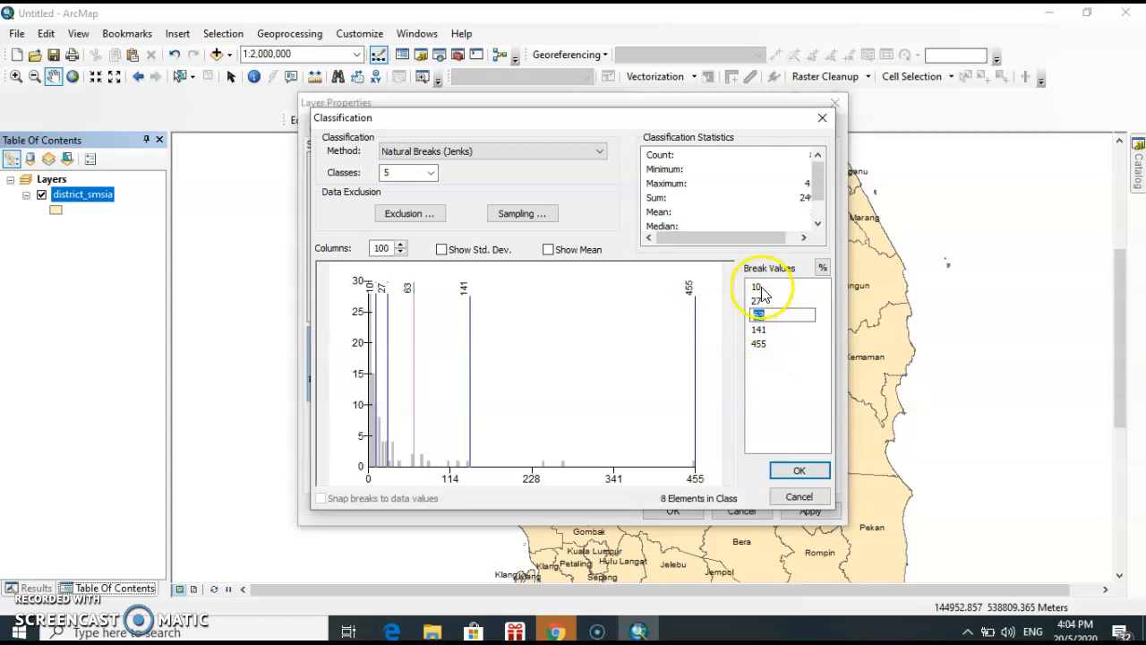
pyautogui.click(767, 302)
pyautogui.click(798, 473)
pyautogui.click(799, 475)
pyautogui.click(810, 510)
pyautogui.click(675, 512)
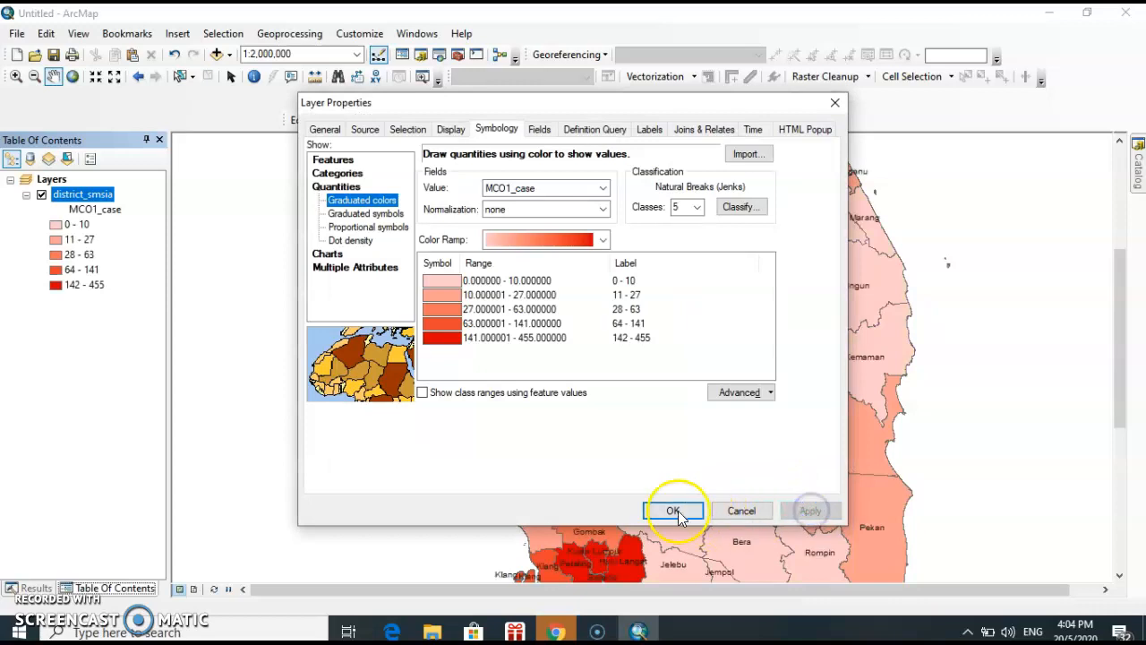
# Examine the labeled districts on the shaded map, from the Klang Valley area out to the whole peninsula
pyautogui.moveTo(801, 409); pyautogui.dragTo(776, 358)
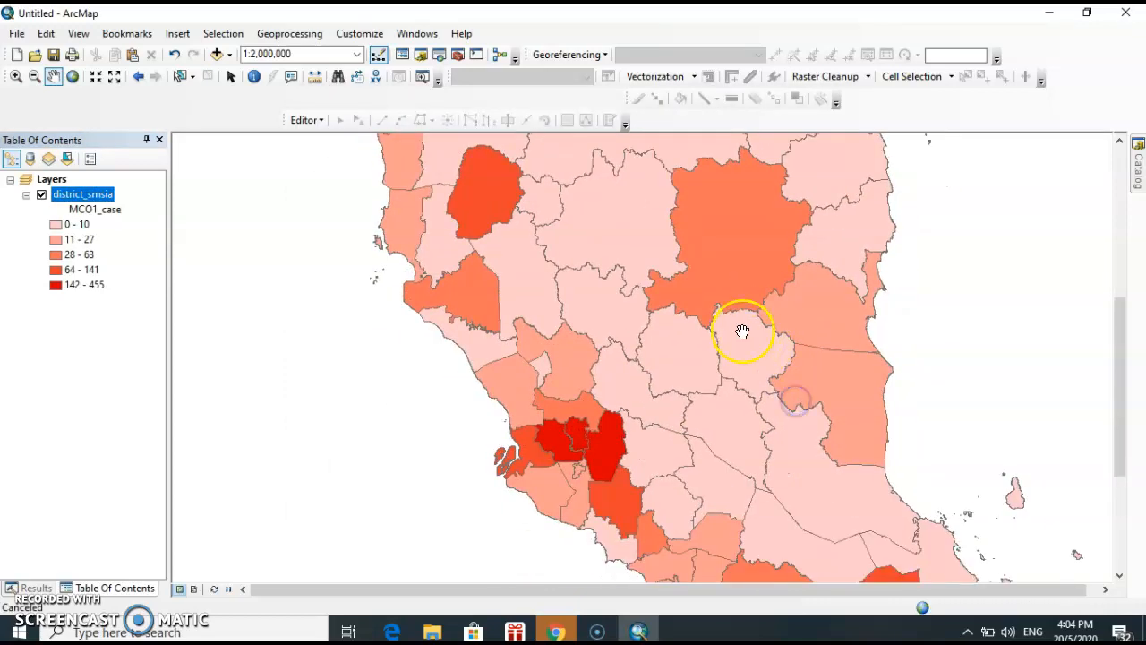
pyautogui.scroll(2, 742, 332)
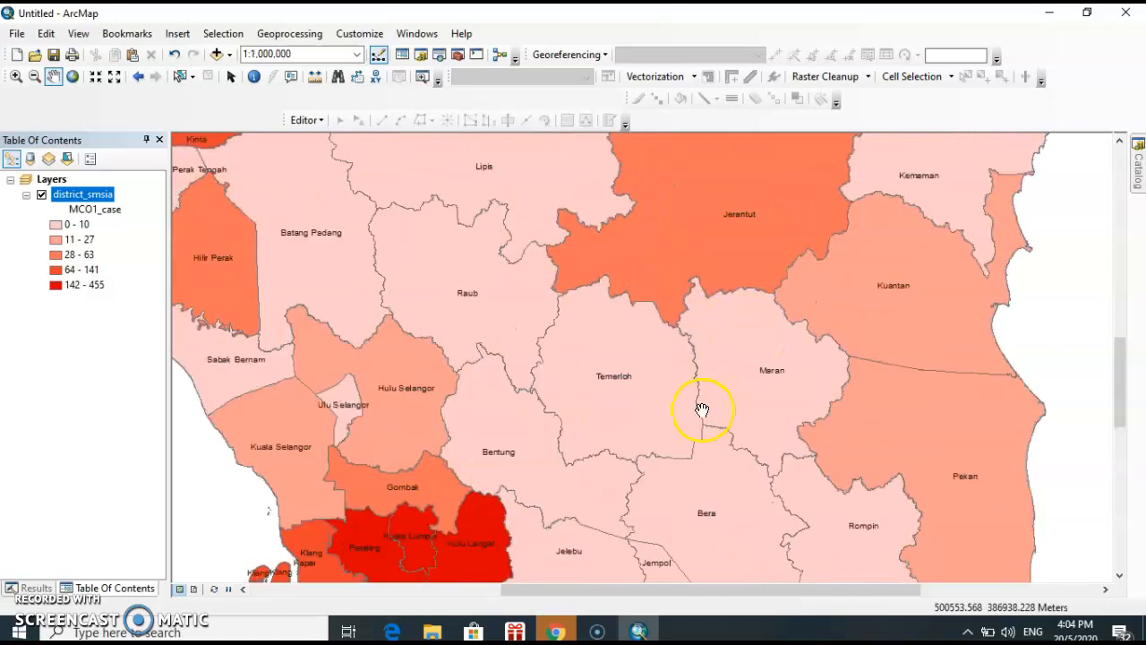
pyautogui.moveTo(687, 432); pyautogui.dragTo(742, 284)
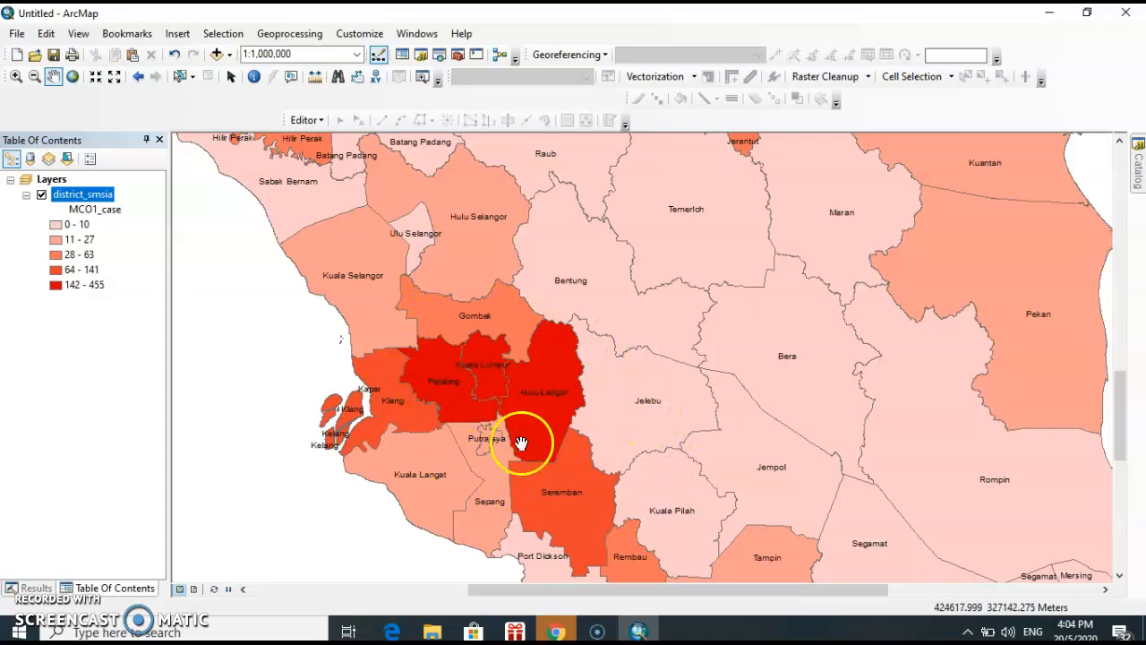
pyautogui.scroll(1, 550, 396)
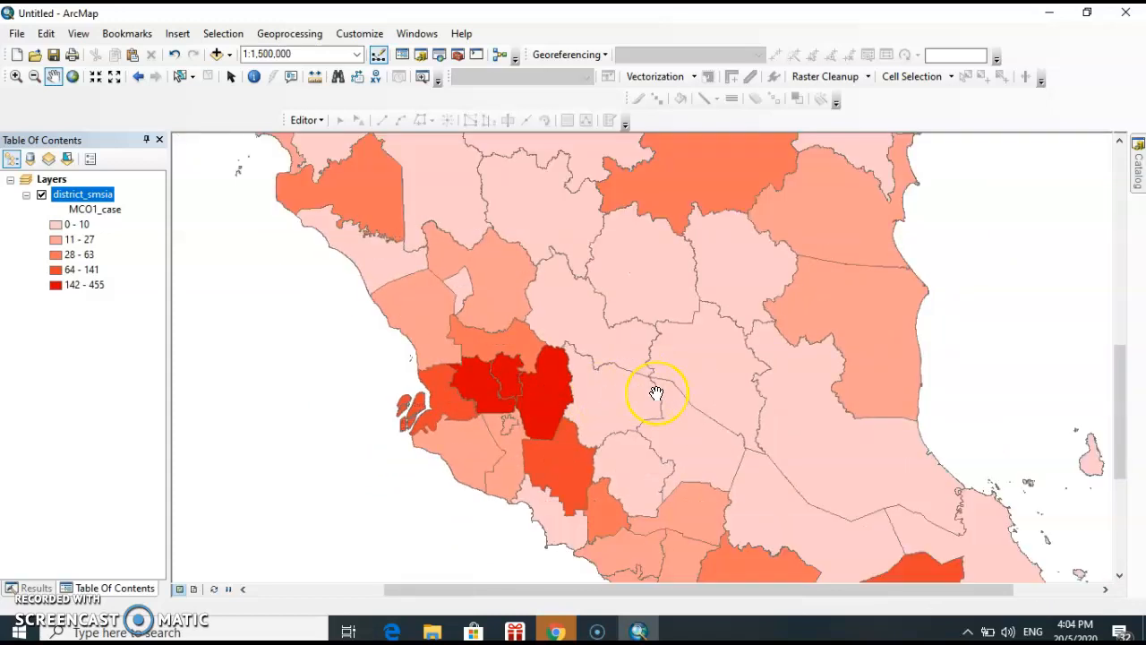
pyautogui.scroll(1, 657, 393)
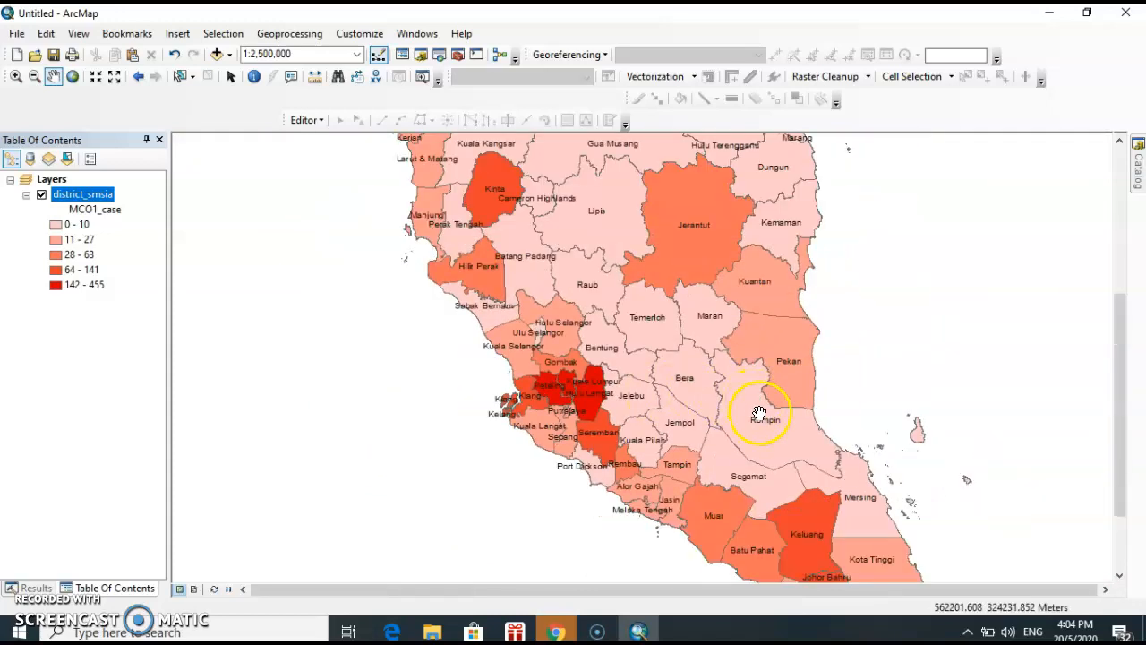
pyautogui.scroll(1, 759, 413)
pyautogui.moveTo(742, 320); pyautogui.dragTo(722, 376)
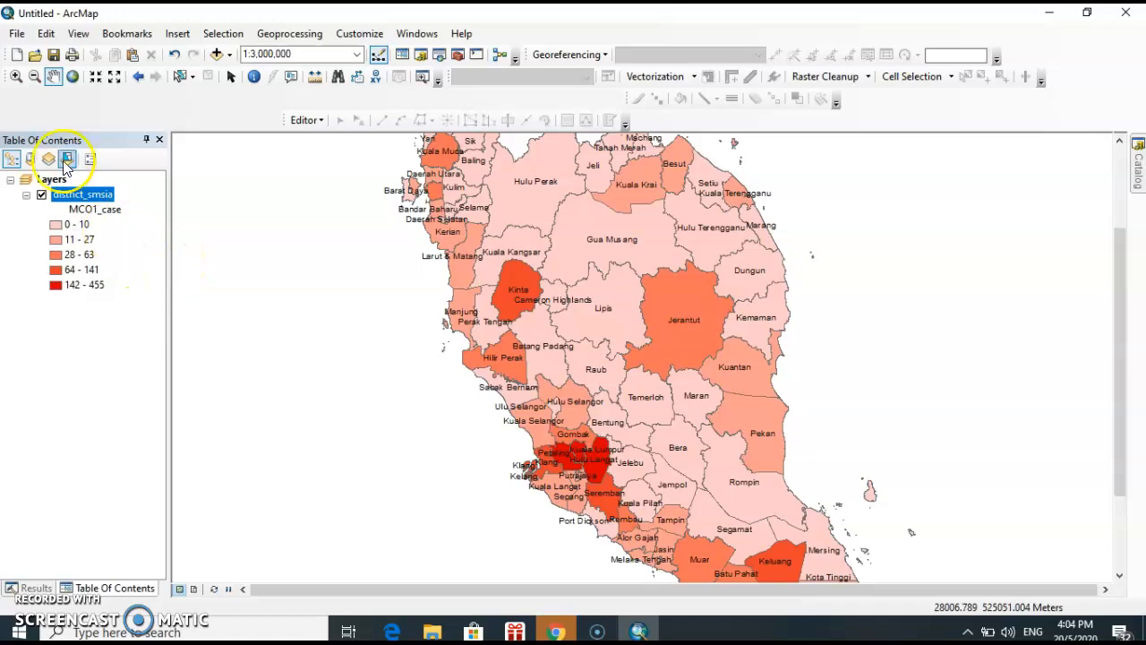
# Turn off feature labels for the district_smsia layer and dismiss the USB notification
pyautogui.click(91, 193)
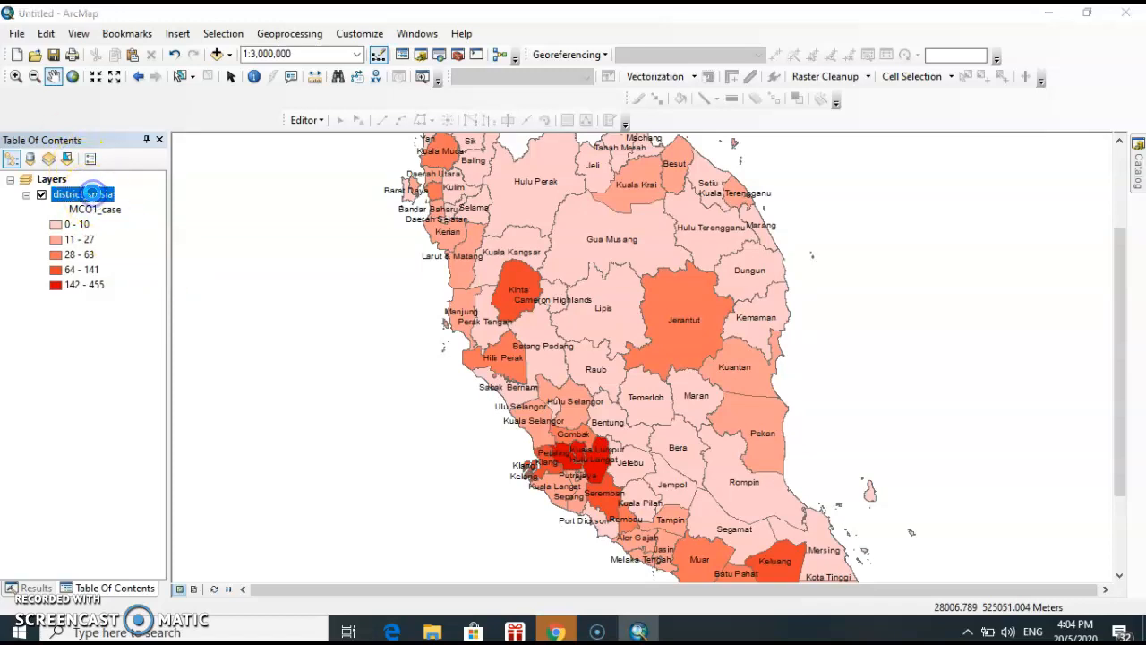
pyautogui.doubleClick(92, 193)
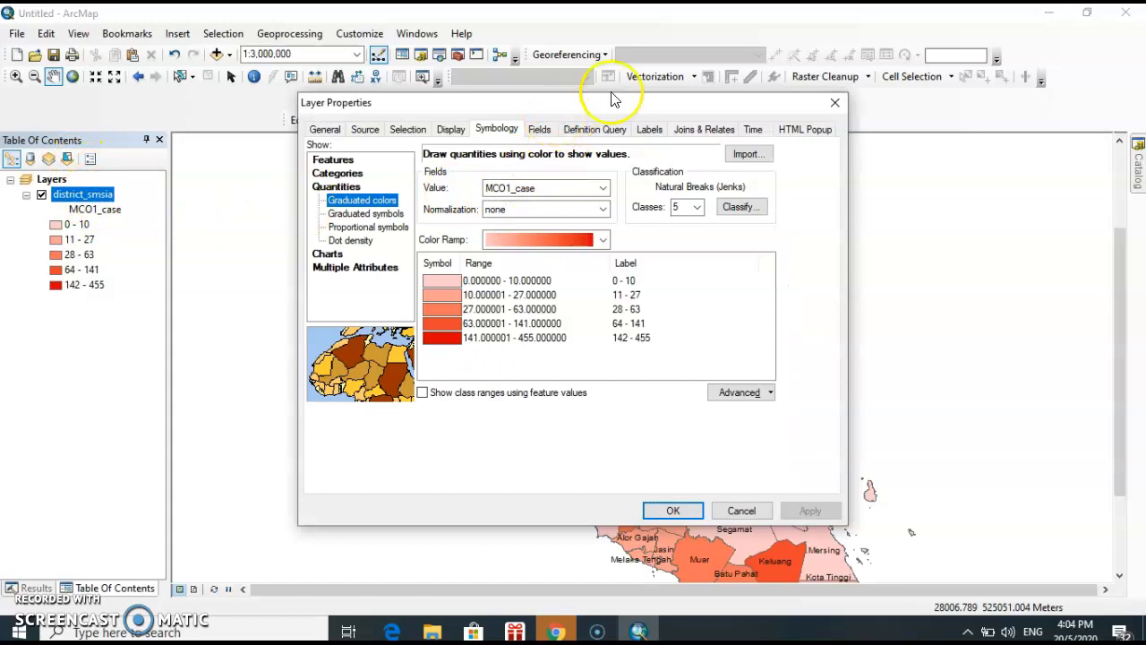
pyautogui.click(650, 129)
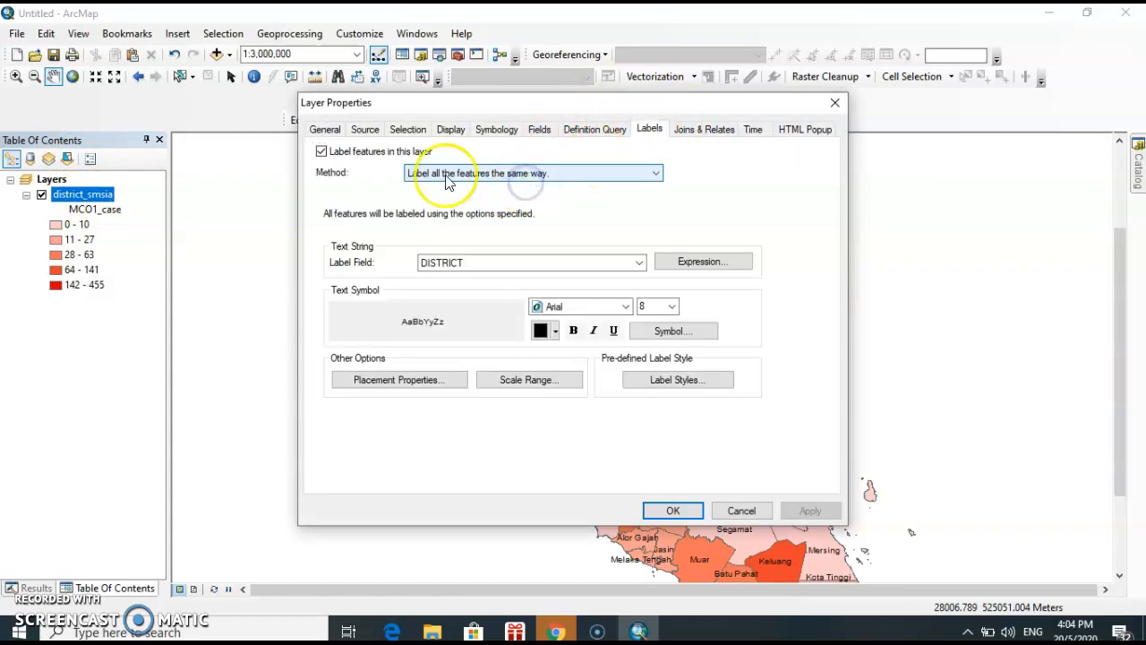
pyautogui.click(321, 152)
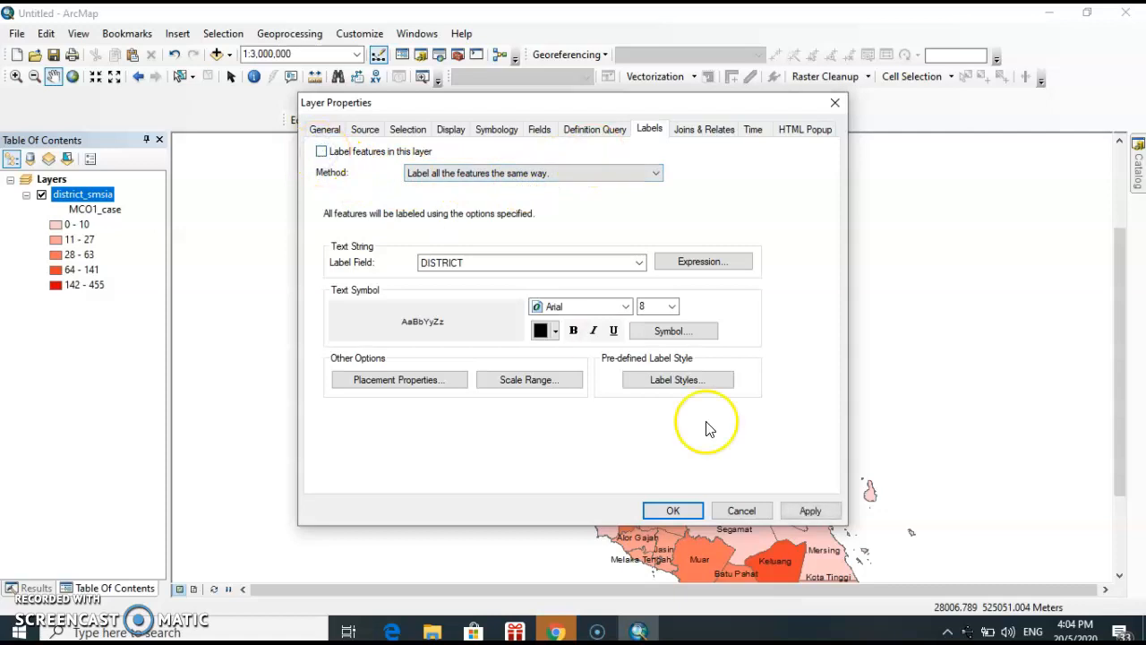
pyautogui.click(800, 513)
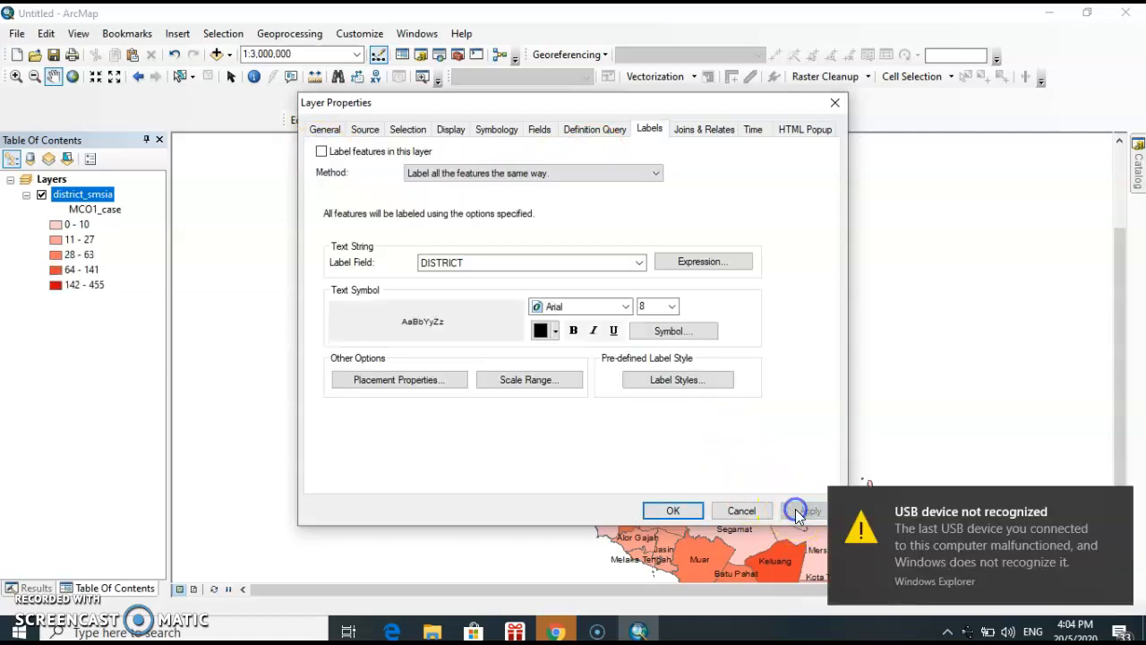
pyautogui.click(685, 509)
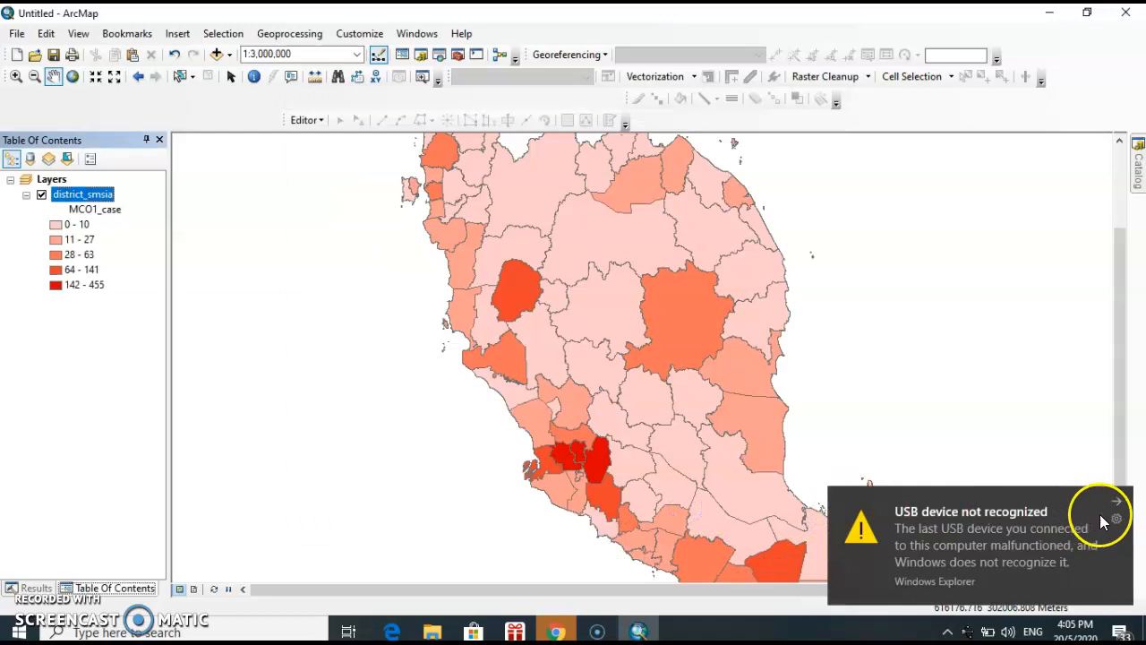
pyautogui.click(1118, 502)
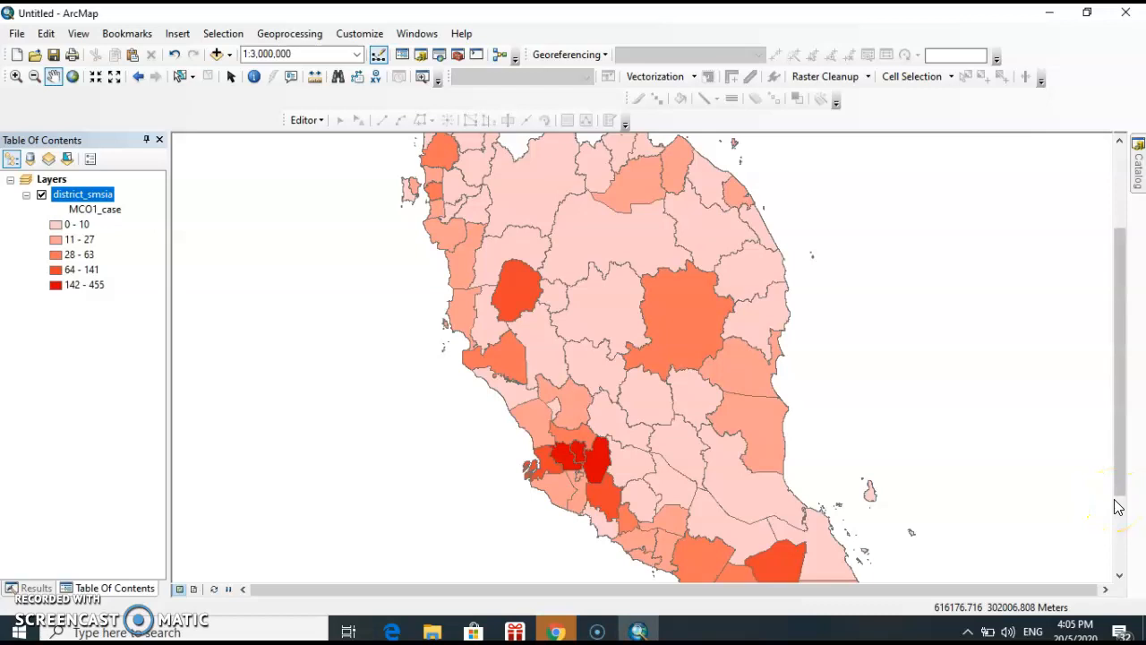
# Examine the unlabeled map and compare the district shades with the MCO1_case legend classes
pyautogui.moveTo(677, 376); pyautogui.dragTo(691, 333)
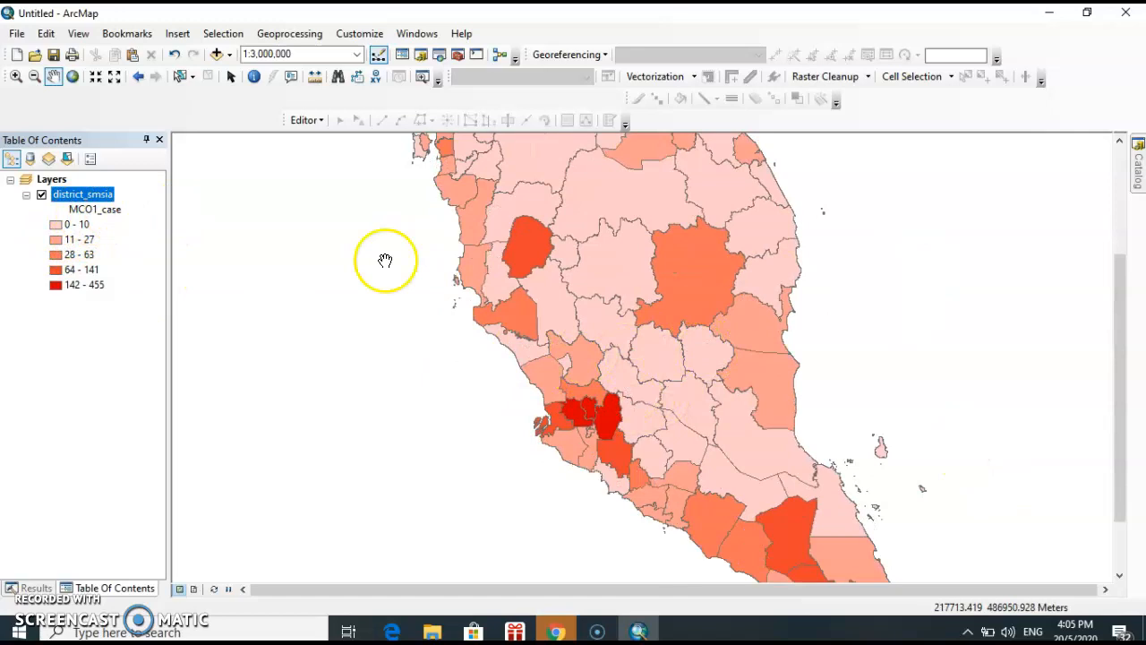
pyautogui.scroll(1, 643, 350)
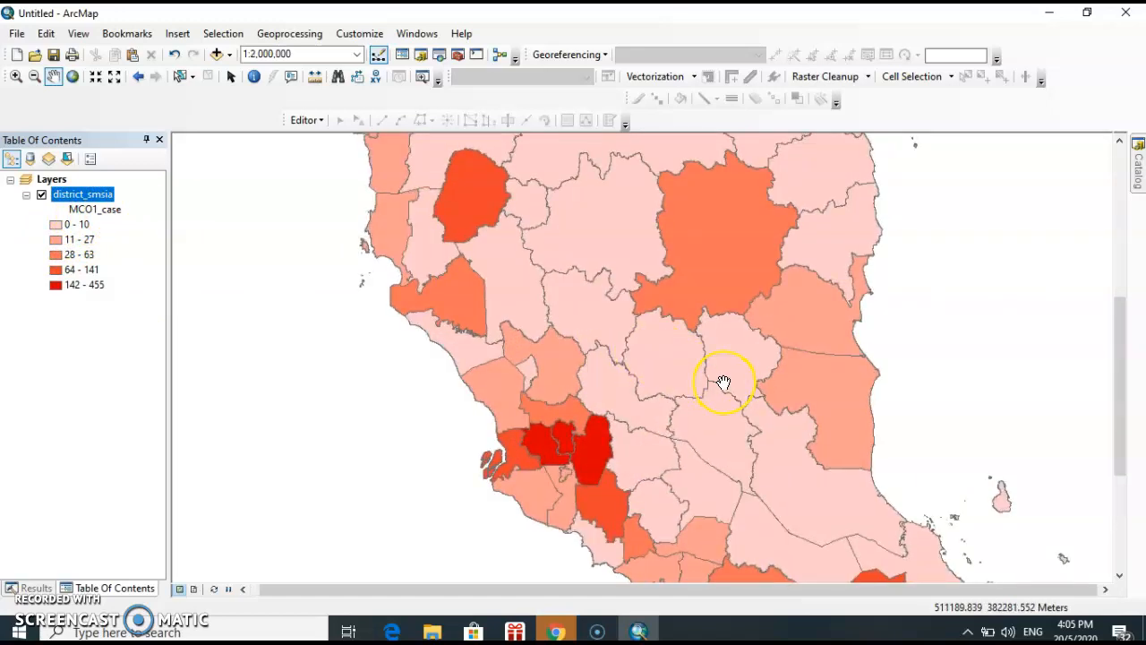
pyautogui.scroll(-2, 722, 382)
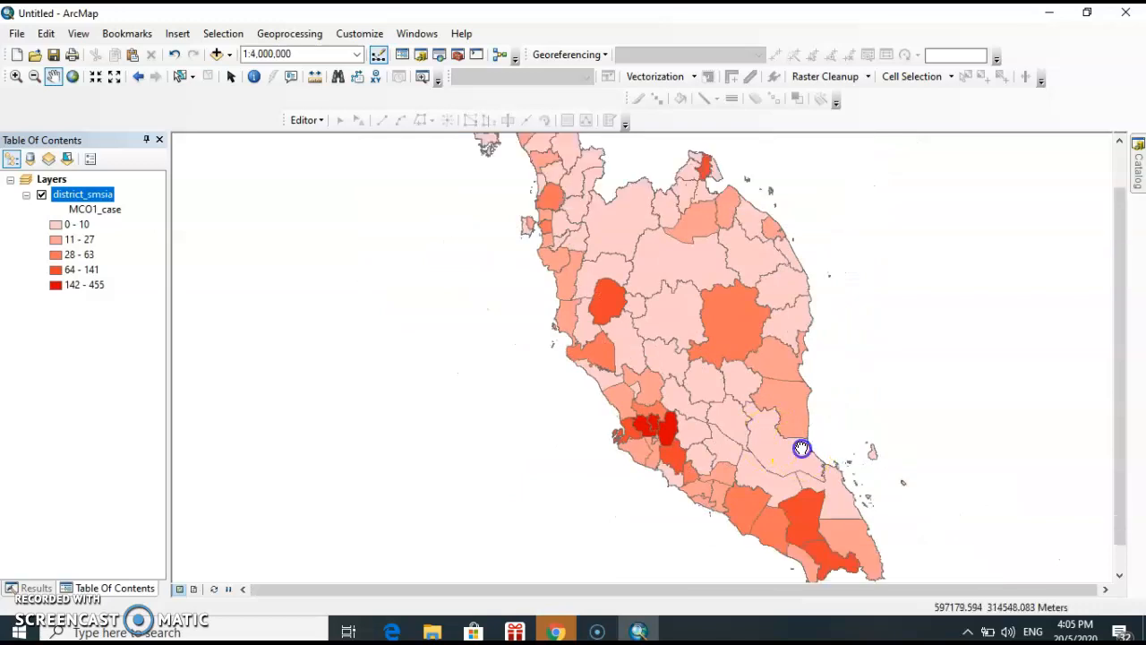
pyautogui.moveTo(801, 448); pyautogui.dragTo(748, 442)
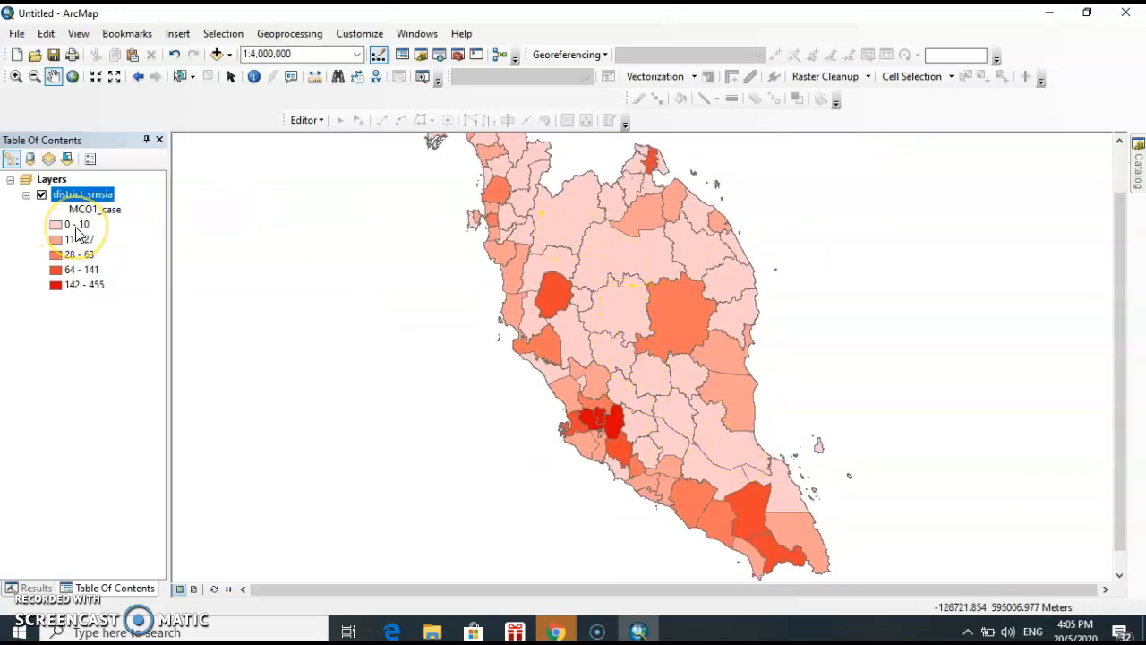
pyautogui.moveTo(583, 260); pyautogui.dragTo(577, 282)
pyautogui.scroll(1, 602, 338)
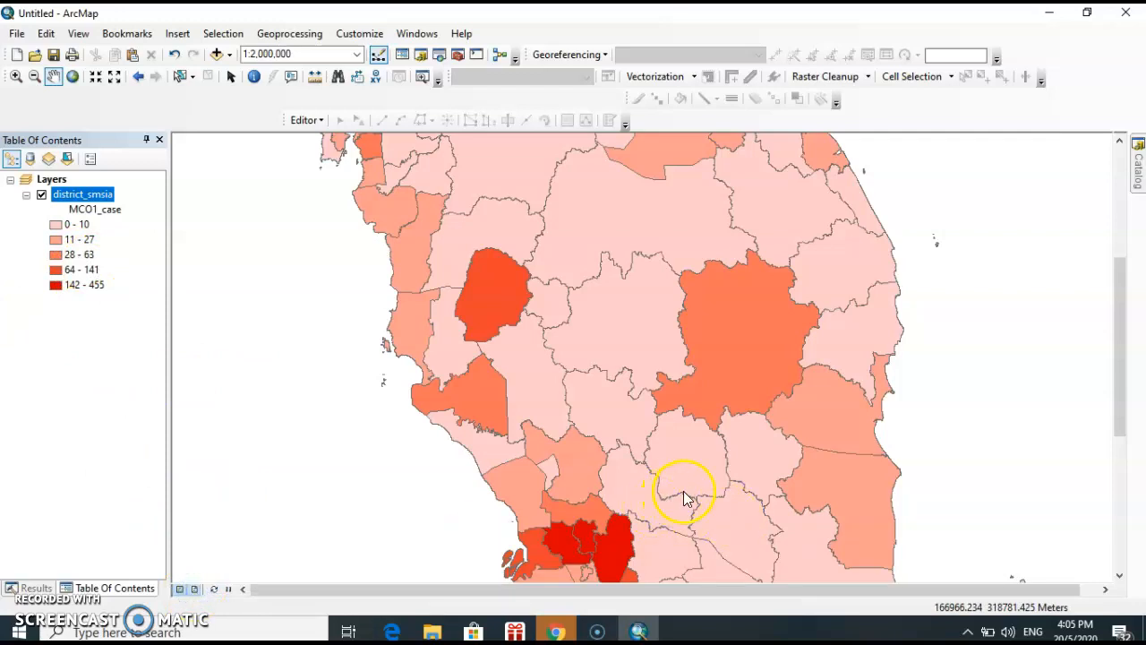
# Preview the map in layout view, and return to data view to compare how it displays
pyautogui.click(194, 589)
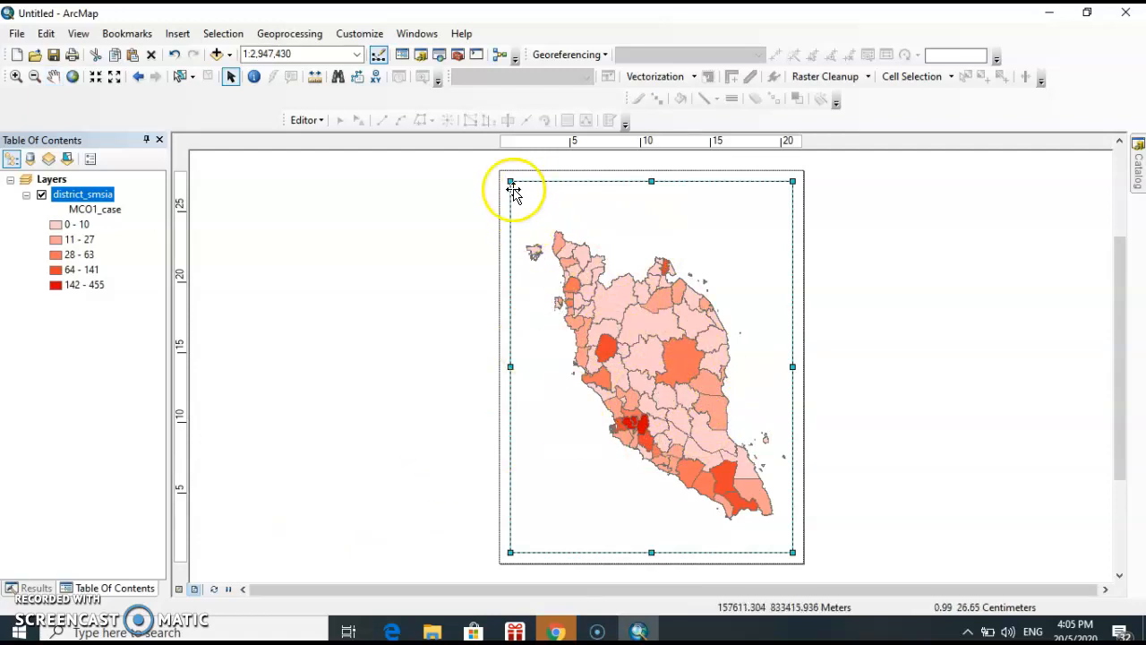
pyautogui.click(180, 590)
pyautogui.scroll(2, 642, 361)
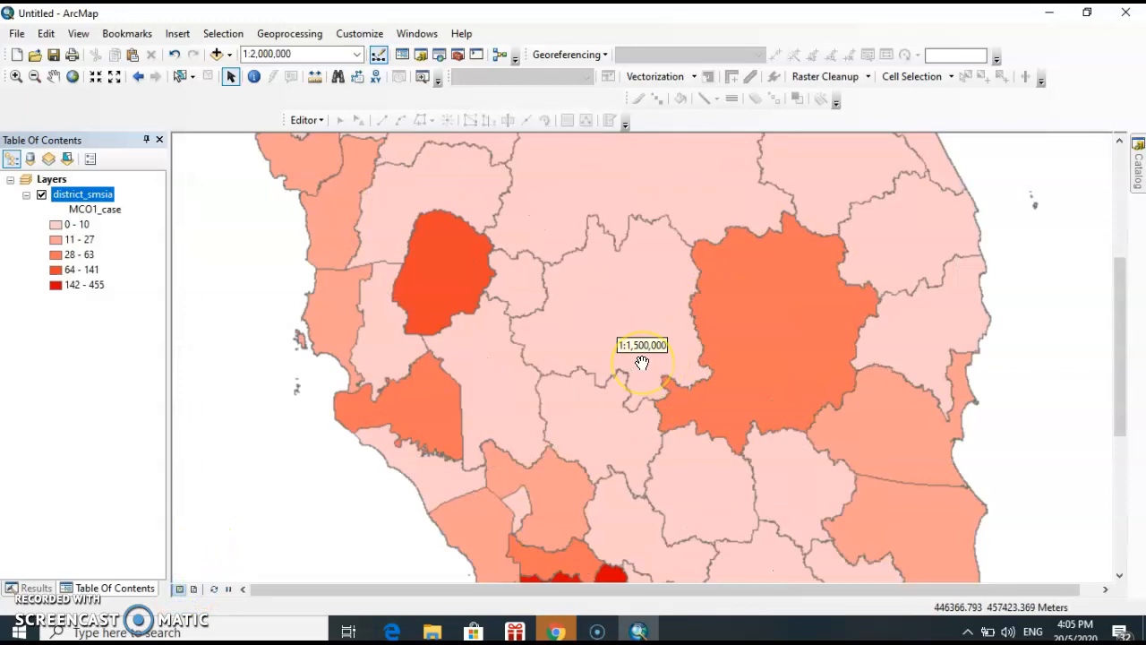
pyautogui.scroll(-2, 642, 362)
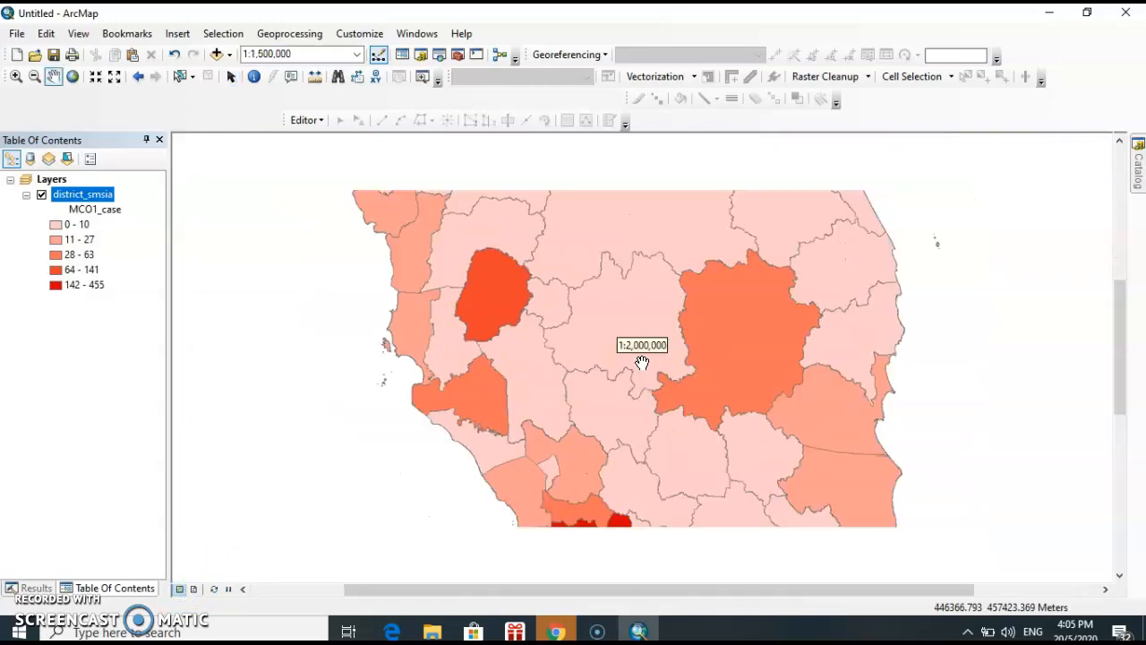
# Switch to layout view and insert the map title "COVID-19 cases during MCO1"
pyautogui.click(193, 590)
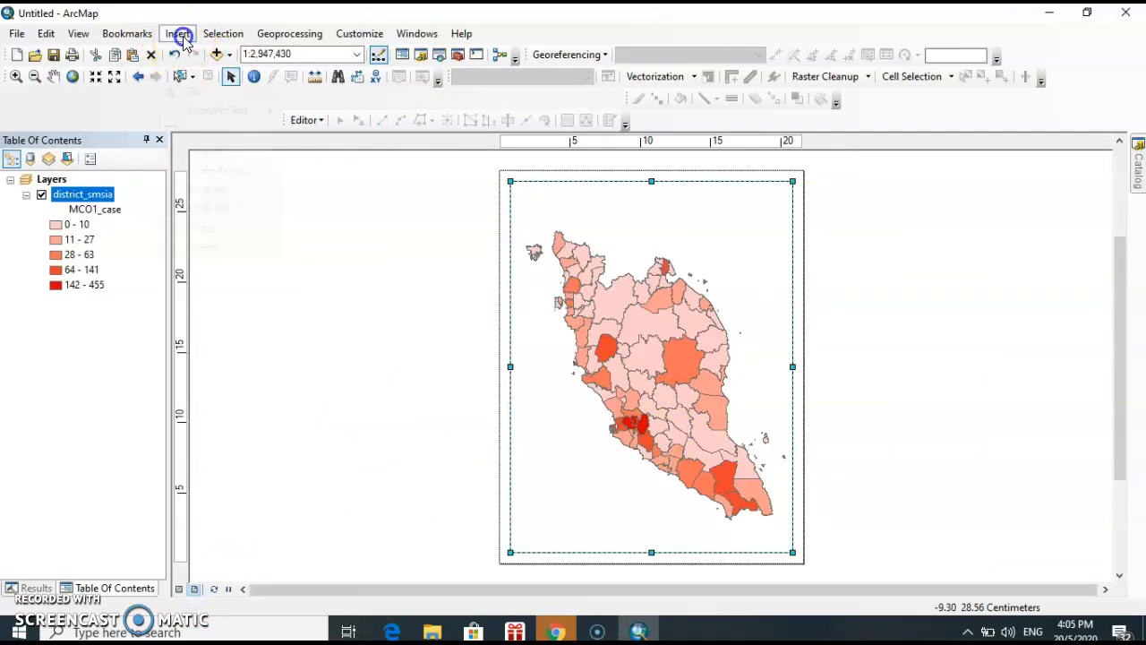
pyautogui.click(178, 33)
pyautogui.click(201, 71)
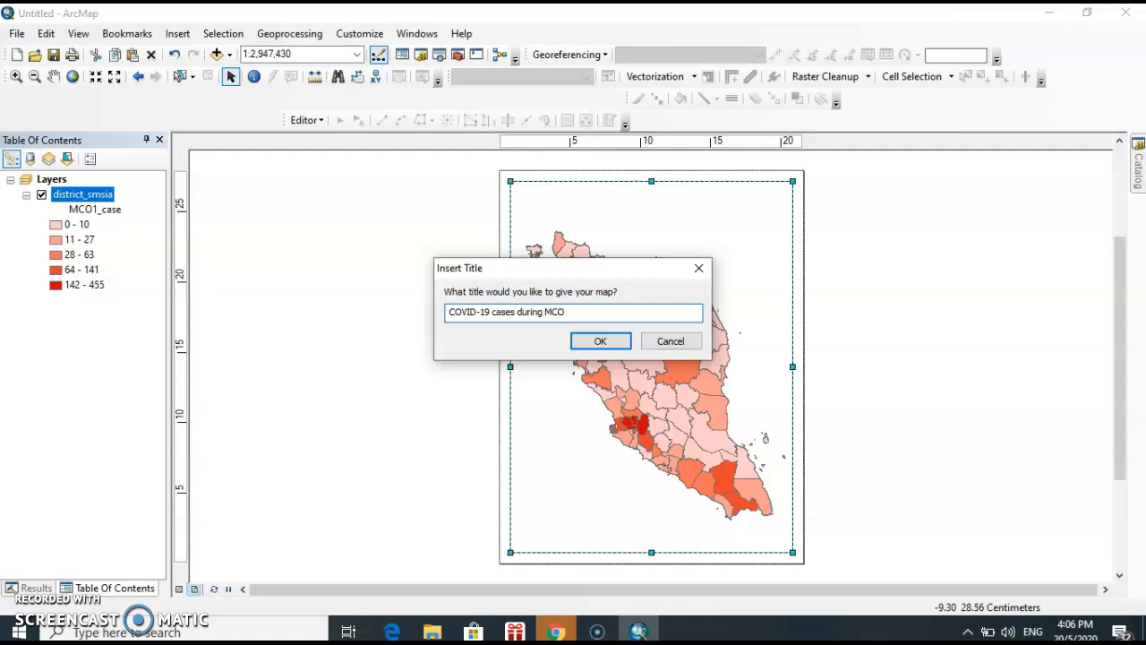
pyautogui.press('Return')
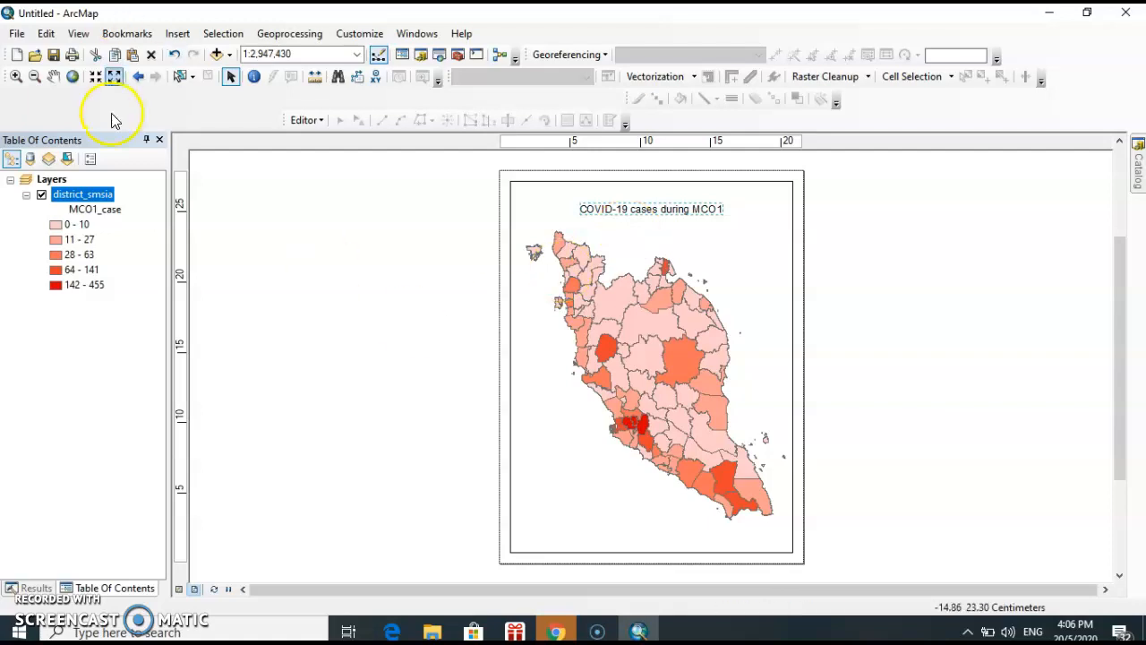
# Insert a one-column legend for district_smsia with default frame and patch settings, and place it in the lower-left corner of the page
pyautogui.click(197, 34)
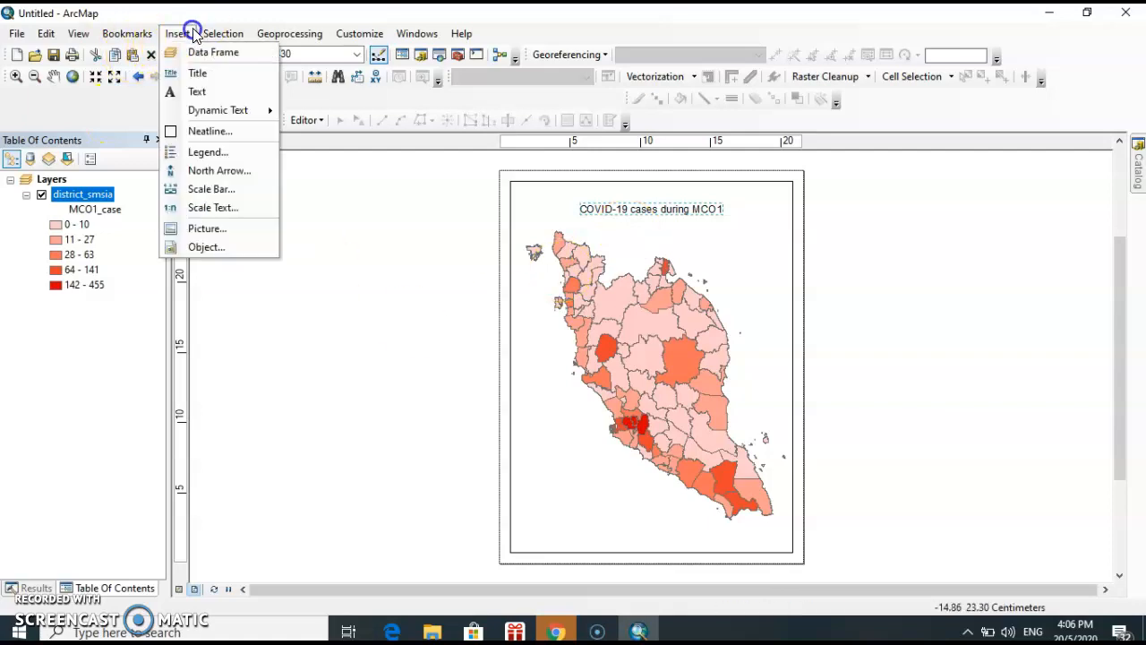
pyautogui.click(239, 154)
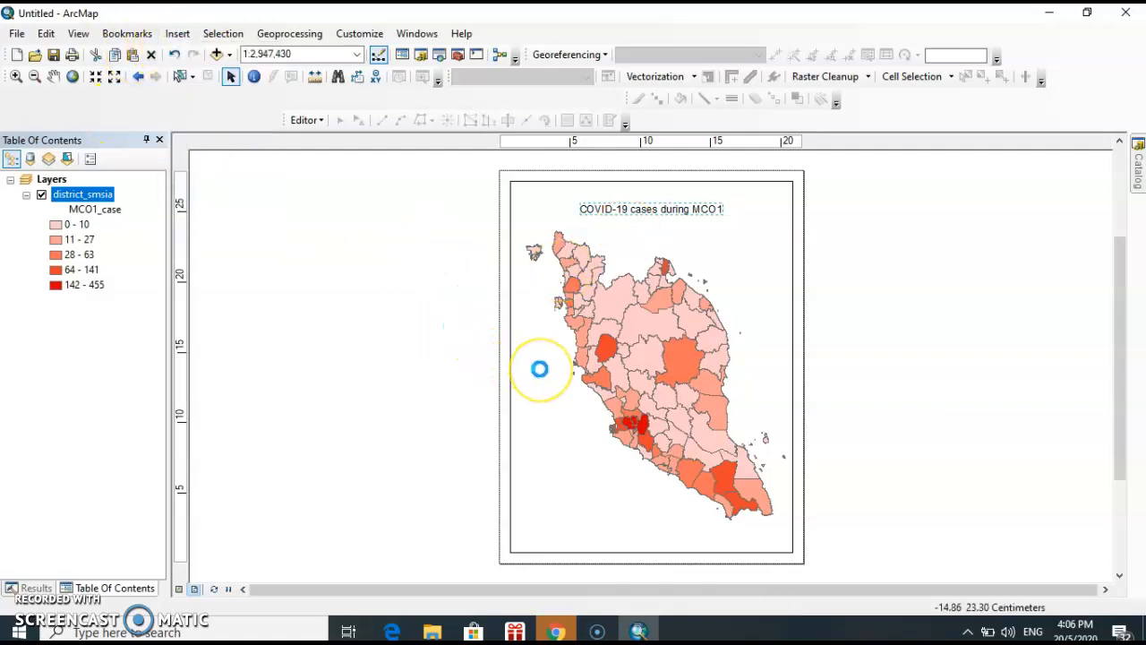
pyautogui.click(687, 471)
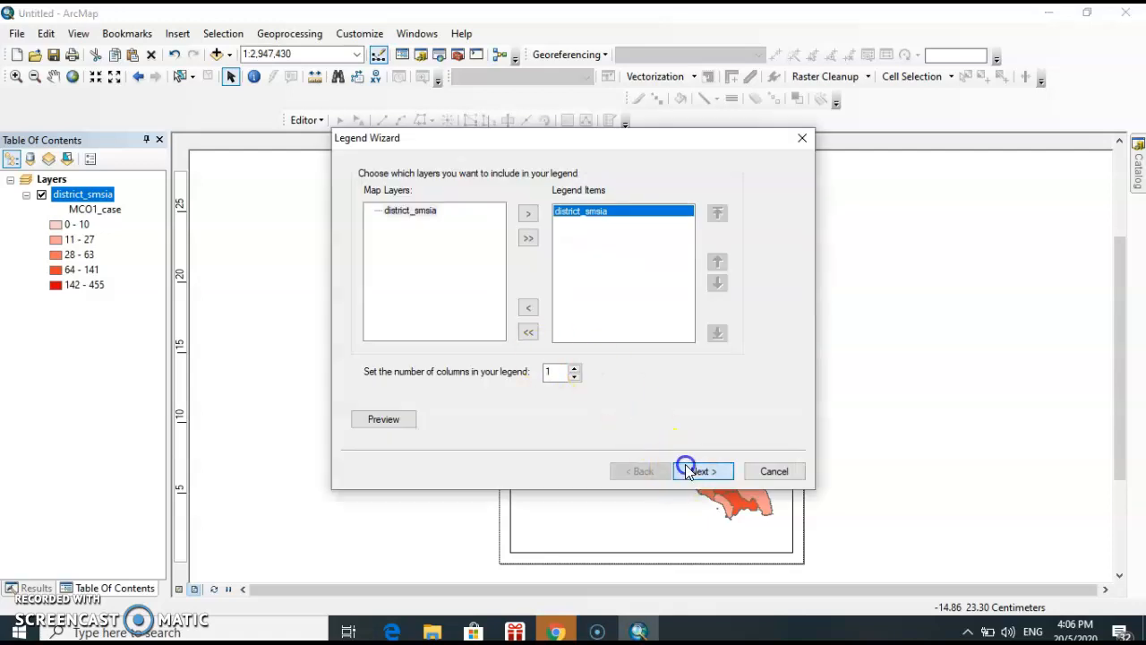
pyautogui.click(693, 473)
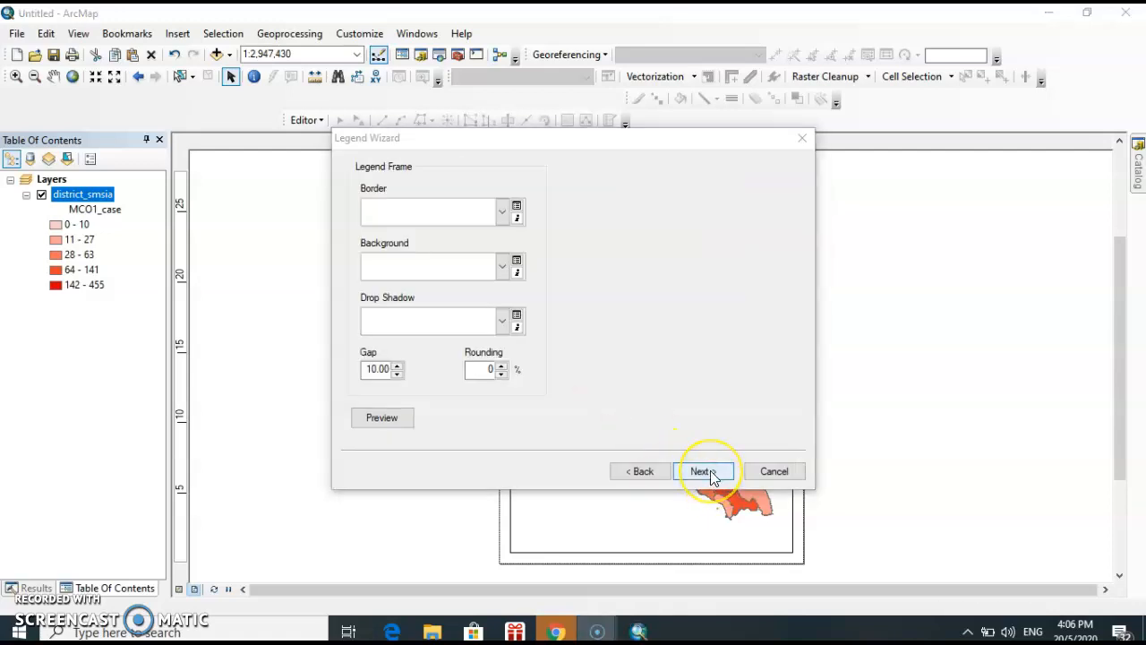
pyautogui.click(704, 472)
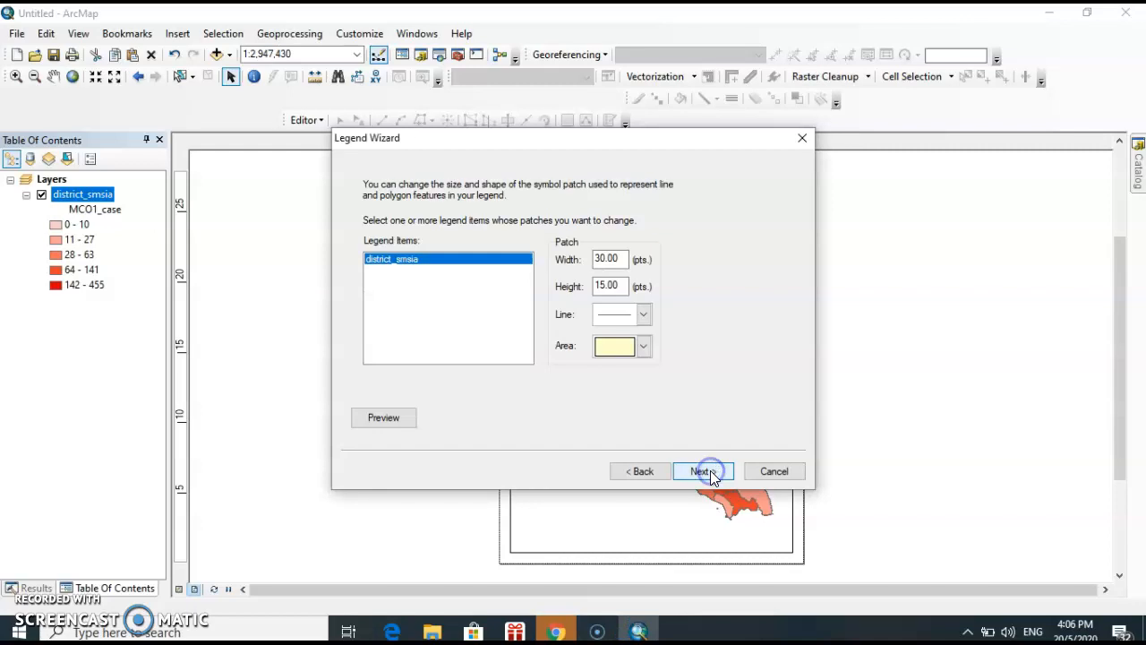
pyautogui.click(705, 472)
pyautogui.click(704, 472)
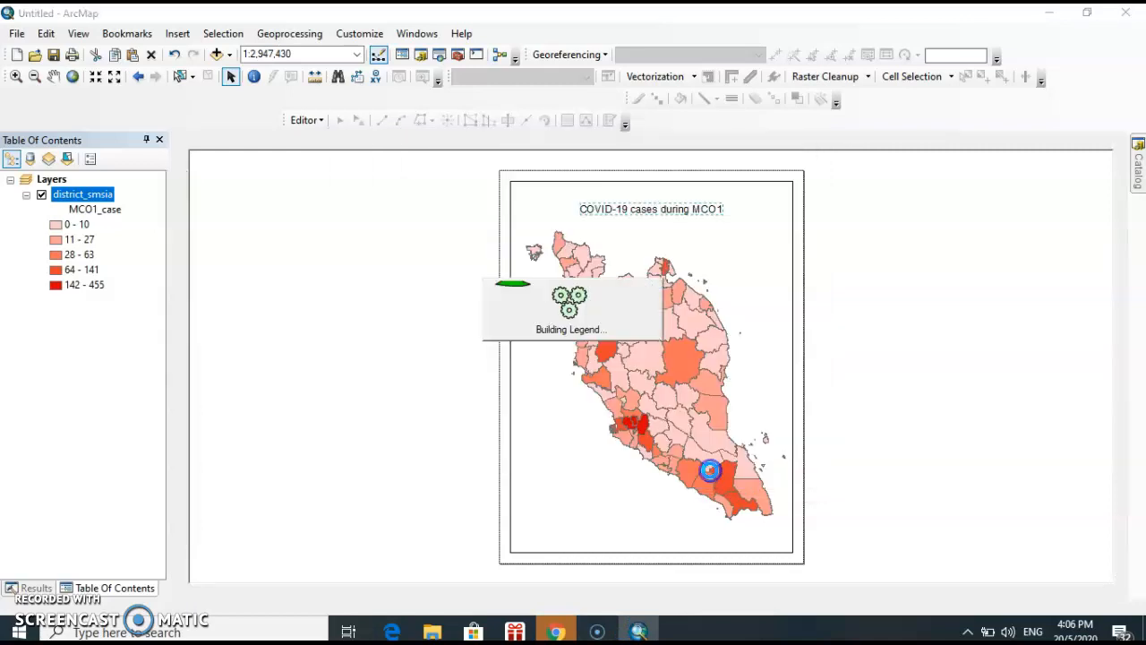
pyautogui.moveTo(632, 541); pyautogui.dragTo(570, 513)
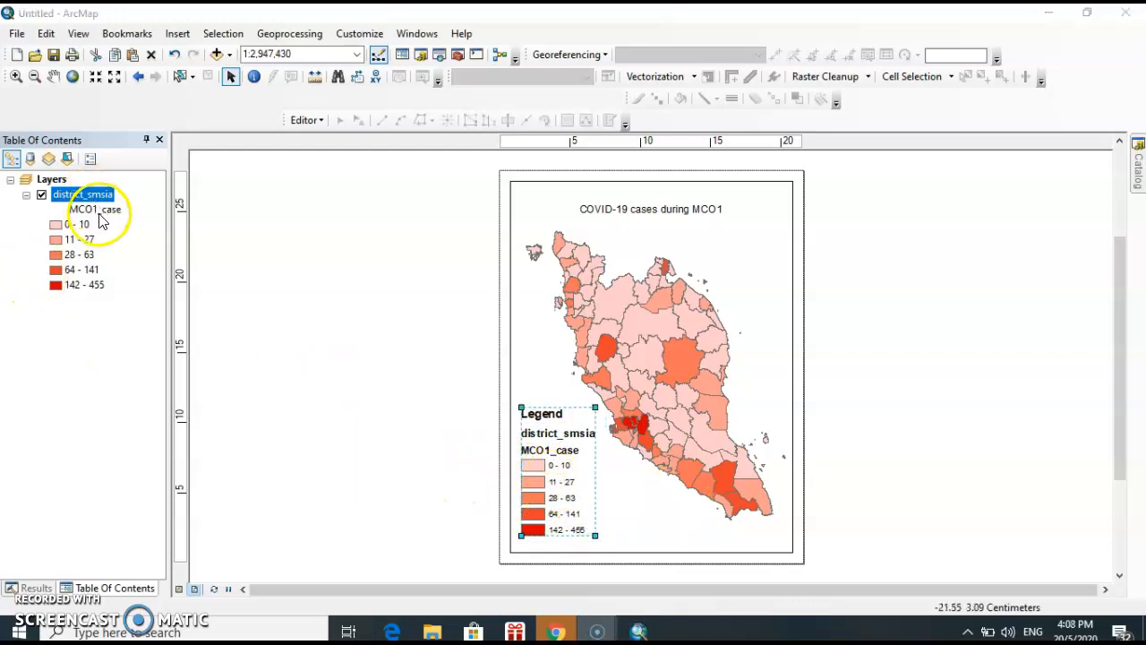
# Change the legend's district_smsia item style to Horizontal with Heading, Labels, and Description
pyautogui.click(573, 435)
pyautogui.doubleClick(557, 413)
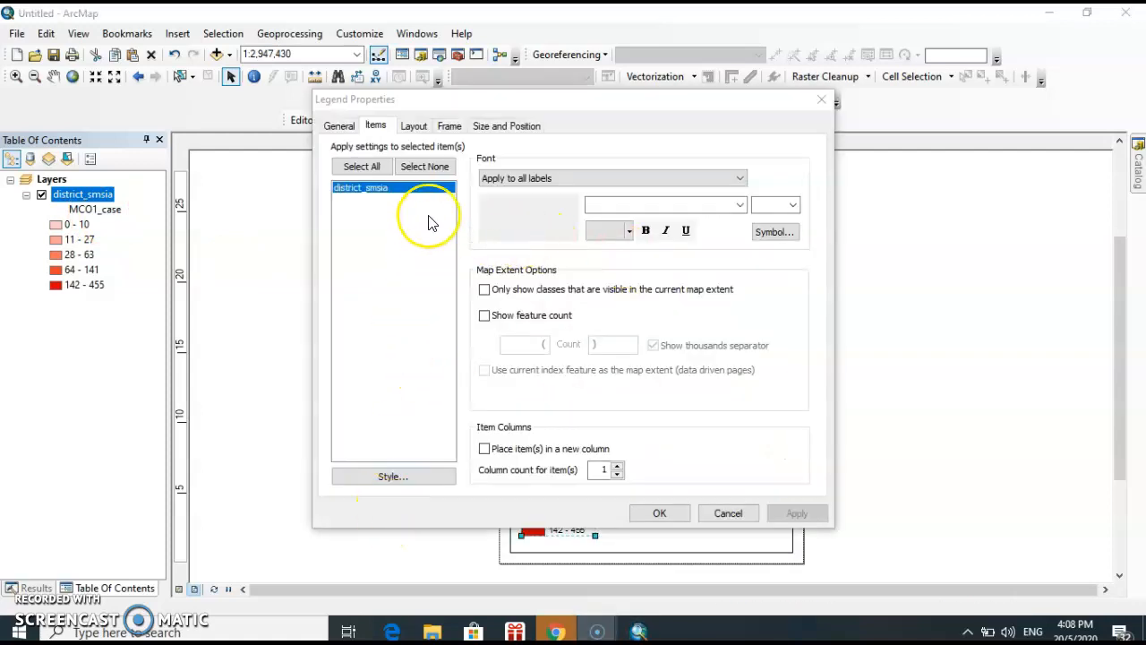
pyautogui.click(421, 476)
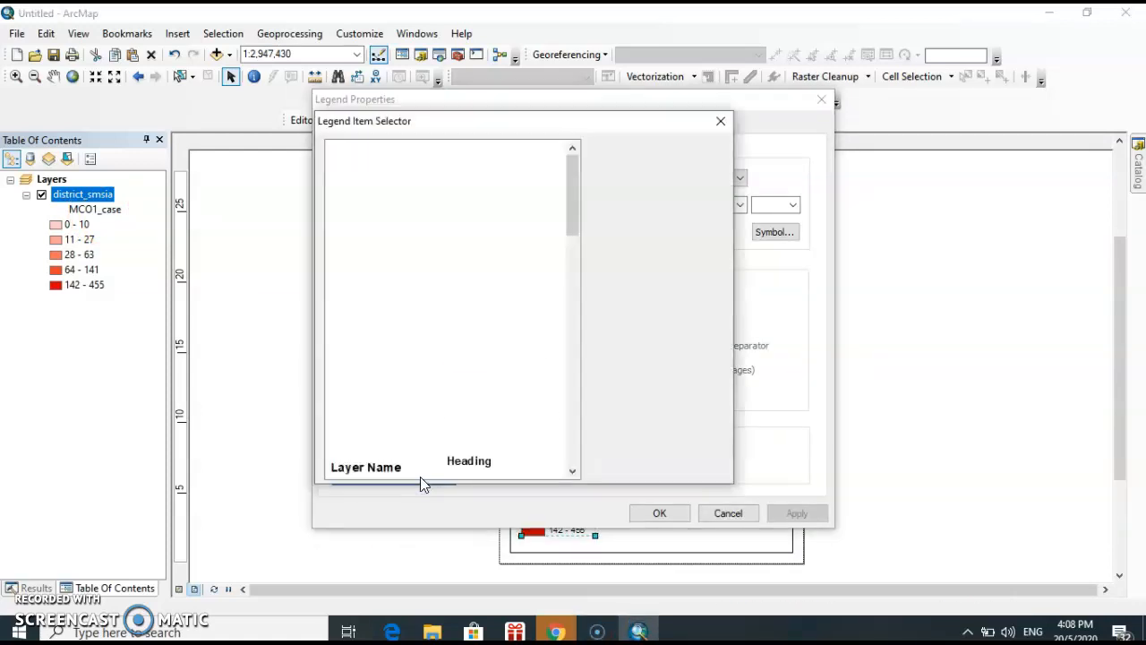
pyautogui.scroll(-4, 385, 233)
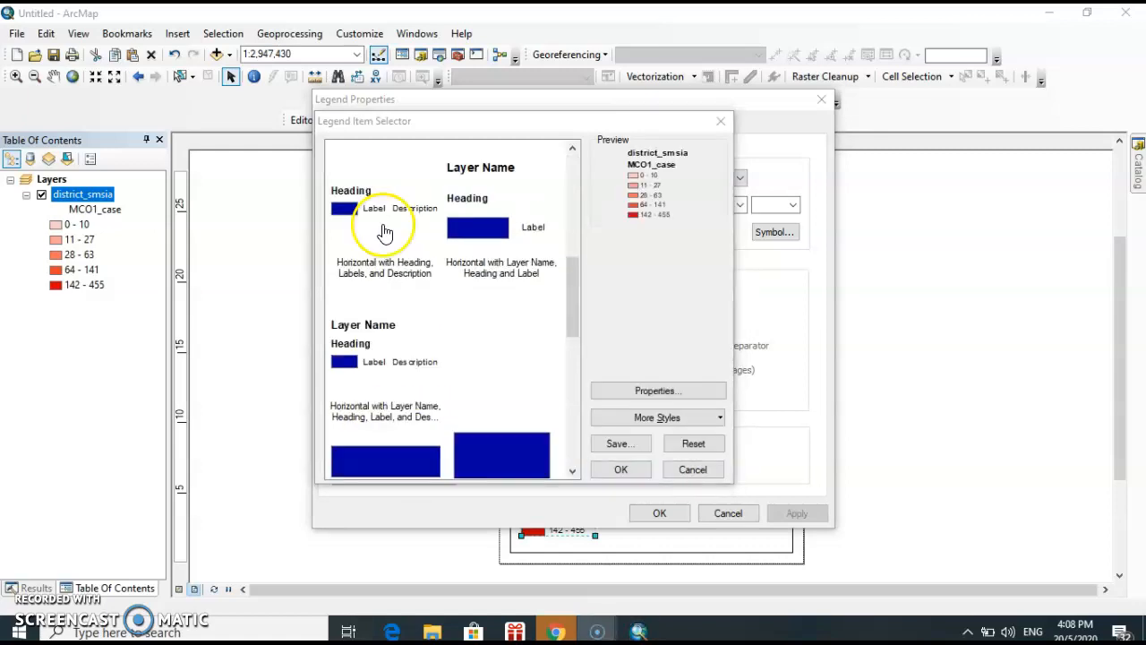
pyautogui.click(385, 233)
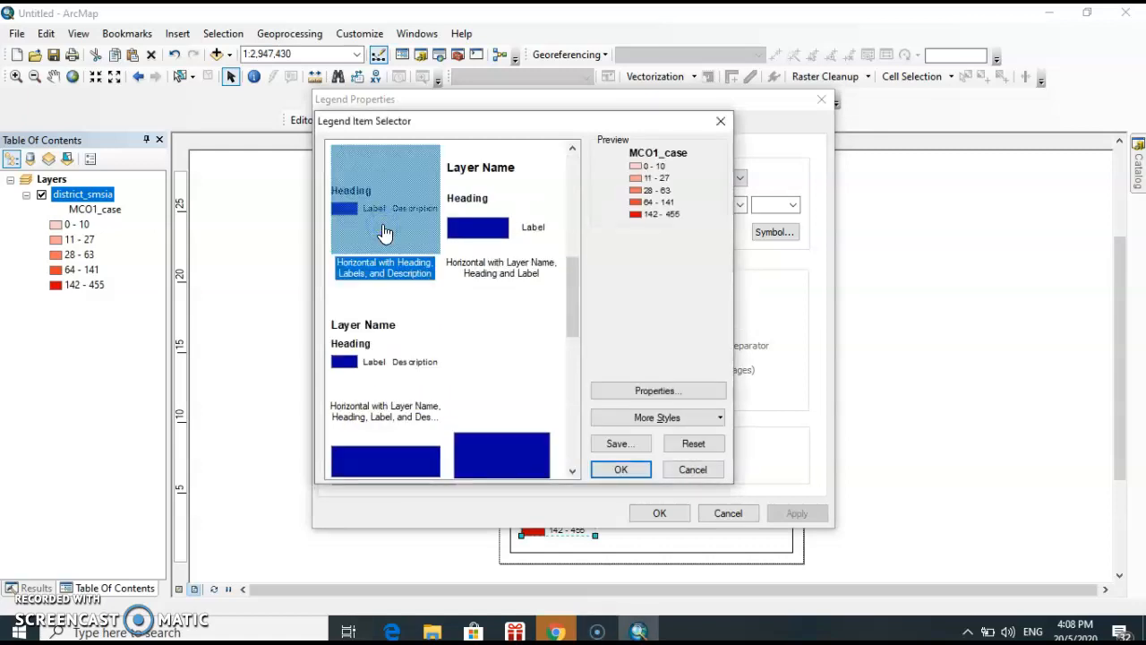
pyautogui.click(620, 467)
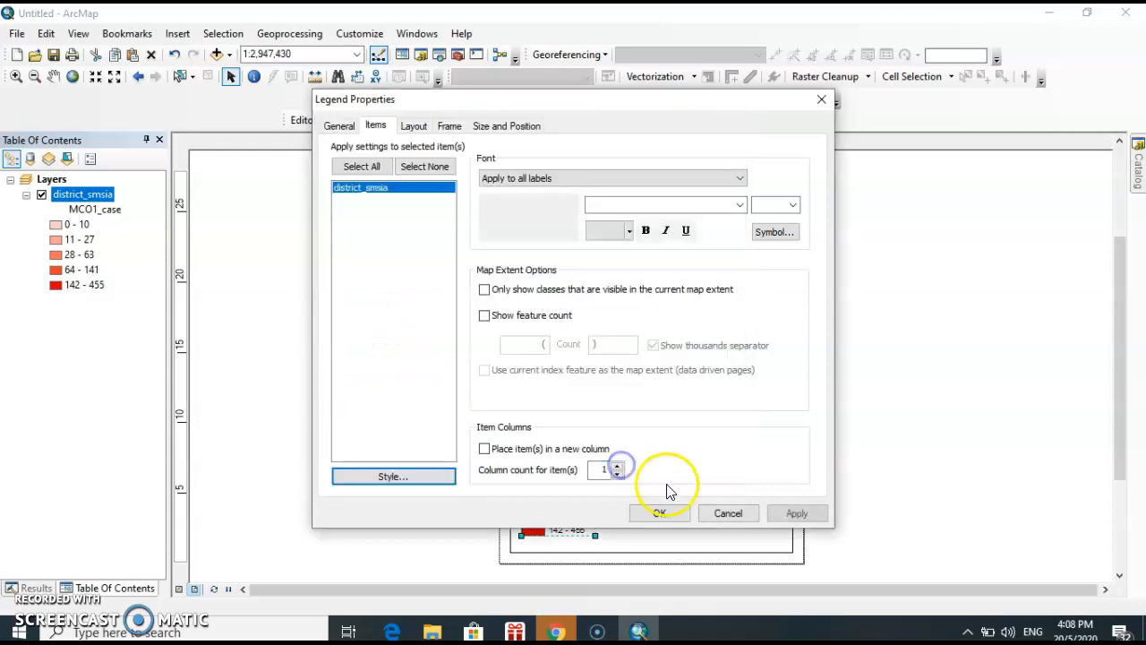
pyautogui.click(660, 512)
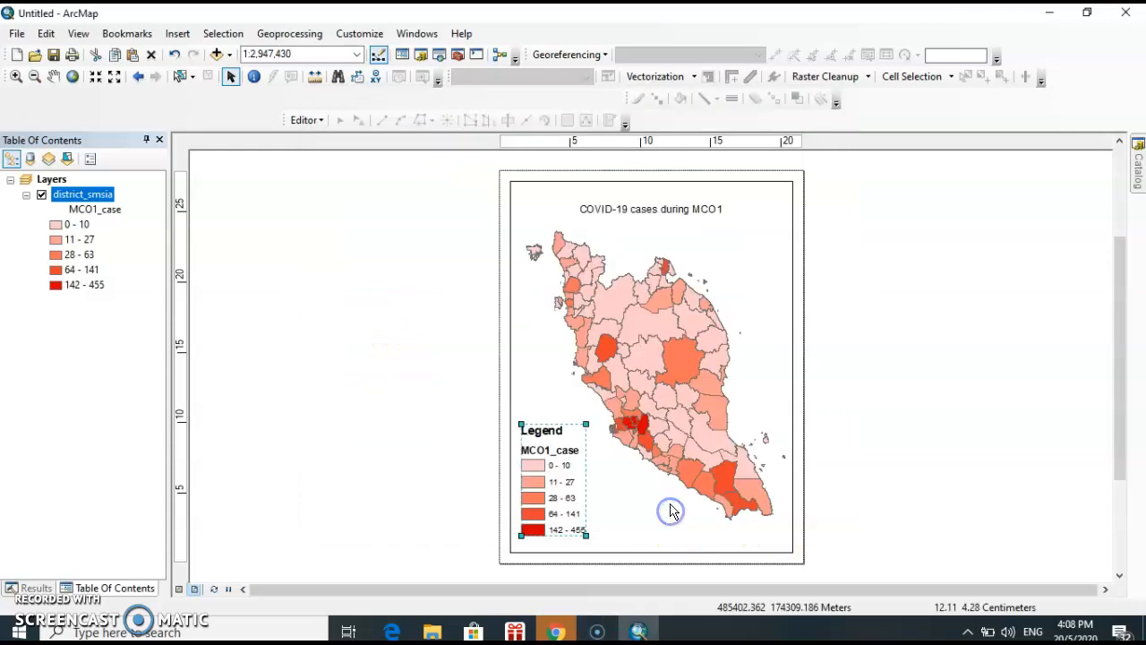
# Rename the MCO1_case heading under the district_smsia layer to "Case"
pyautogui.click(99, 211)
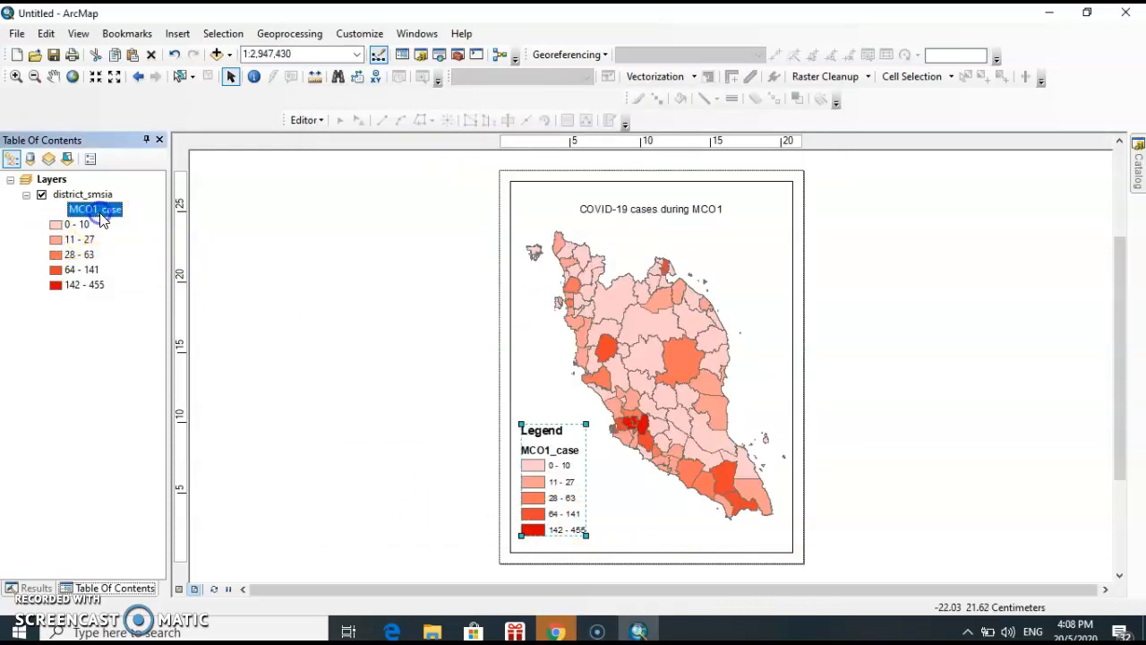
pyautogui.click(119, 212)
pyautogui.press('BackSpace')
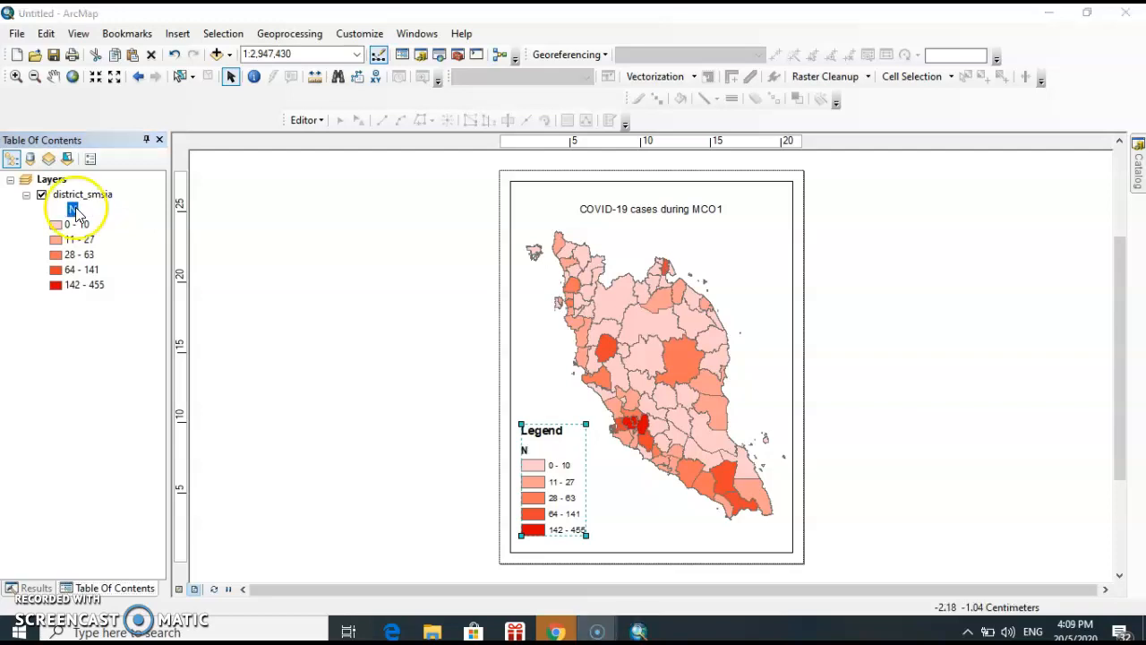
pyautogui.click(78, 212)
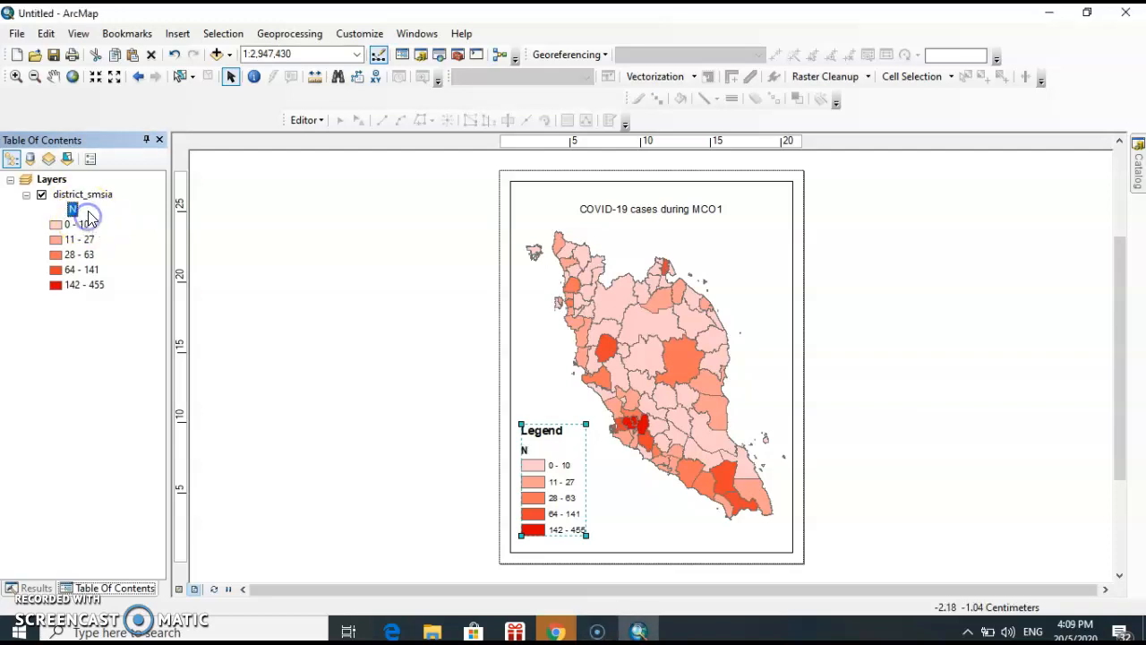
pyautogui.click(72, 210)
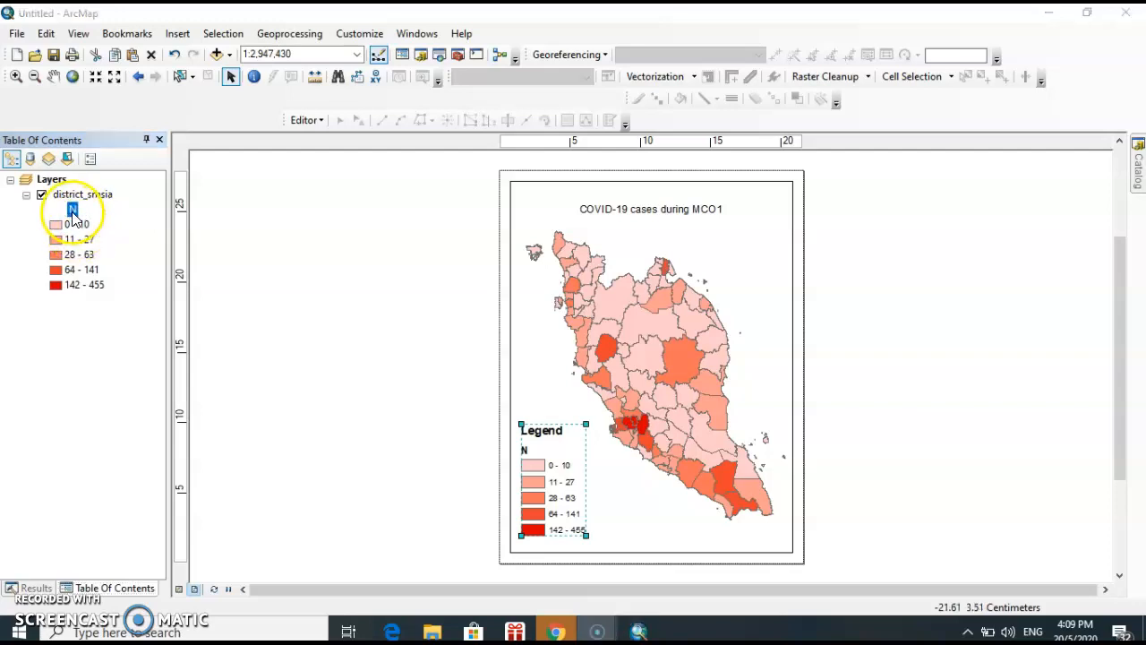
pyautogui.click(73, 210)
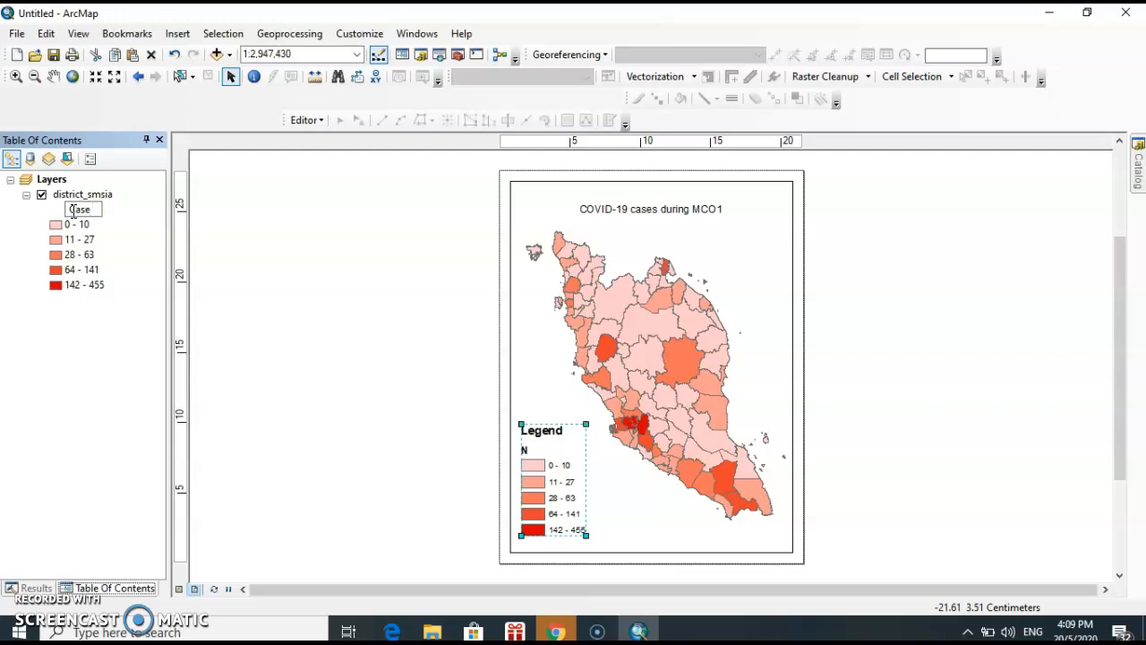
# Insert the default compass-style north arrow and place it enlarged directly above the legend
pyautogui.click(178, 33)
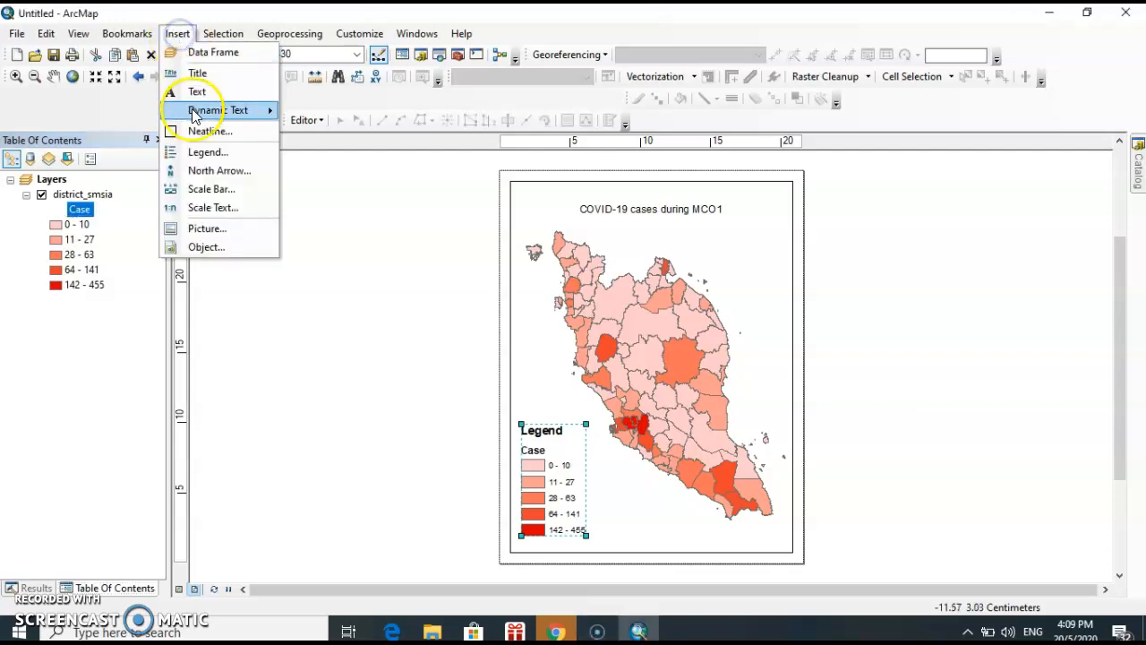
pyautogui.click(199, 171)
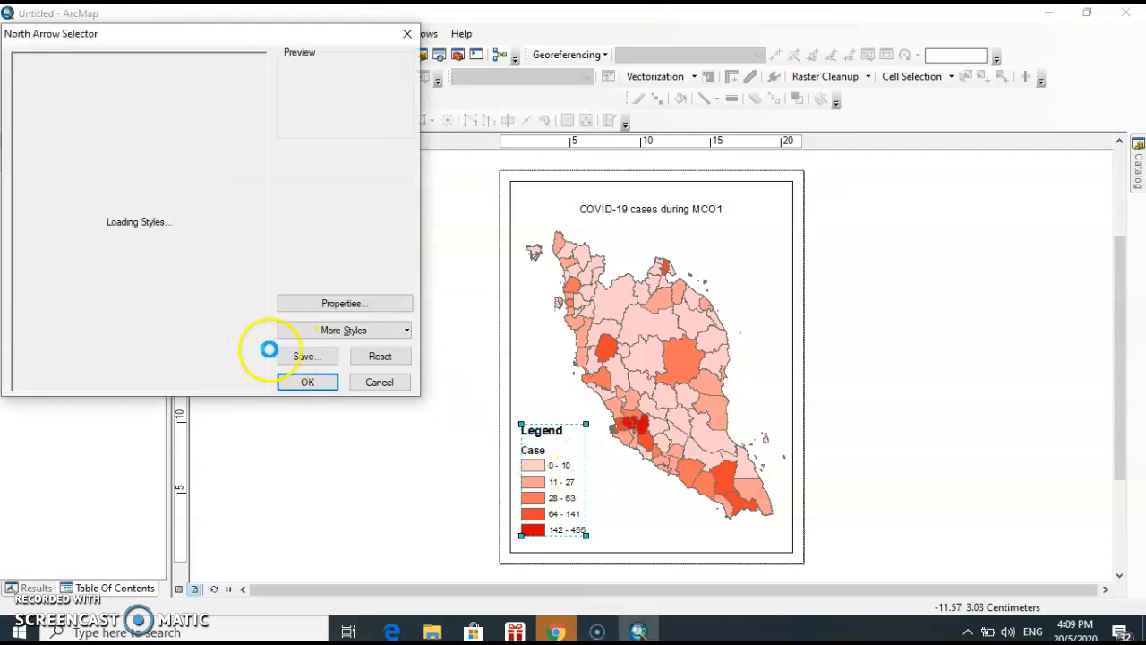
pyautogui.click(307, 382)
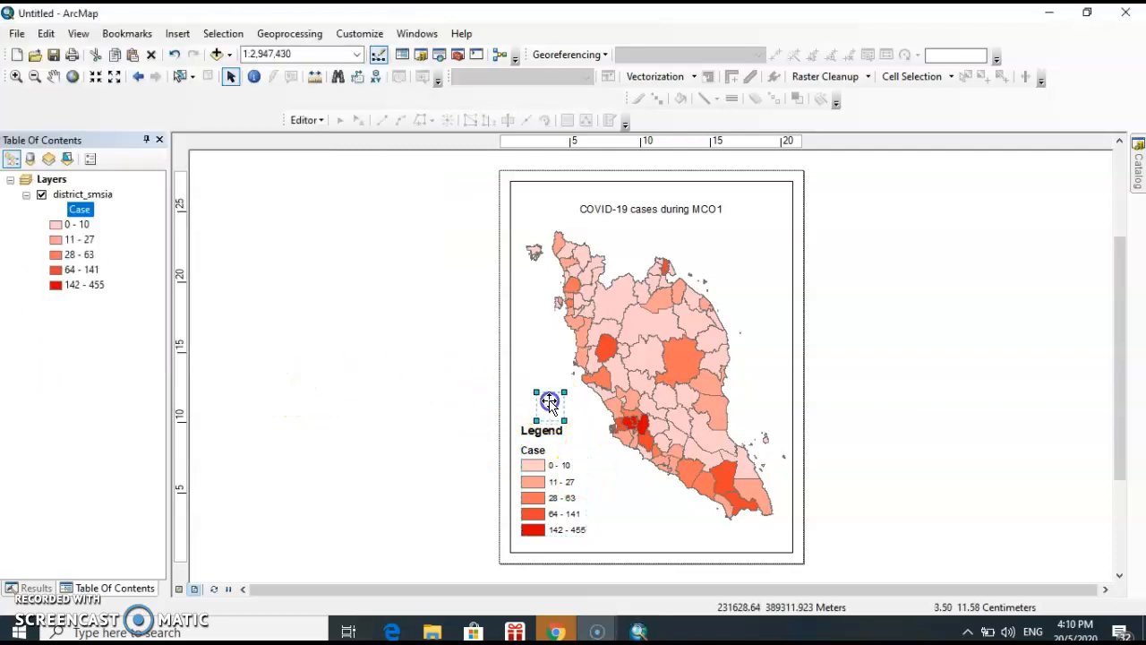
pyautogui.moveTo(537, 376); pyautogui.dragTo(566, 403)
# Insert the default alternating scale bar and move it below the peninsula, beside the legend's lowest class
pyautogui.click(175, 34)
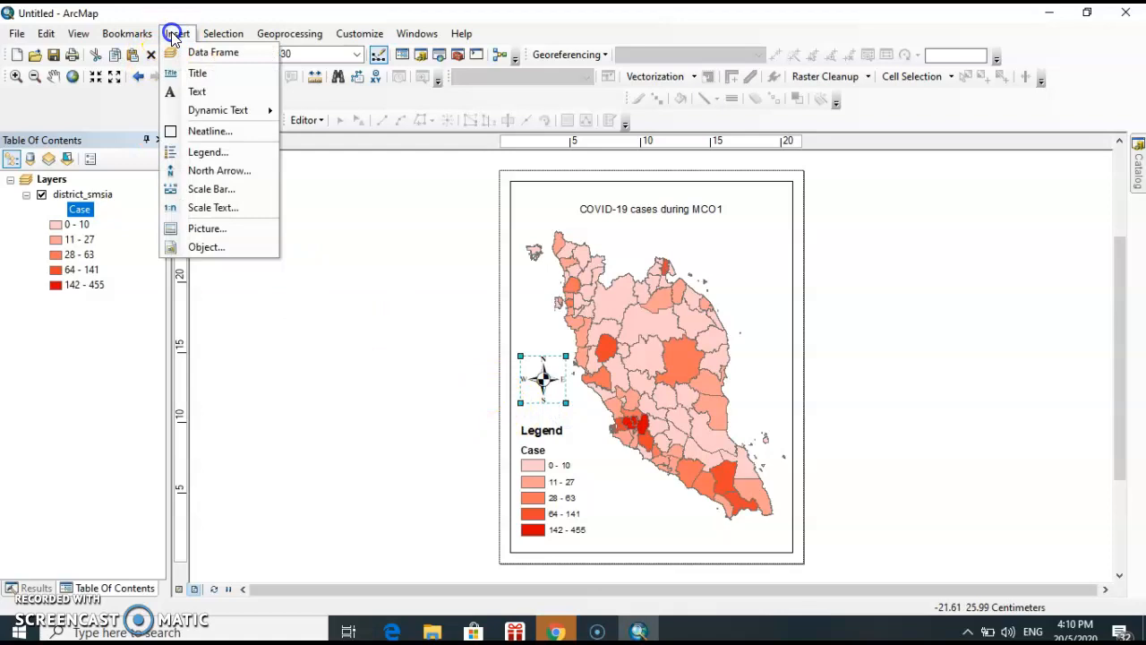
pyautogui.click(176, 34)
pyautogui.click(177, 34)
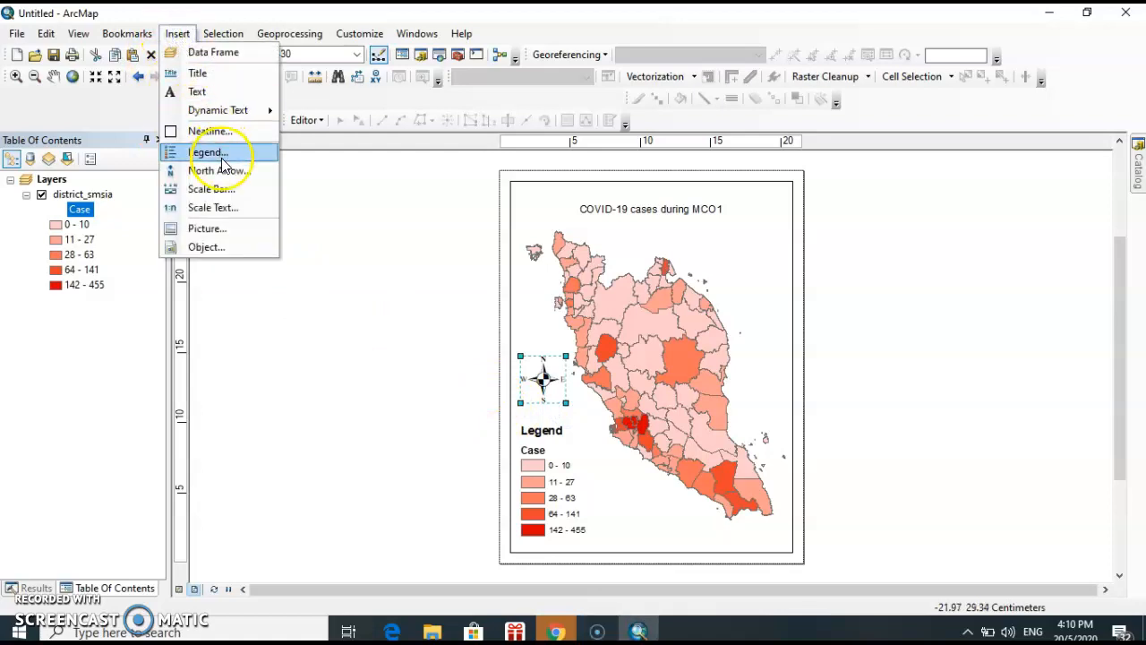
pyautogui.click(213, 190)
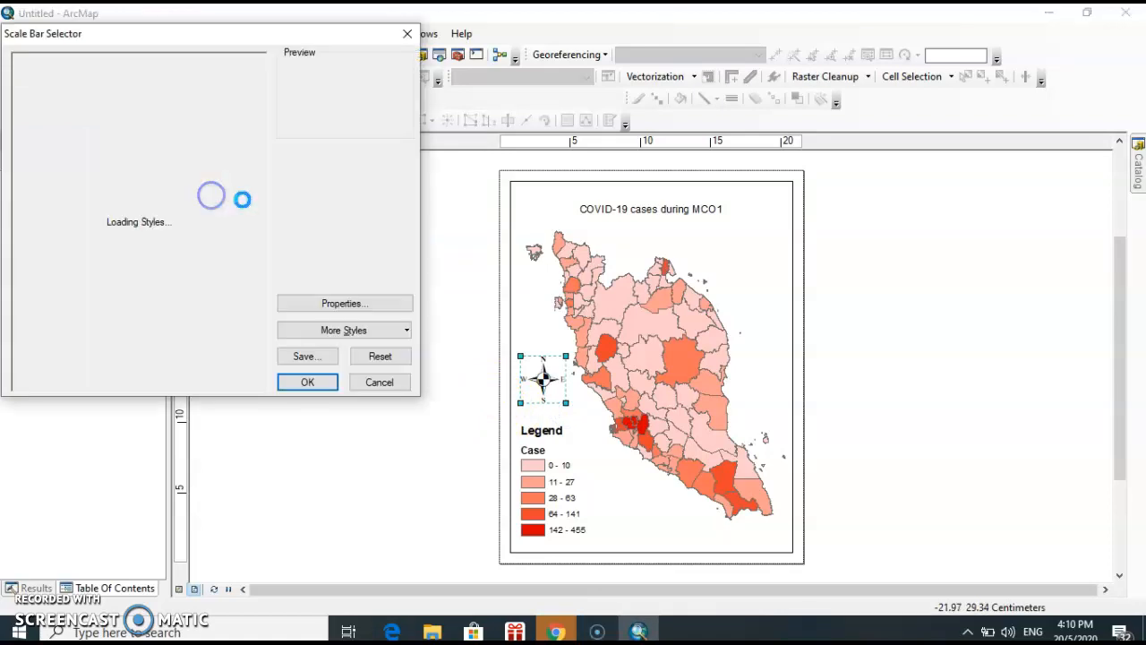
pyautogui.click(307, 380)
pyautogui.moveTo(618, 357); pyautogui.dragTo(617, 528)
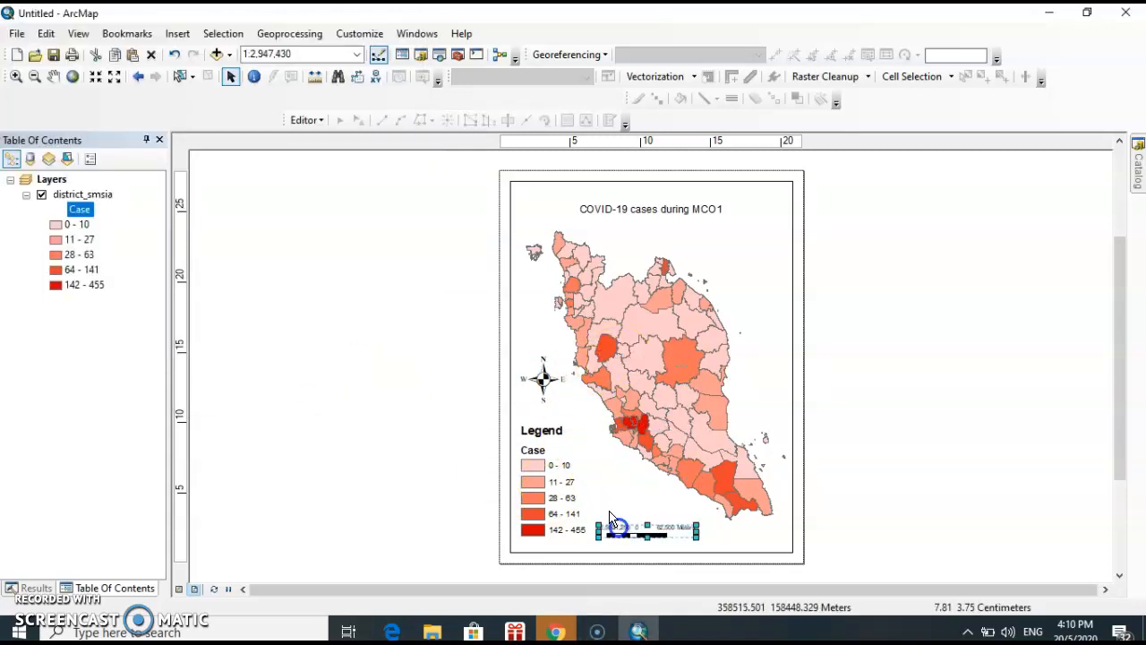
# Set the scale bar's division units to Kilometers
pyautogui.doubleClick(665, 530)
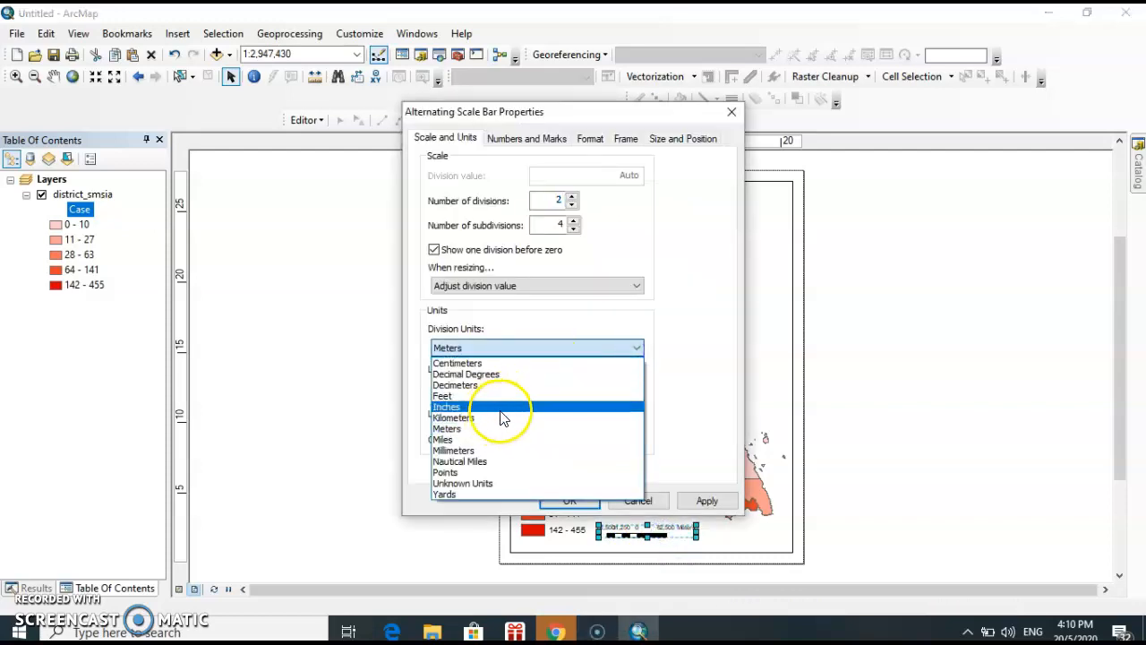
pyautogui.click(495, 417)
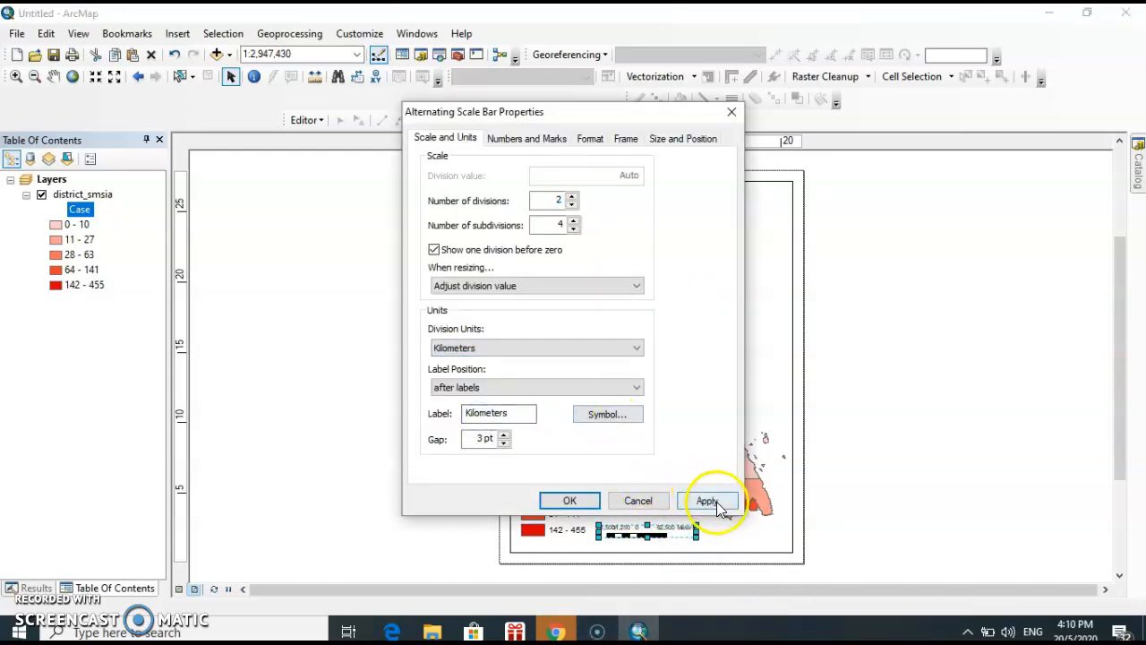
pyautogui.click(570, 501)
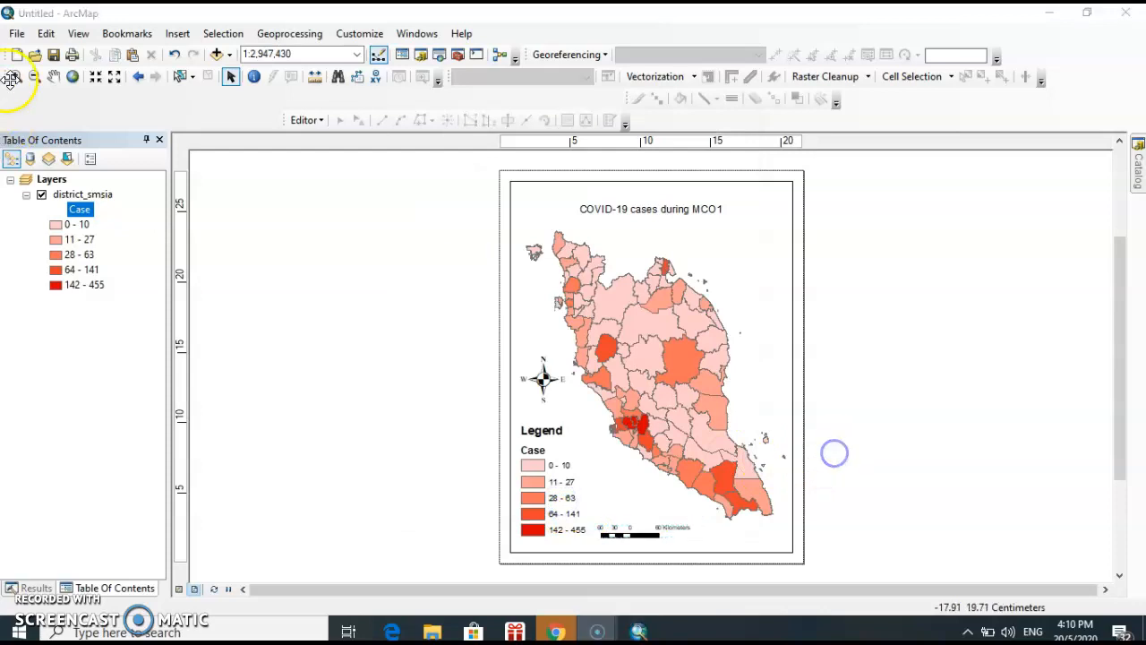
# Export the map layout as a TIFF image named "Covid" in New folder
pyautogui.click(16, 33)
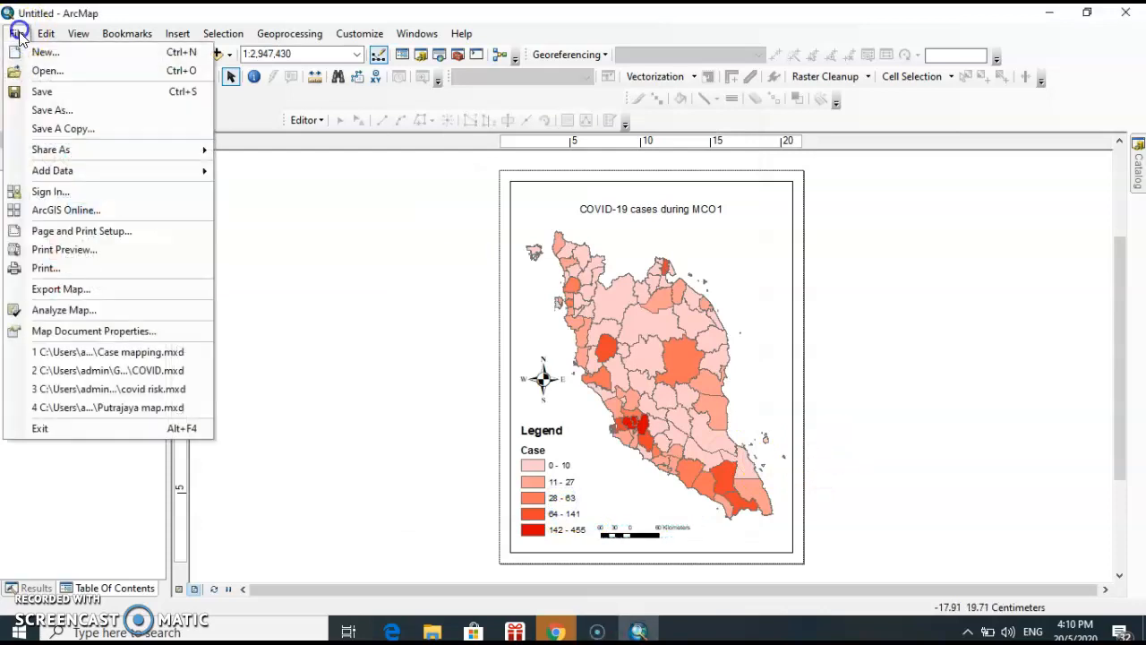
pyautogui.click(51, 291)
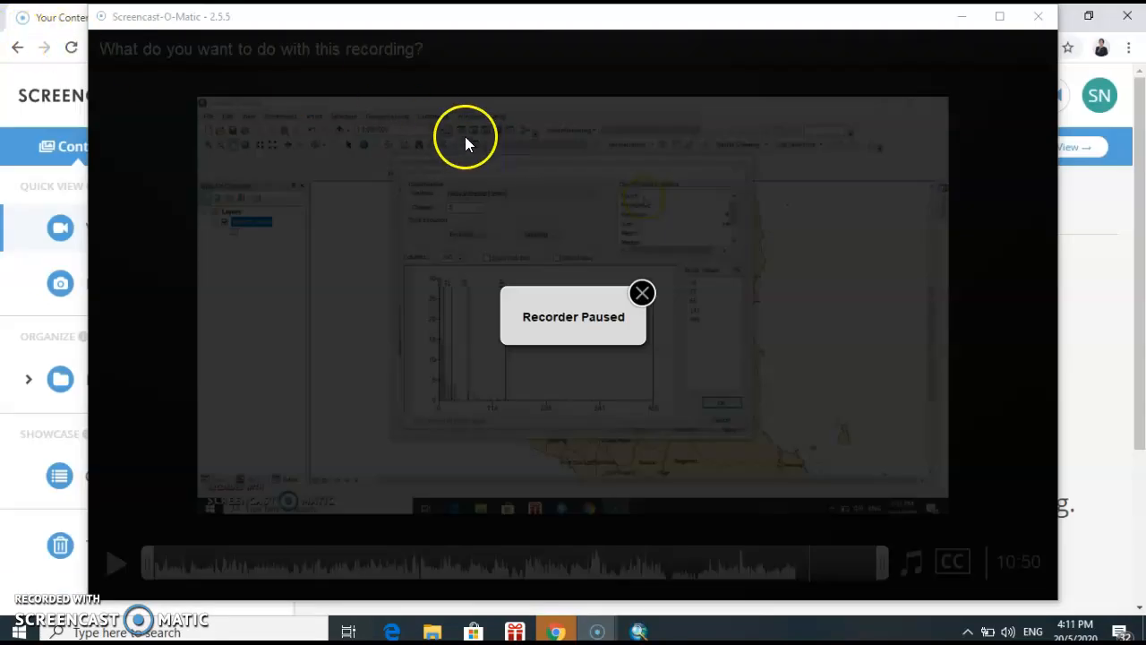
pyautogui.hotkey('alt', 'p')
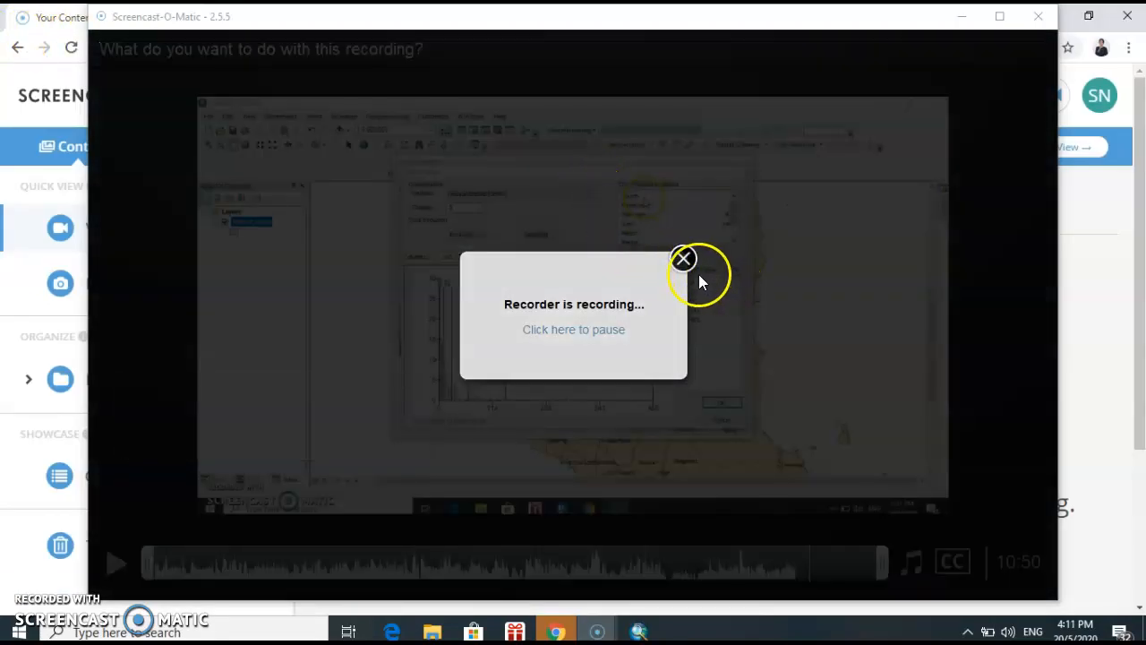
pyautogui.click(643, 630)
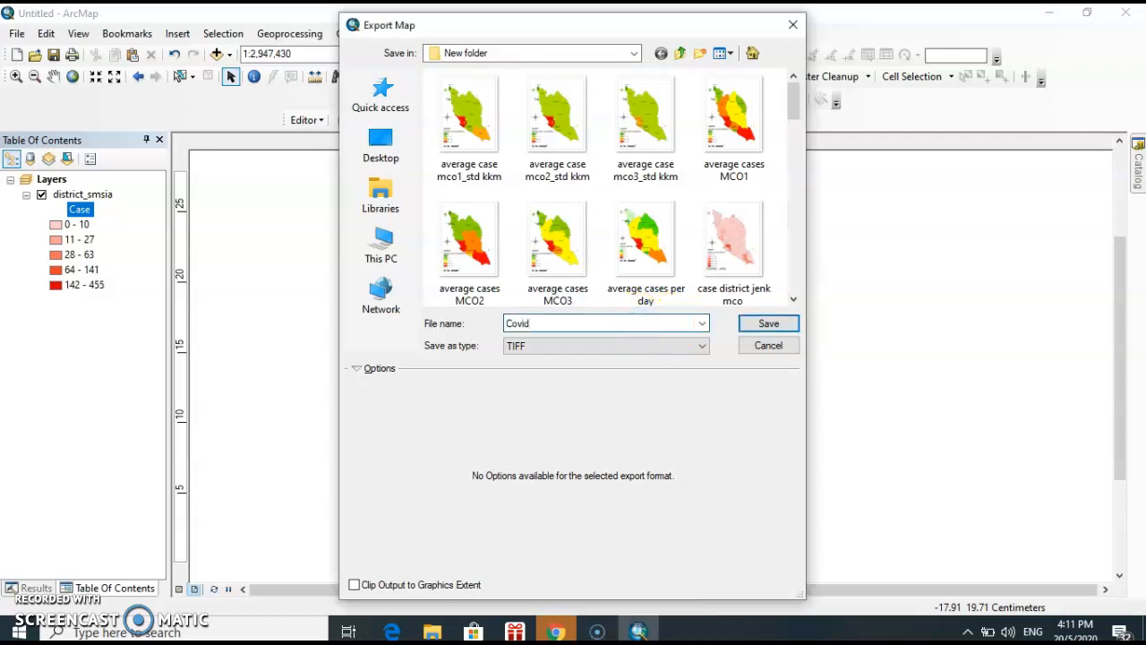
pyautogui.click(769, 325)
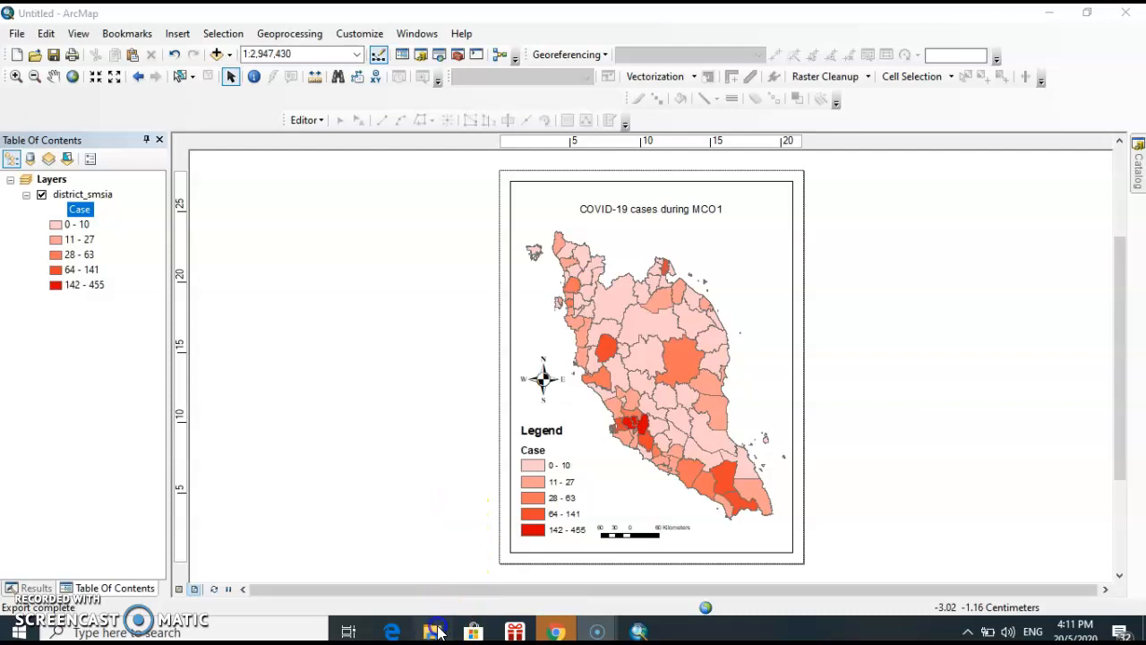
# Switch to File Explorer, find the exported Covid image in New folder inside covid 19, and view it full size
pyautogui.click(437, 629)
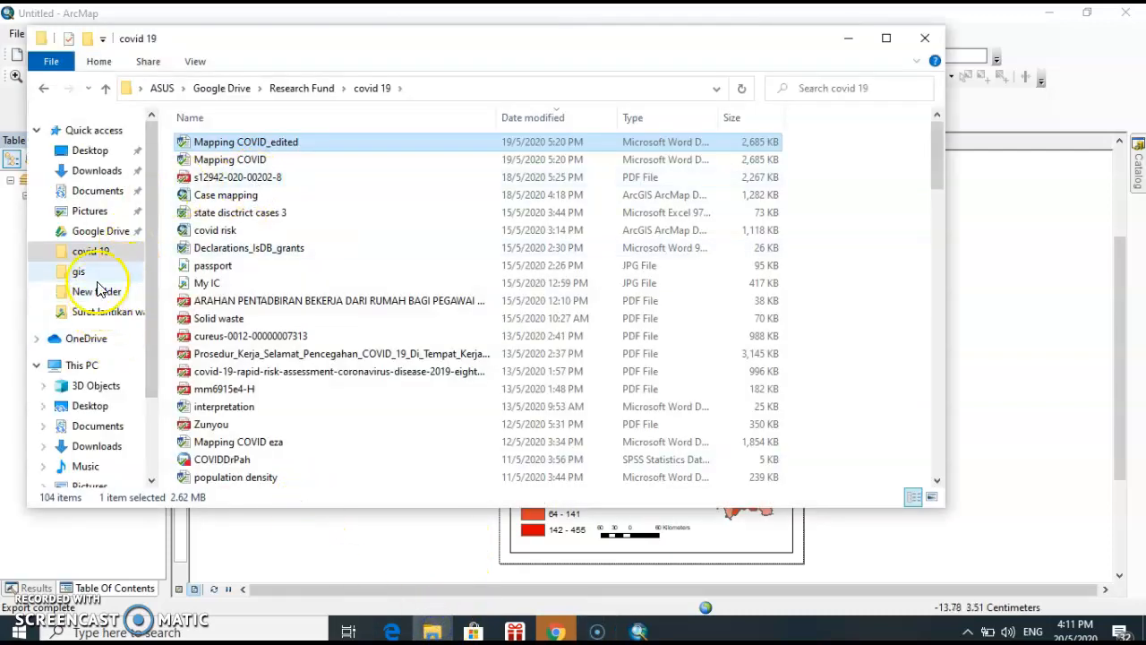
pyautogui.click(528, 116)
pyautogui.scroll(10, 723, 195)
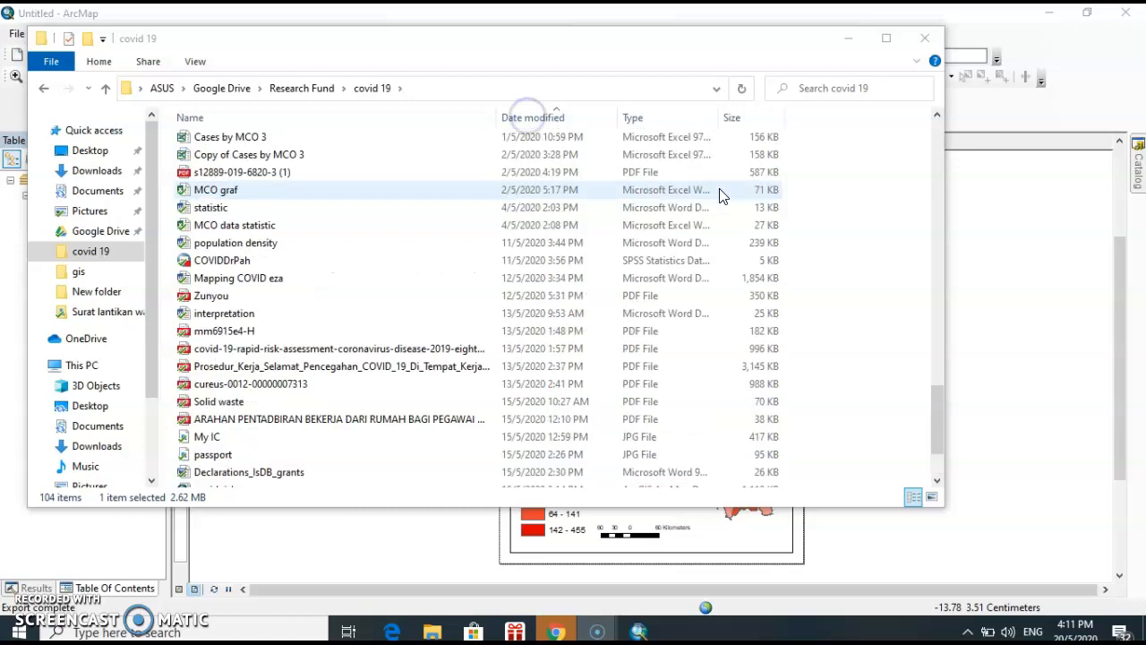
pyautogui.moveTo(938, 308); pyautogui.dragTo(931, 157)
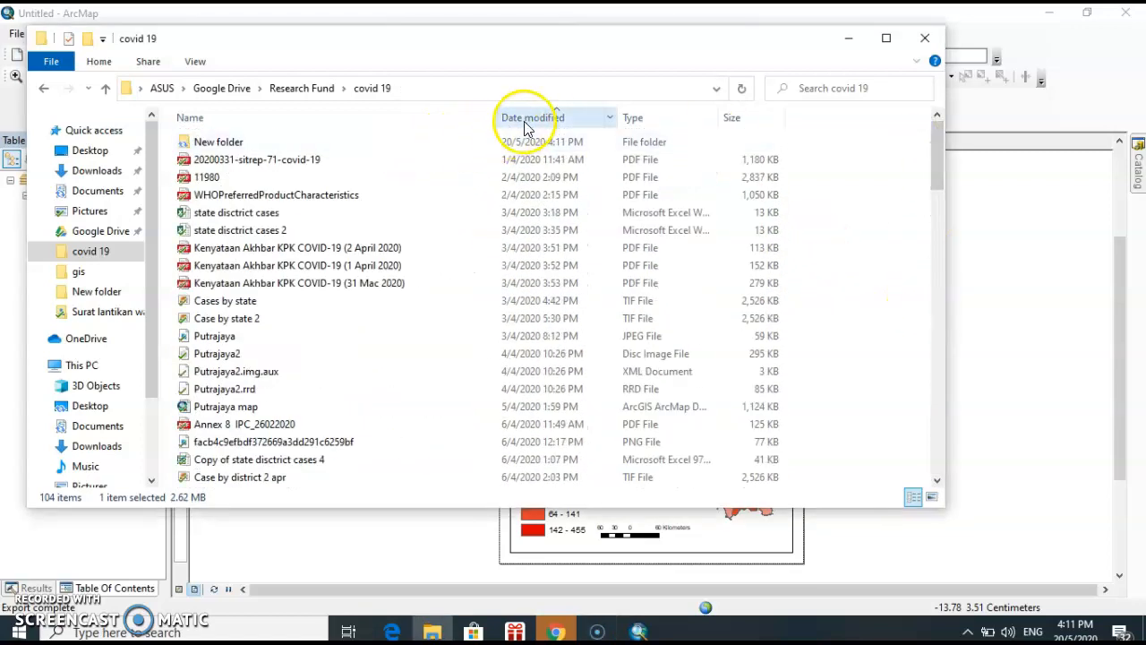
pyautogui.doubleClick(525, 140)
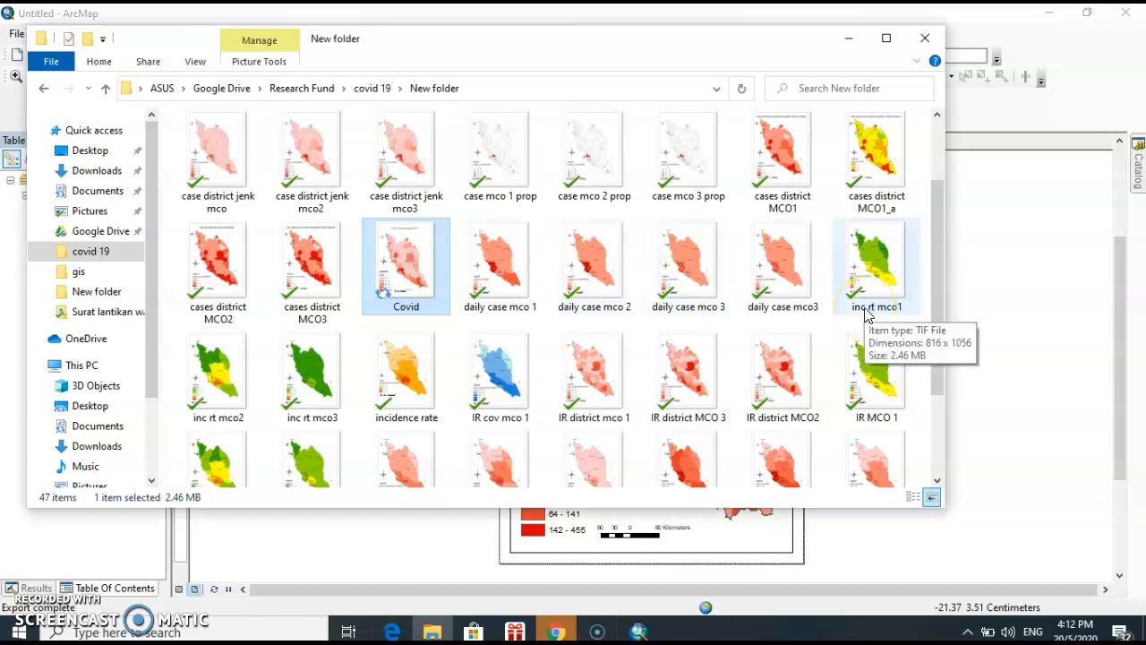
pyautogui.click(1030, 78)
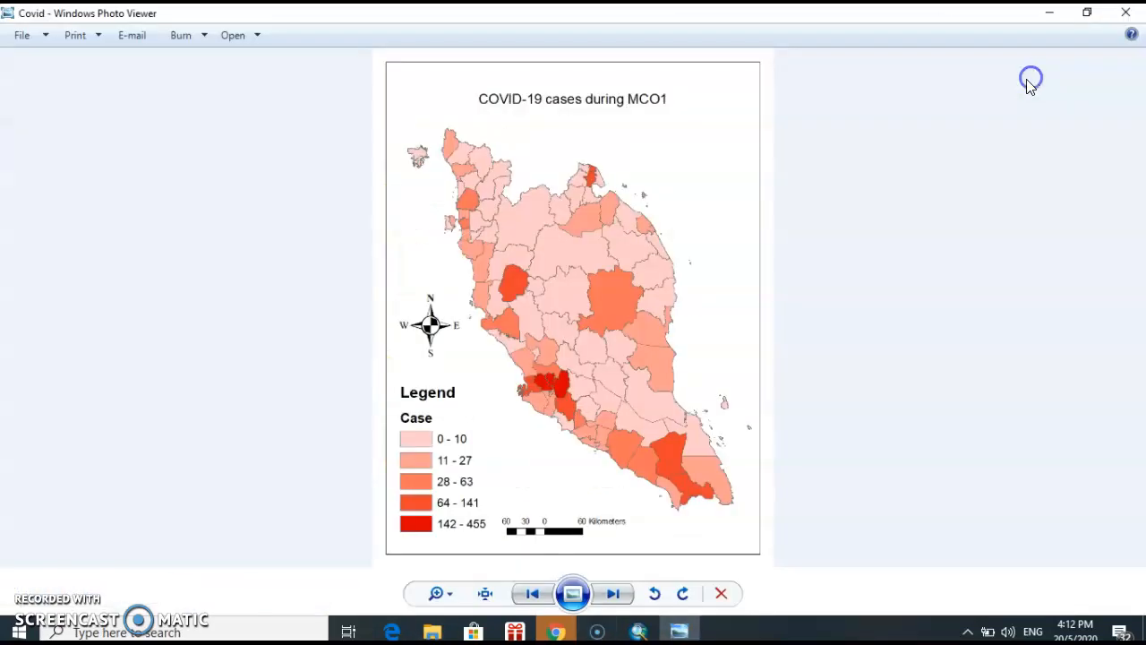